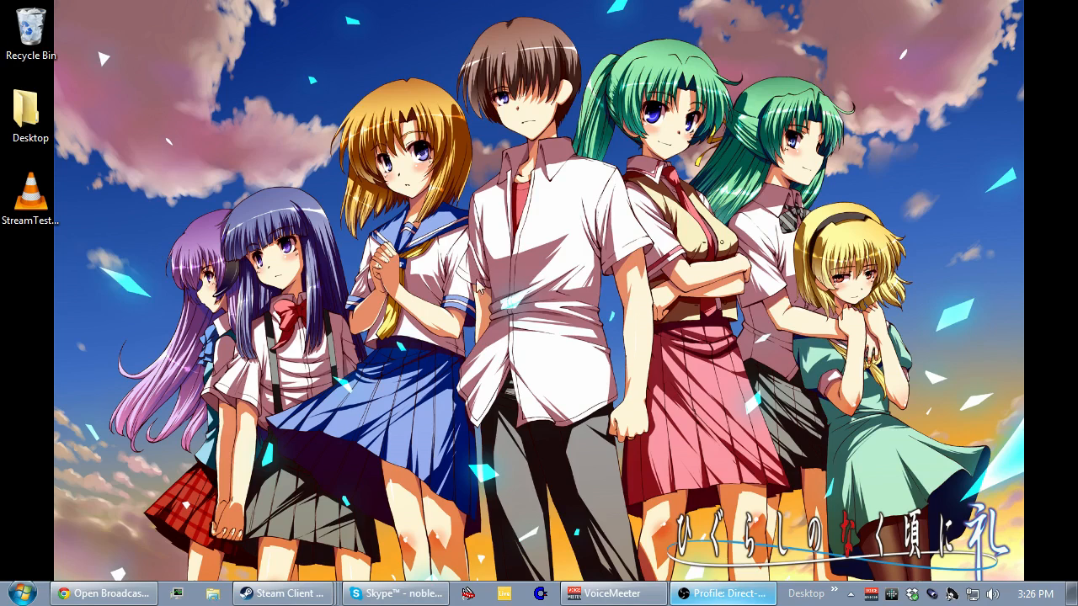
Switch to the Chrome window, look over the OBS download page on obsproject.com, and minimize the browser.
click(103, 593)
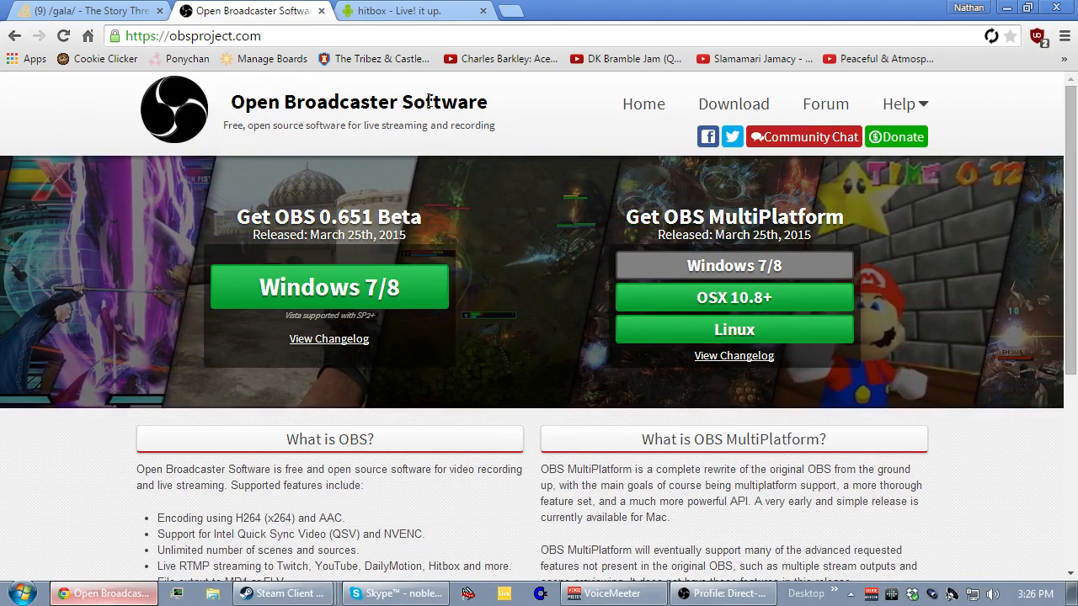
scroll(103, 250, down, 1)
scroll(103, 250, up, 1)
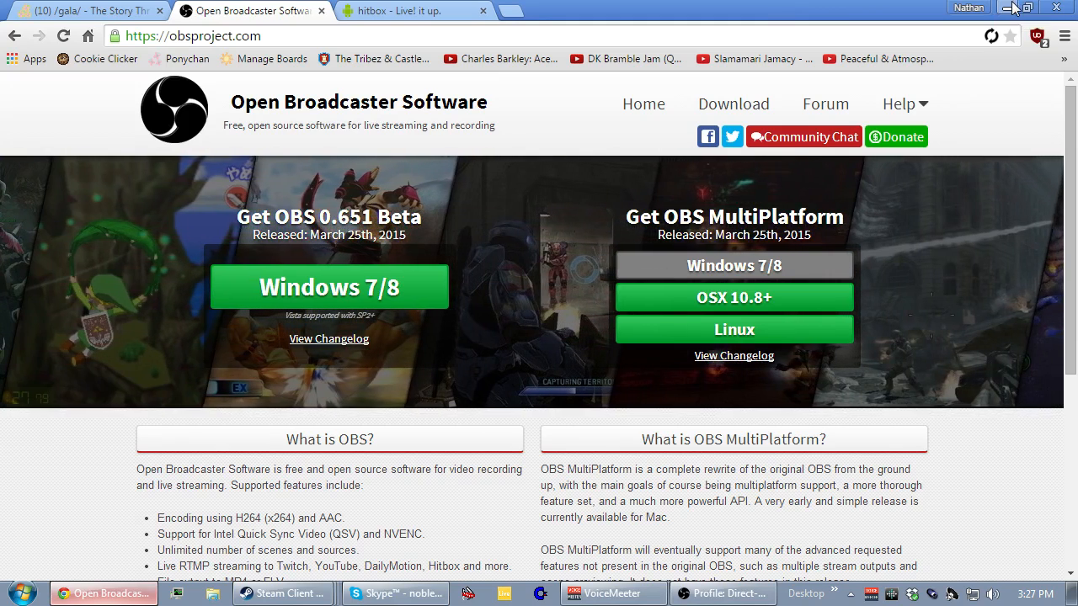
click(1012, 9)
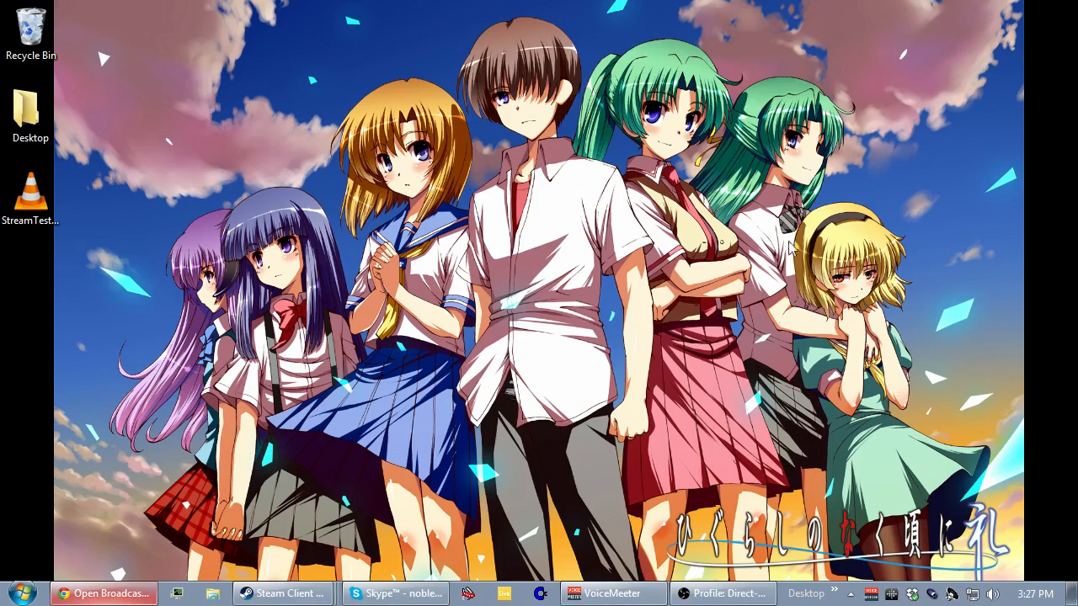
Switch to Open Broadcaster Software, maximize its window, and disable the preview view.
click(748, 592)
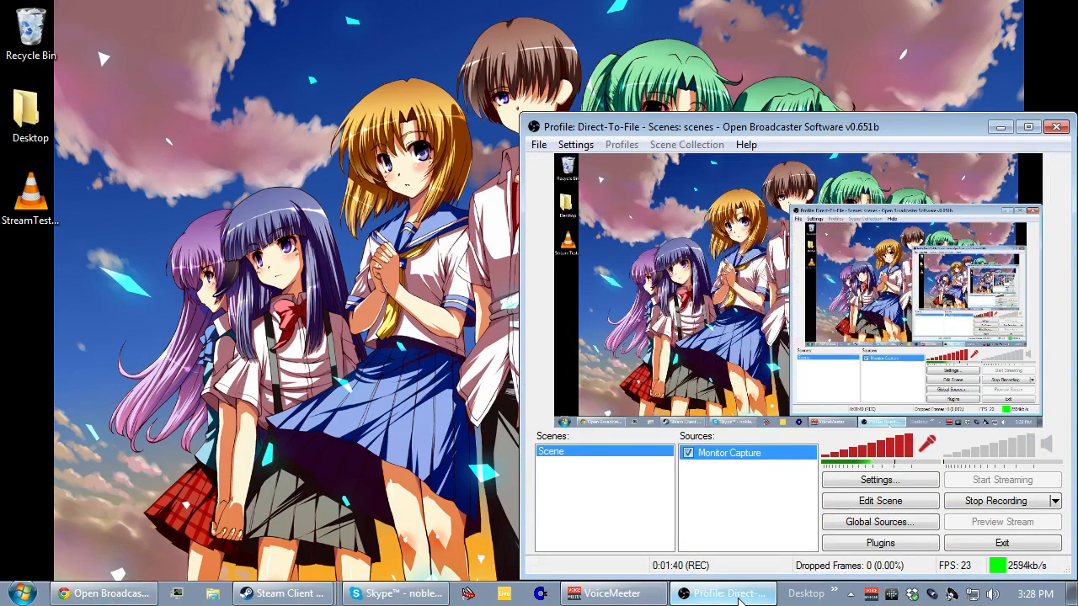
double_click(720, 128)
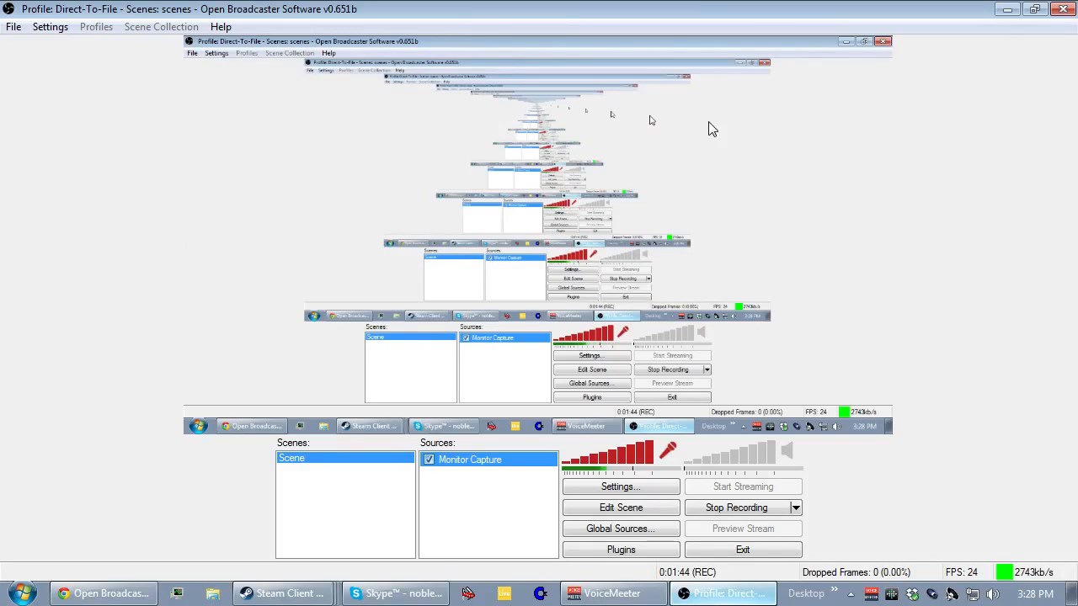
right_click(679, 188)
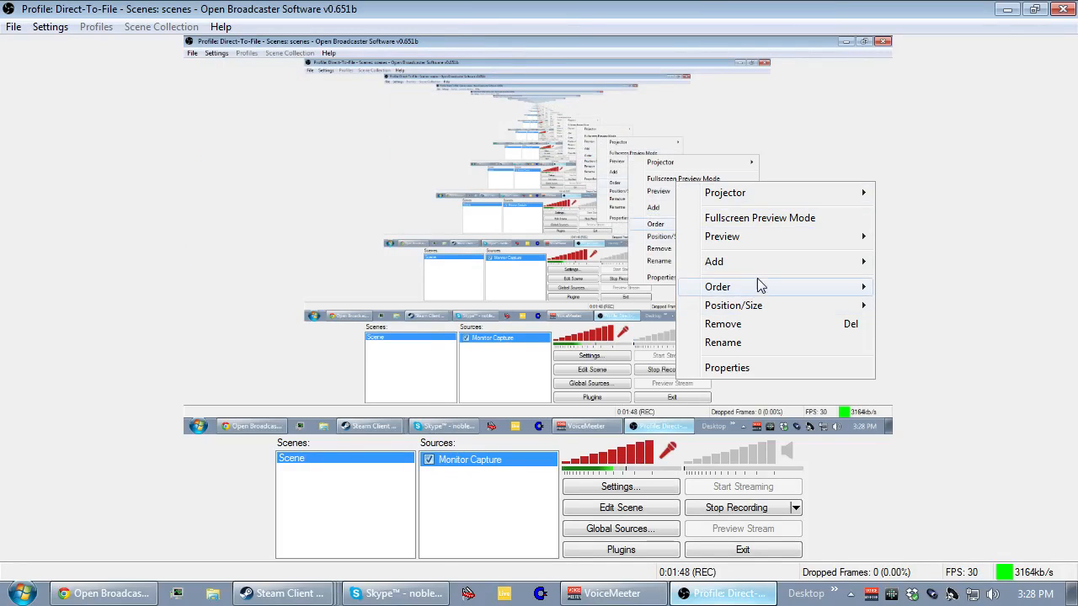
mouse_move(768, 244)
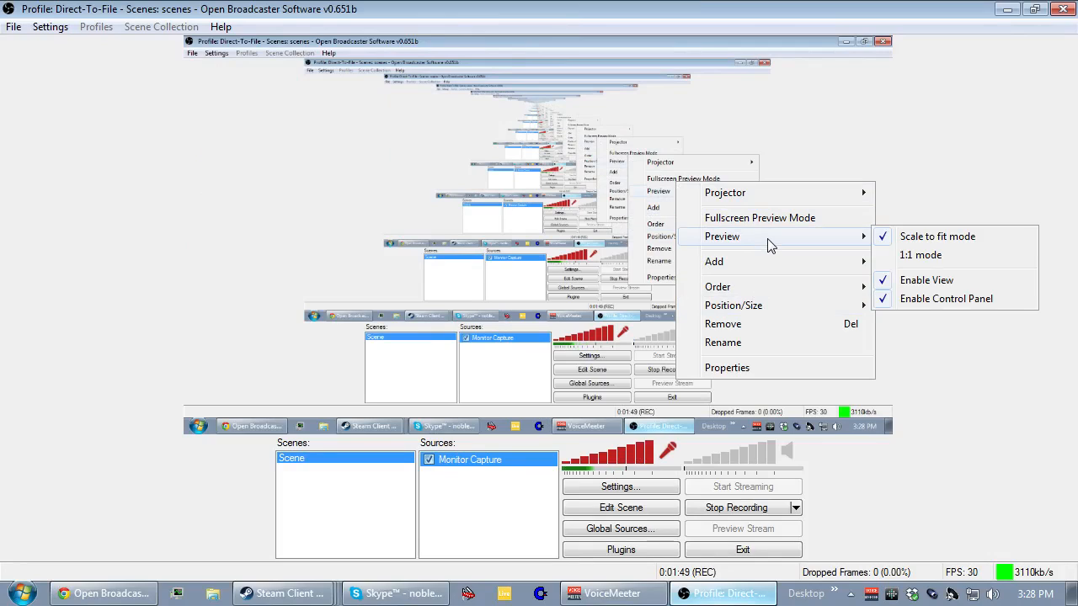
click(925, 281)
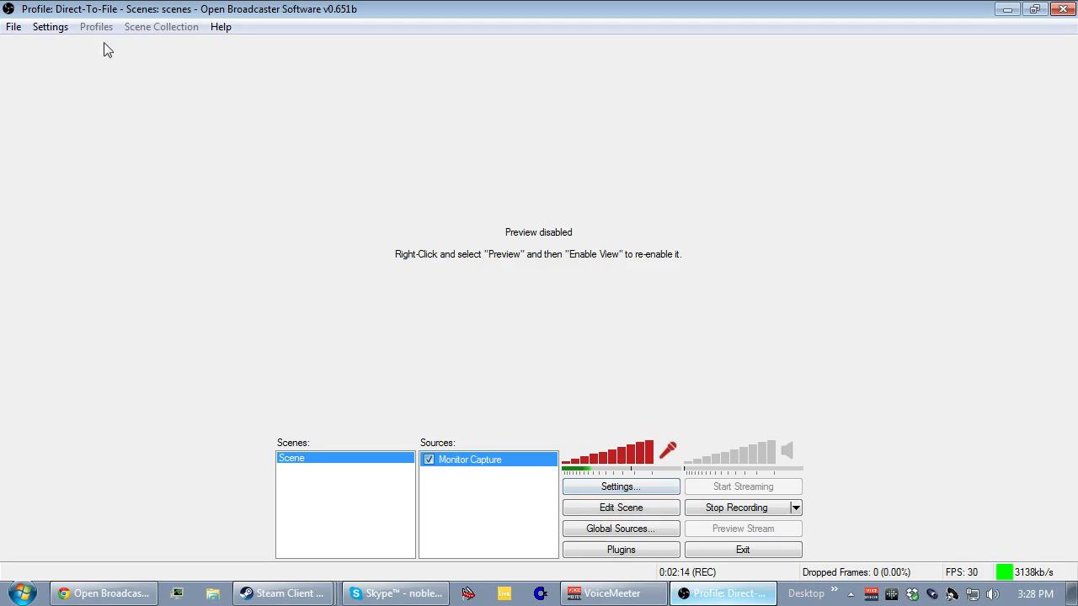
Open the OBS settings at the Encoding page, glancing at Broadcast Settings.
click(45, 30)
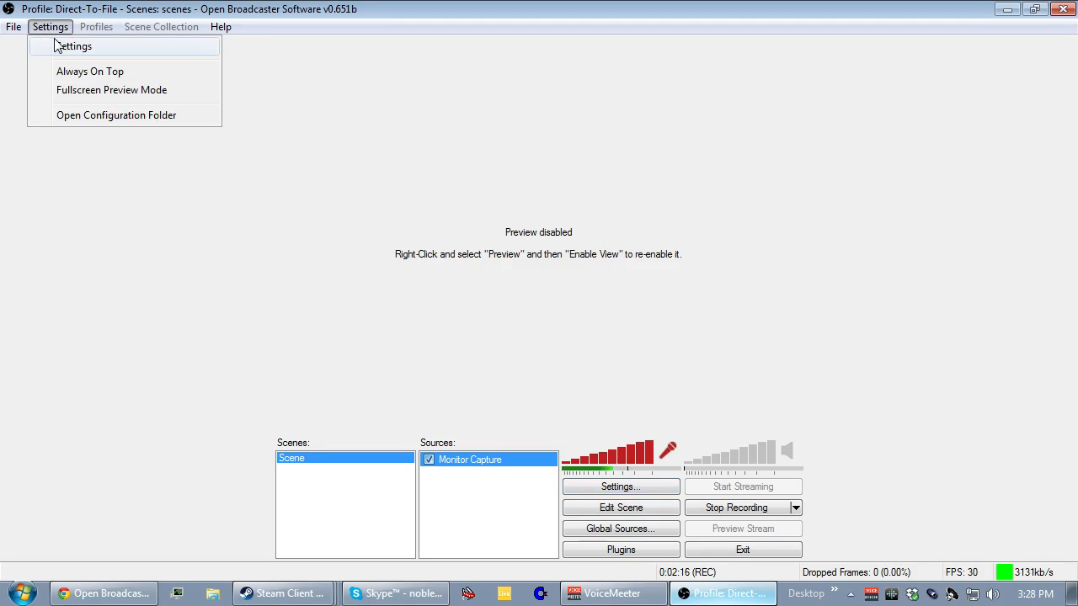
click(59, 48)
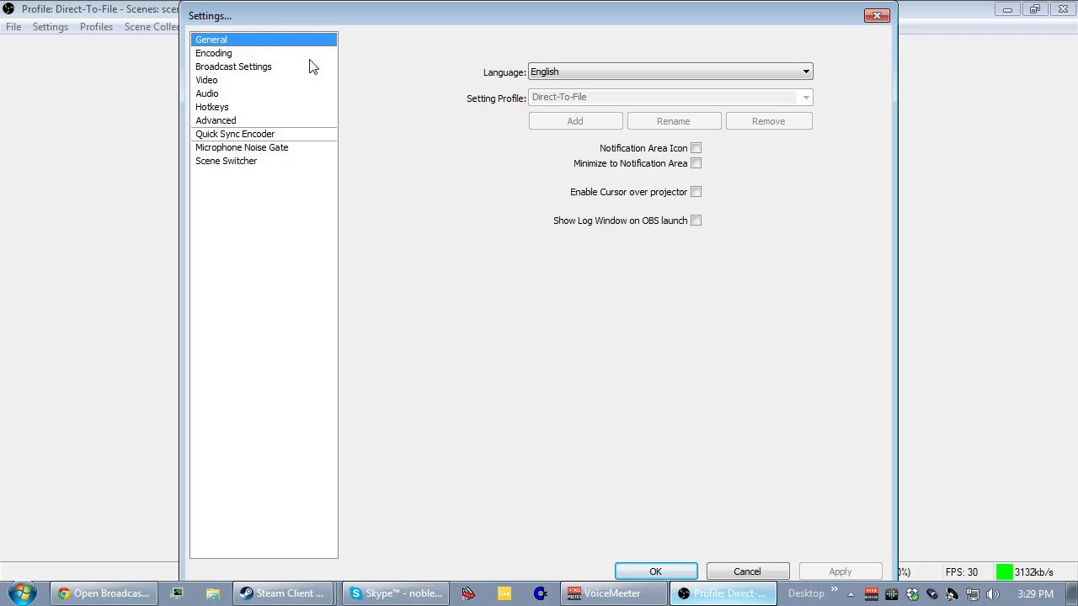
click(275, 55)
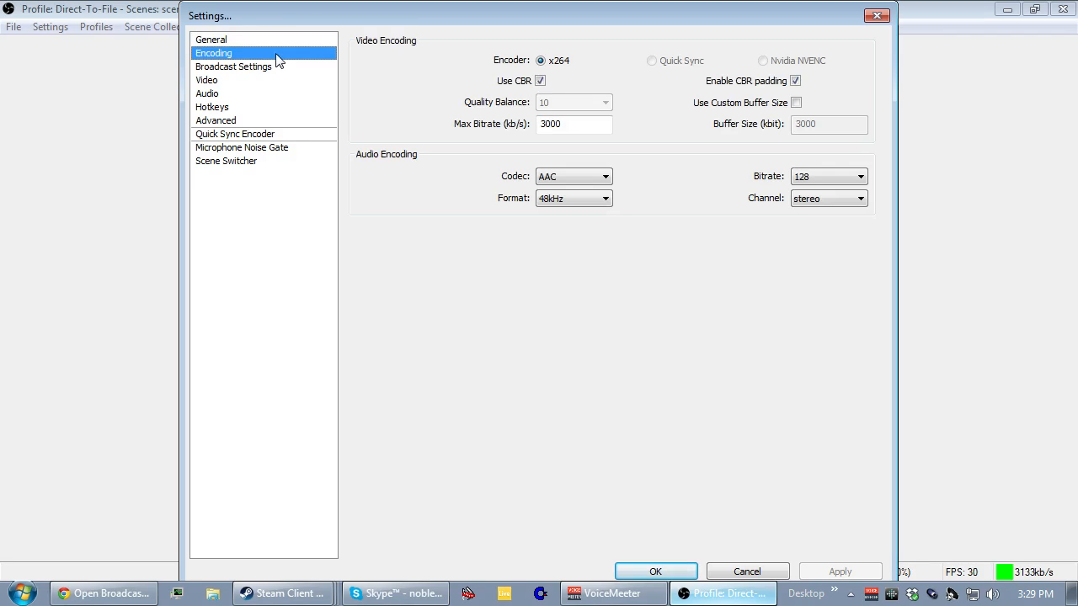
click(271, 65)
click(269, 52)
Temporarily turn off CBR to examine the Quality Balance choices, and turn CBR back on.
click(541, 81)
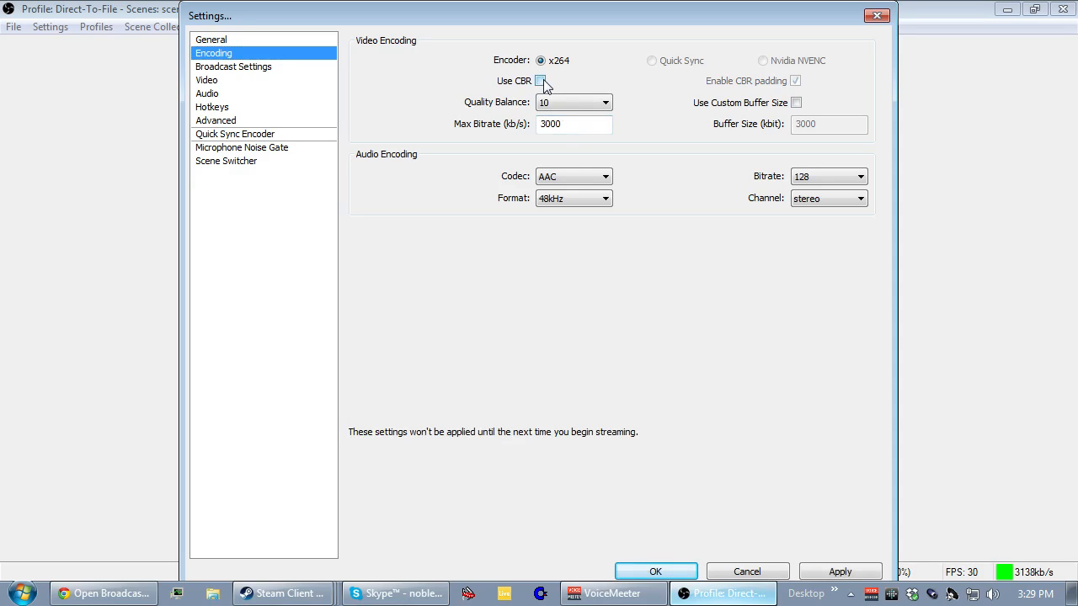
click(580, 105)
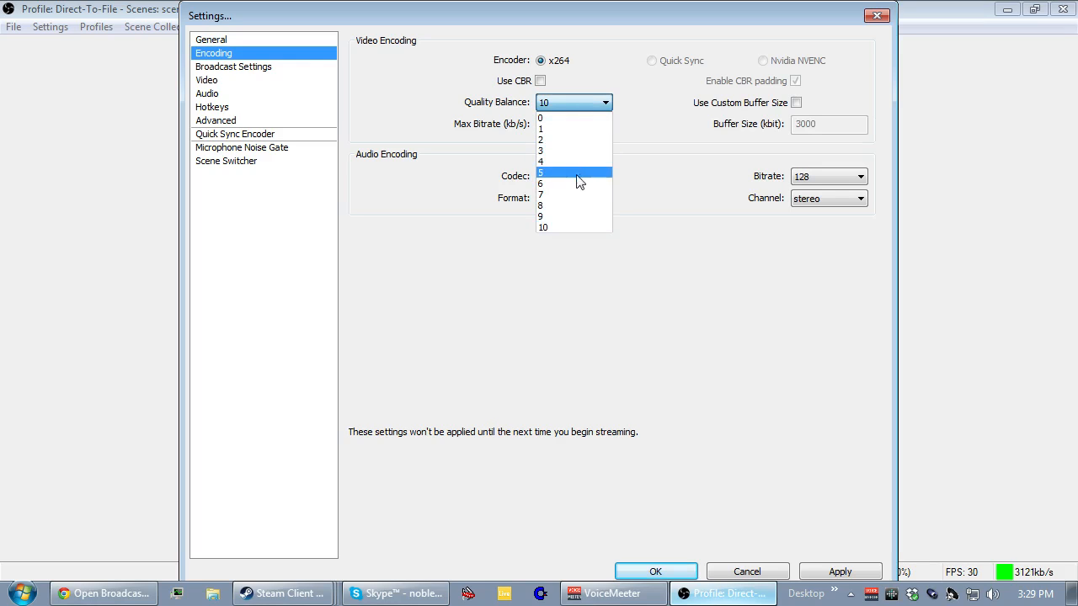
click(578, 105)
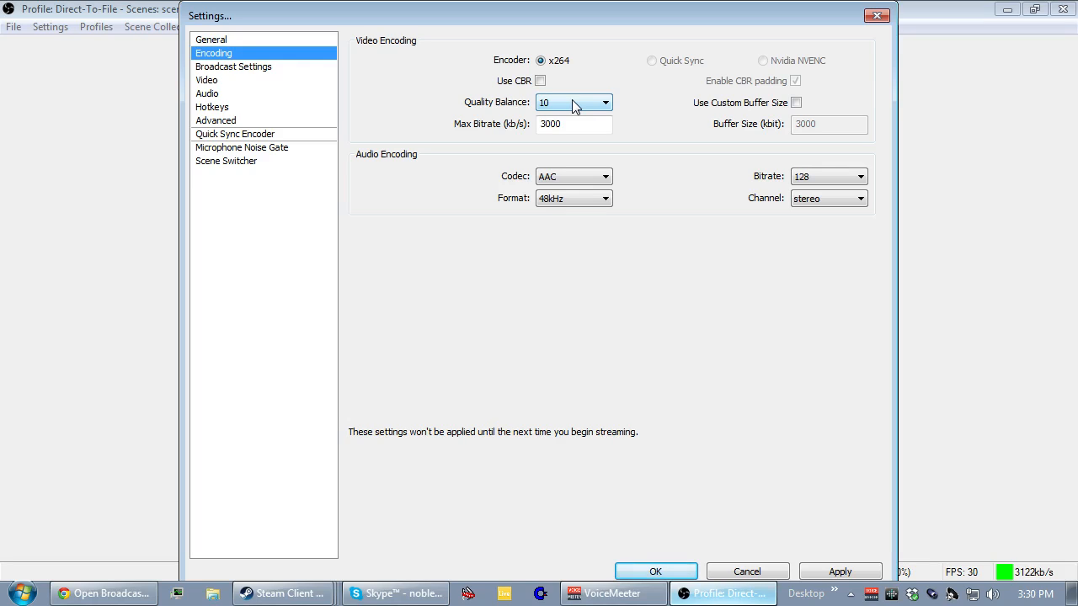
click(572, 103)
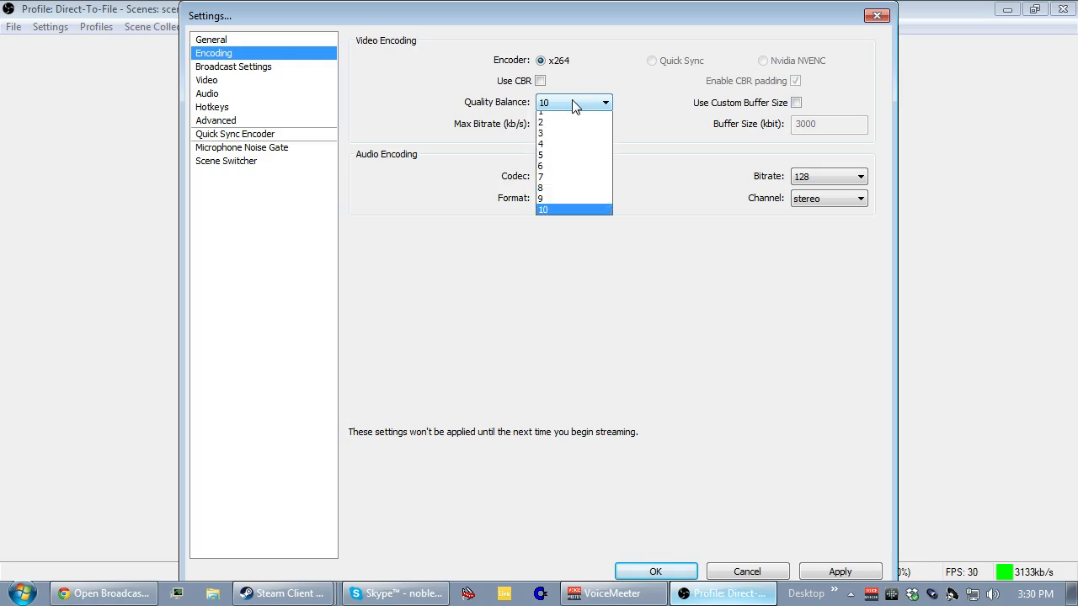
click(572, 102)
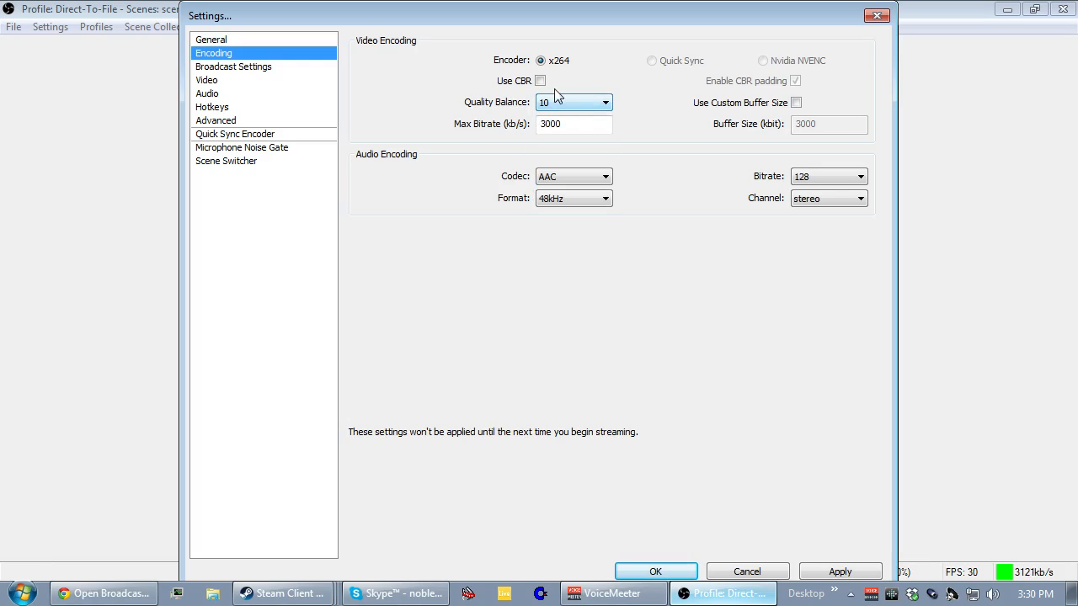
click(540, 81)
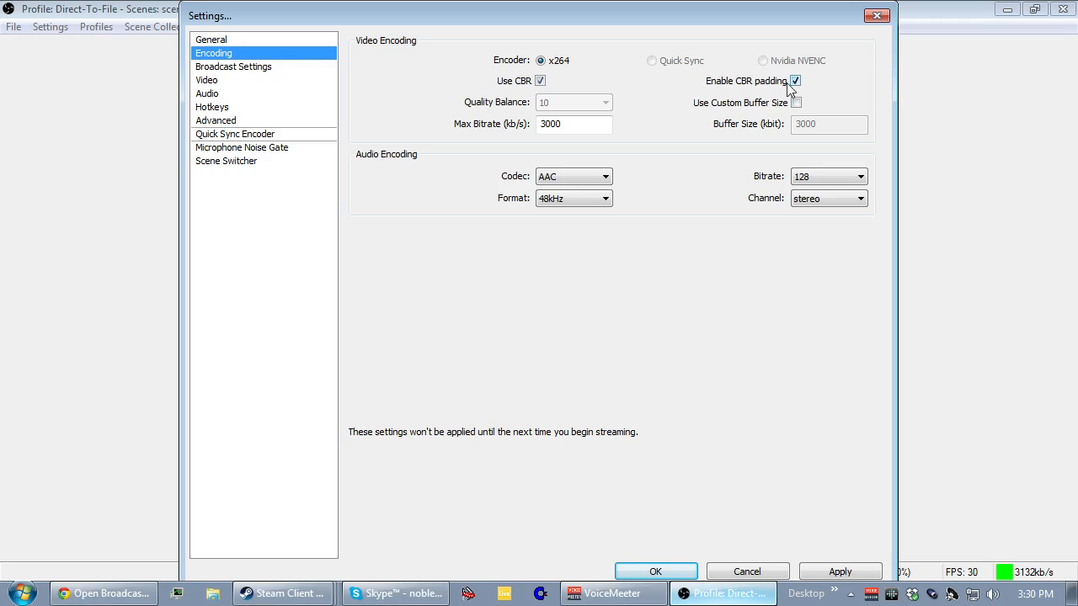
Switch to Chrome, search for "speedtest" in a new tab, and open the Speedtest.net by Ookla site.
click(591, 126)
click(105, 594)
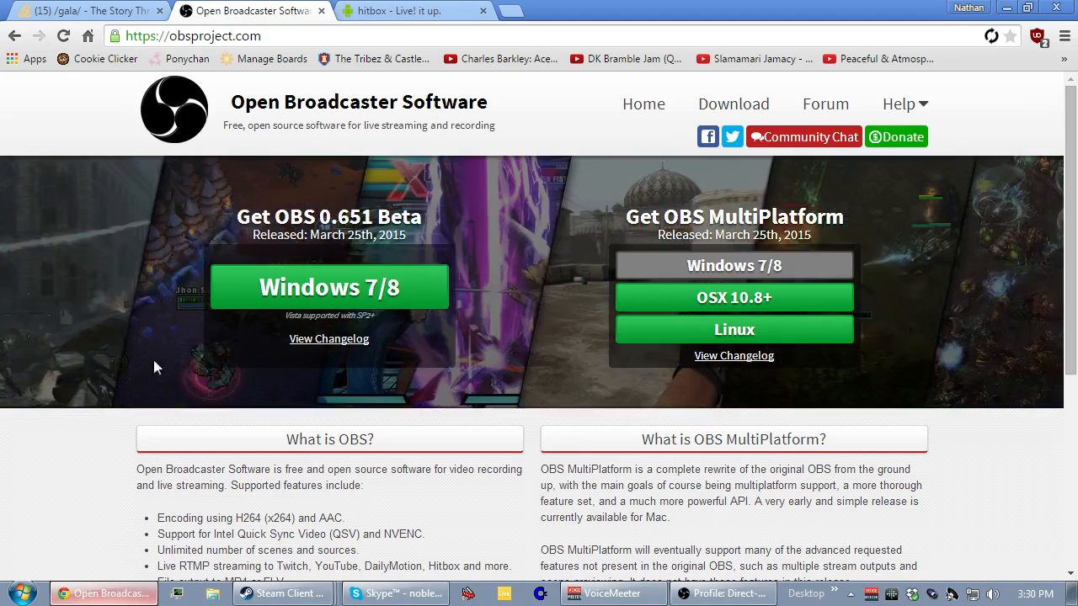
click(512, 11)
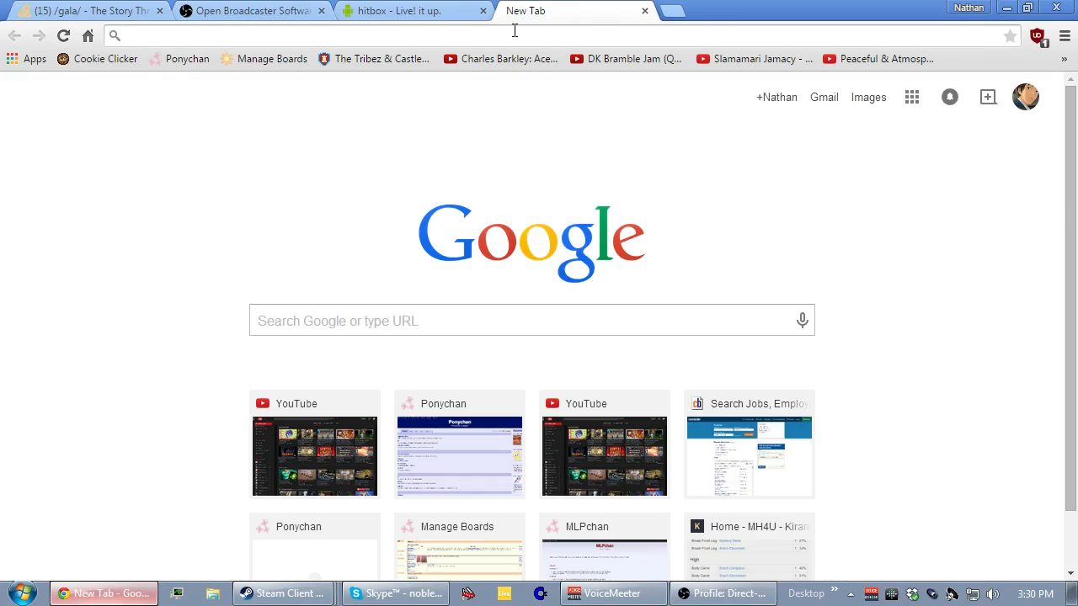
text(speedtest)
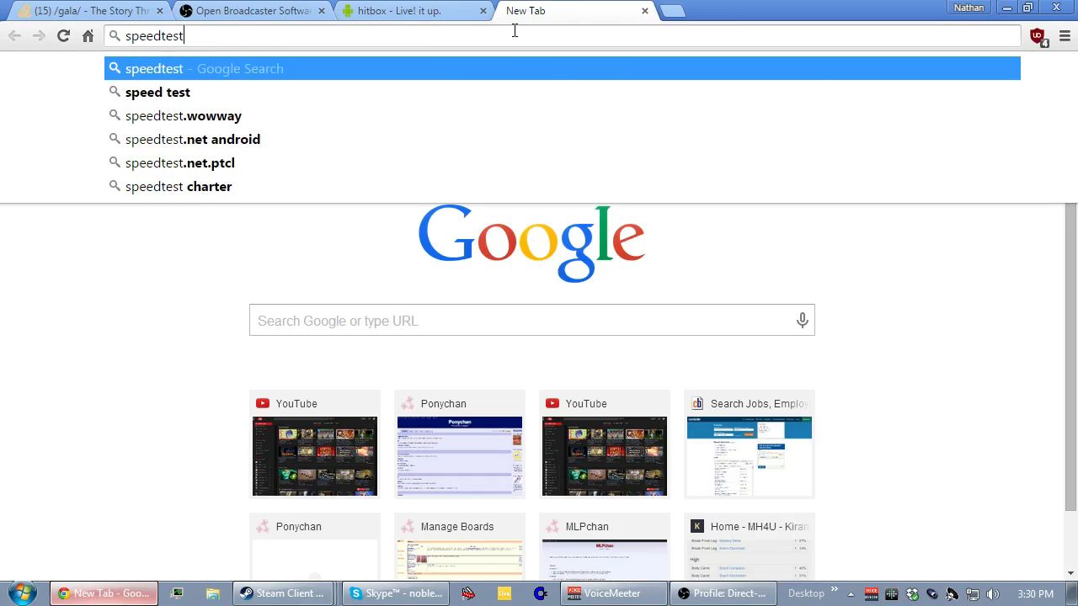
key(Return)
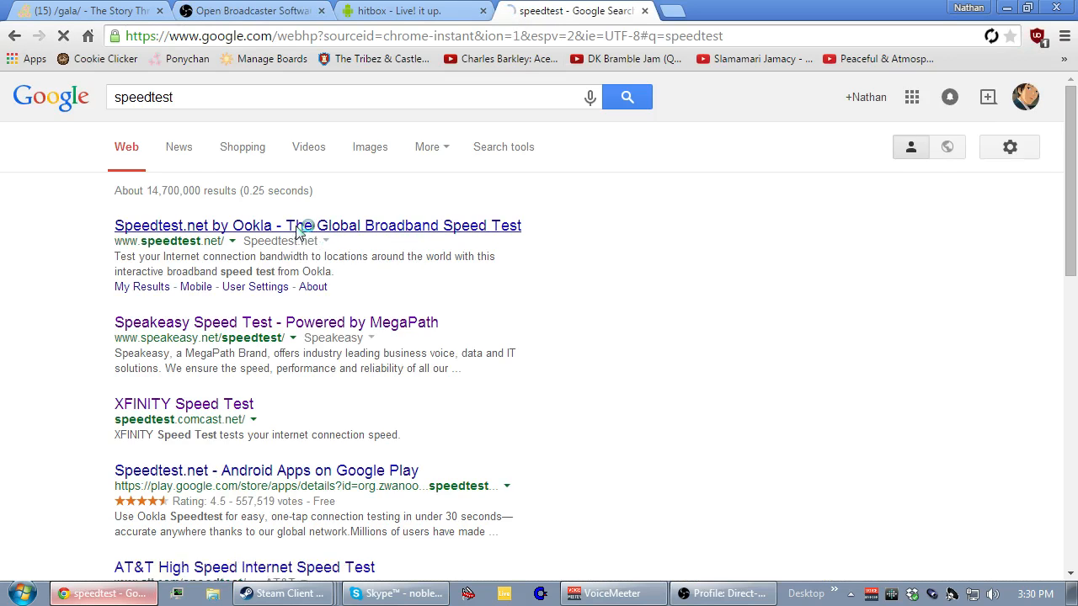
click(296, 227)
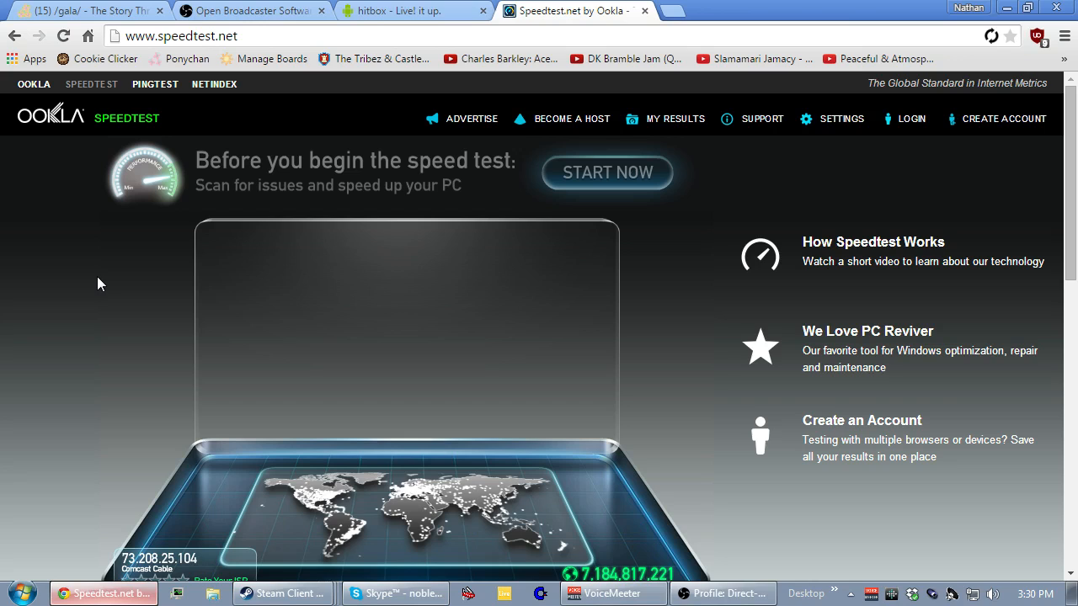
Run the Speedtest.net connection test to check the upload speed, and close its tab when finished.
scroll(633, 219, down, 1)
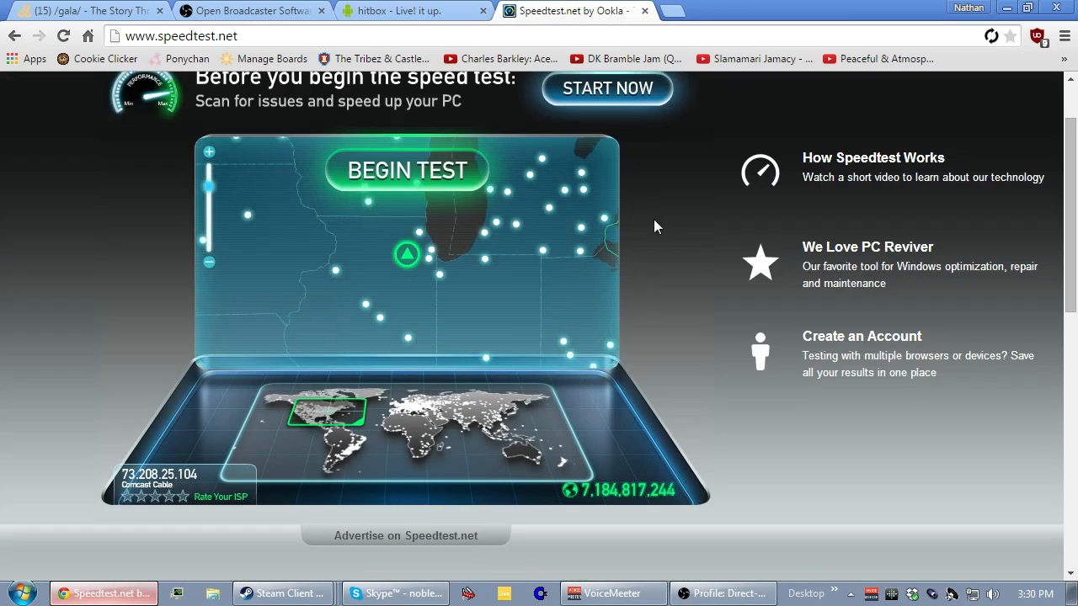
click(400, 179)
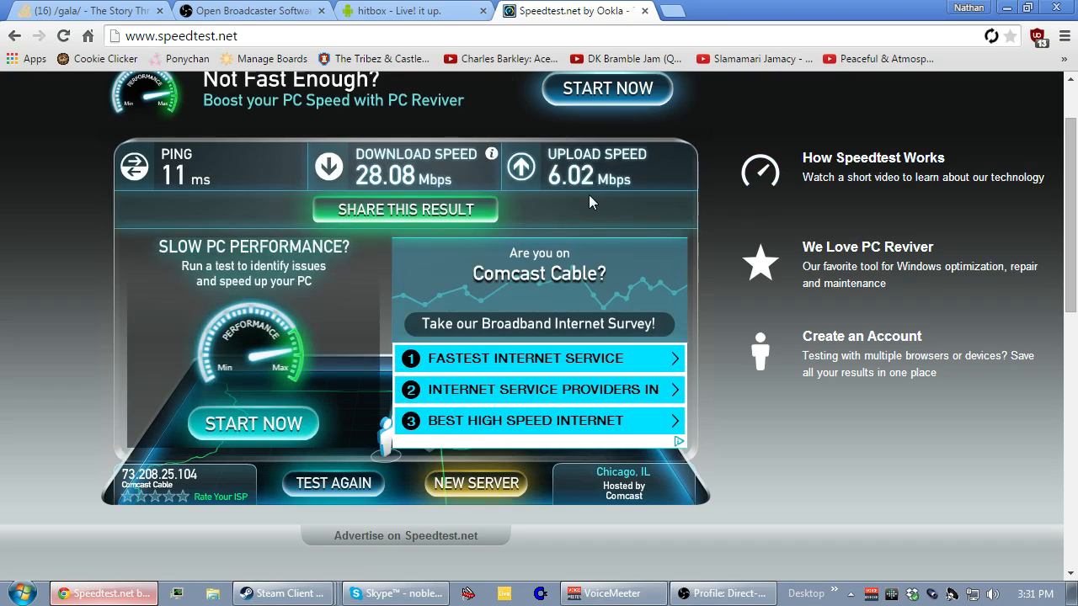
click(644, 11)
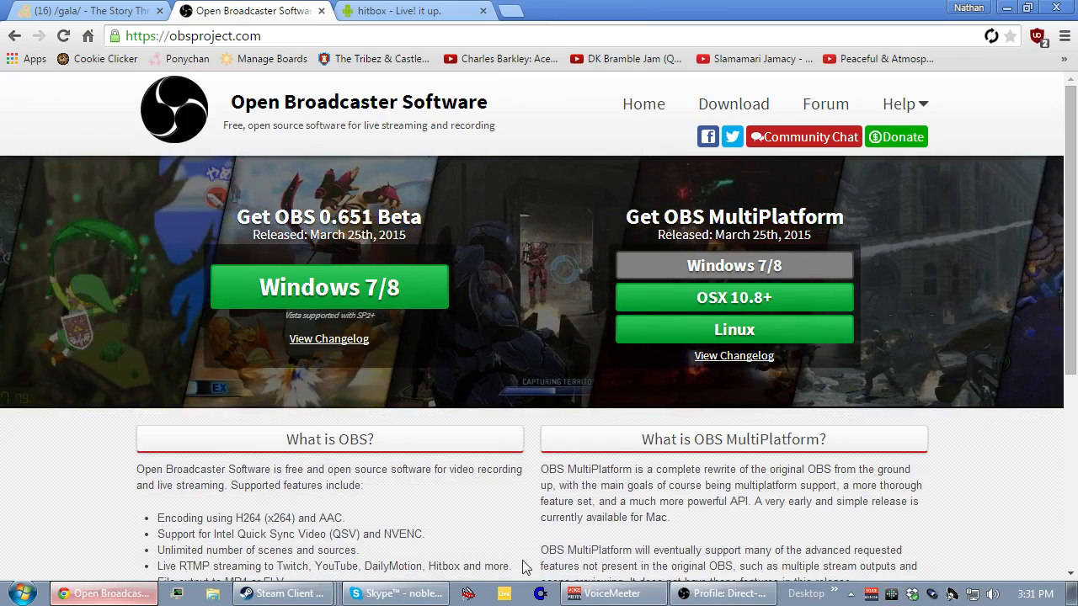
Return to the OBS encoding settings and examine the maximum video bitrate and the available audio codecs.
click(723, 593)
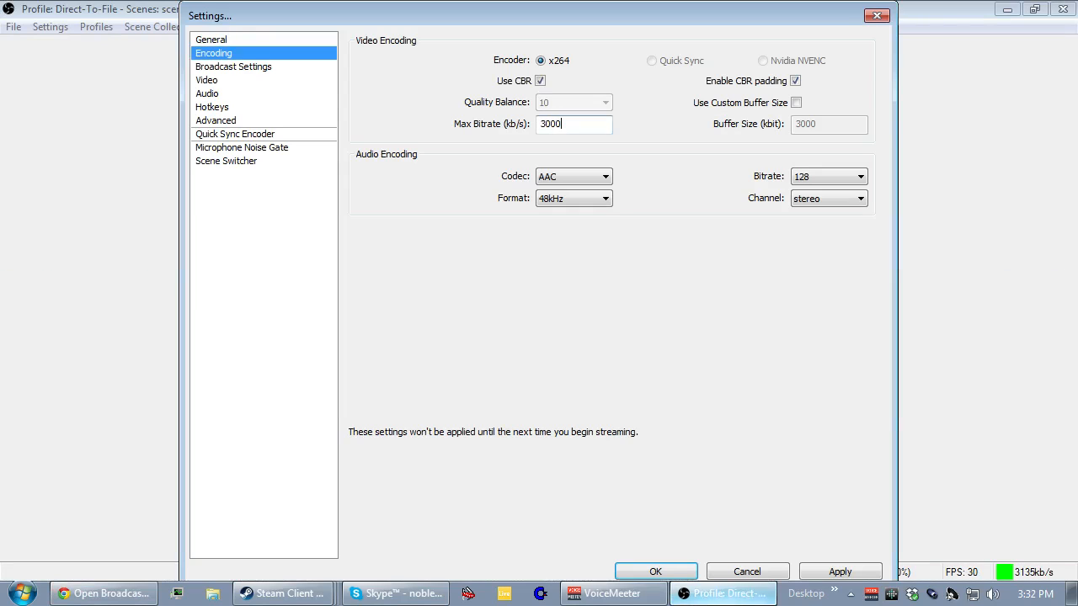
click(570, 128)
click(563, 178)
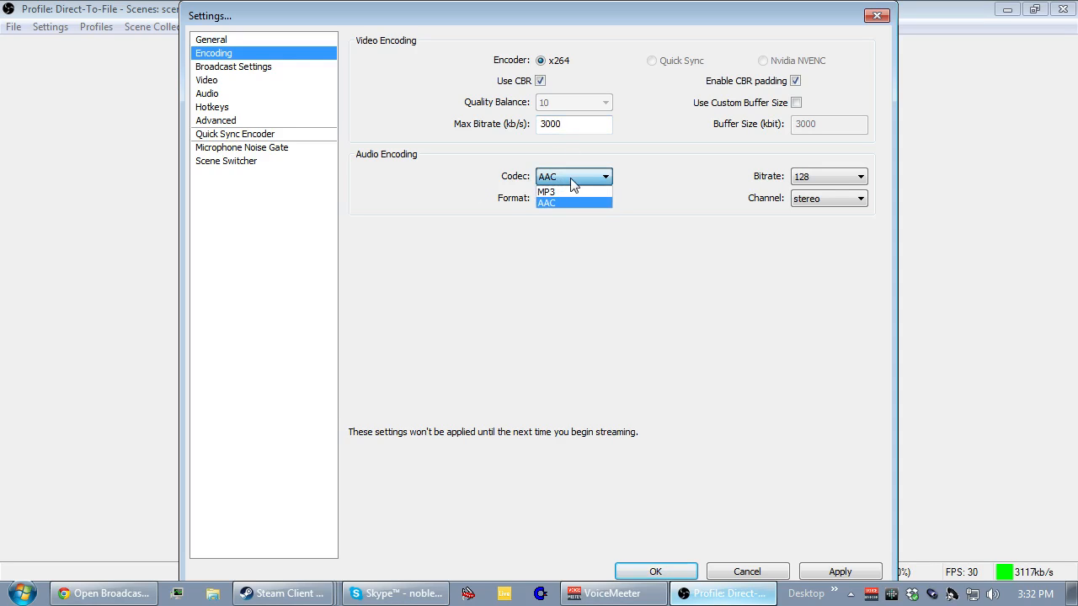
click(571, 178)
click(571, 179)
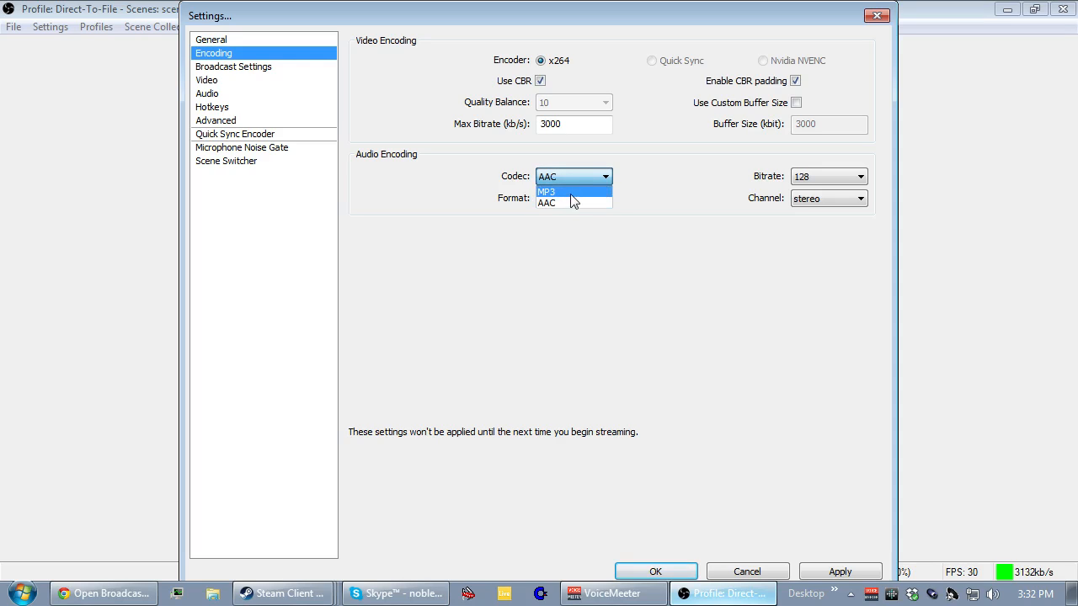
click(579, 170)
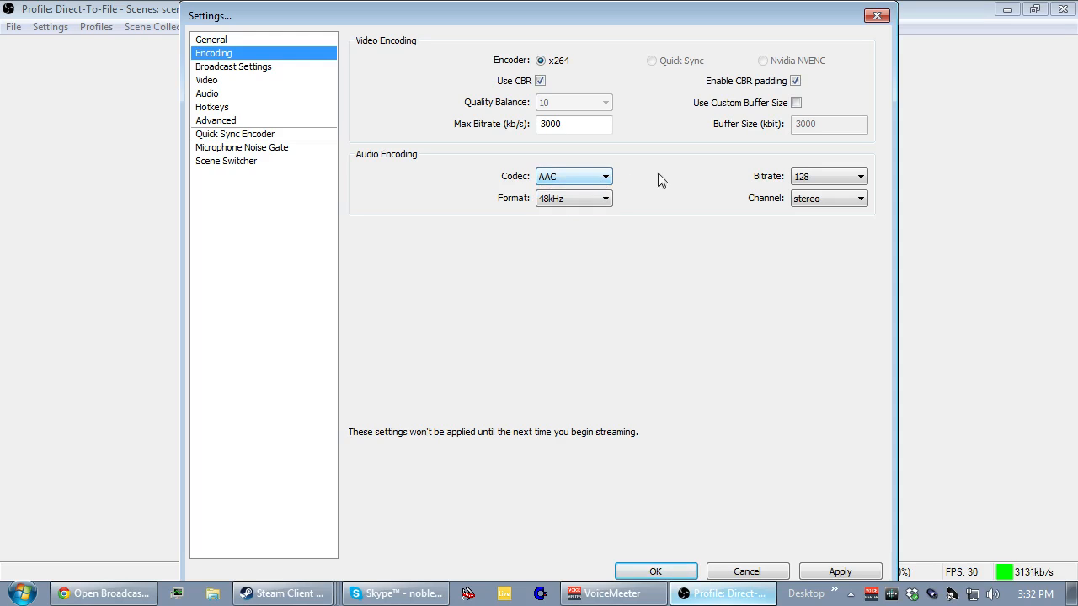
Examine the available audio encoding options for bitrate, format and channel, keeping the current selections.
click(804, 178)
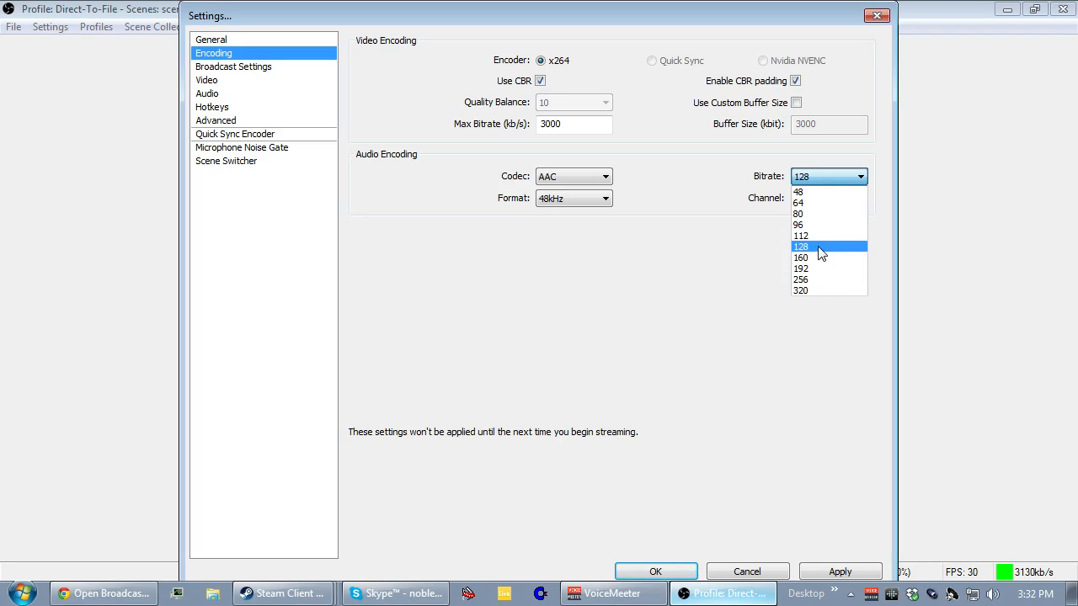
click(827, 180)
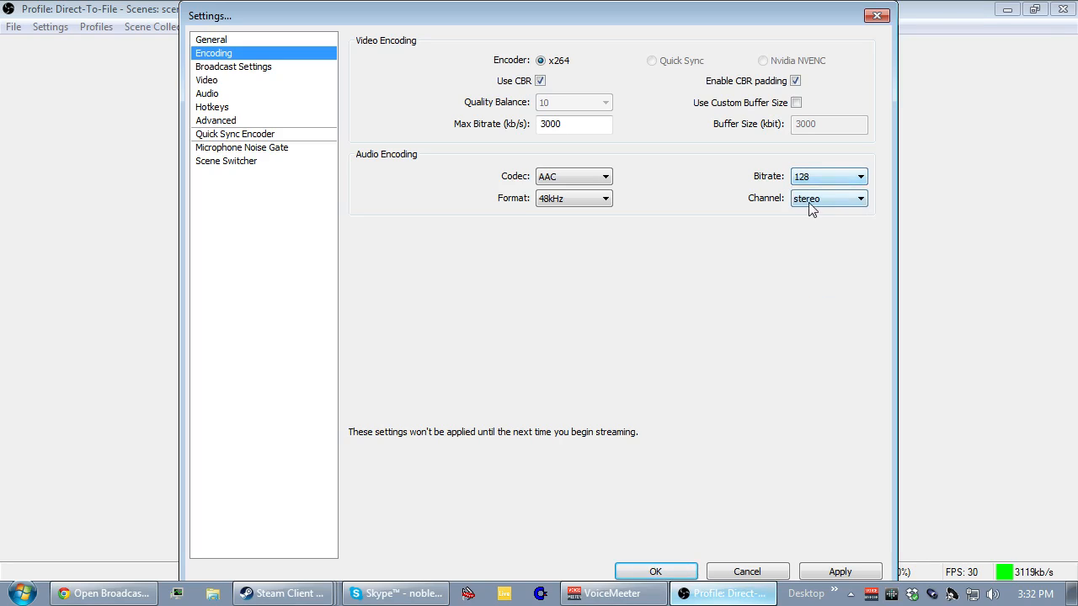
click(602, 202)
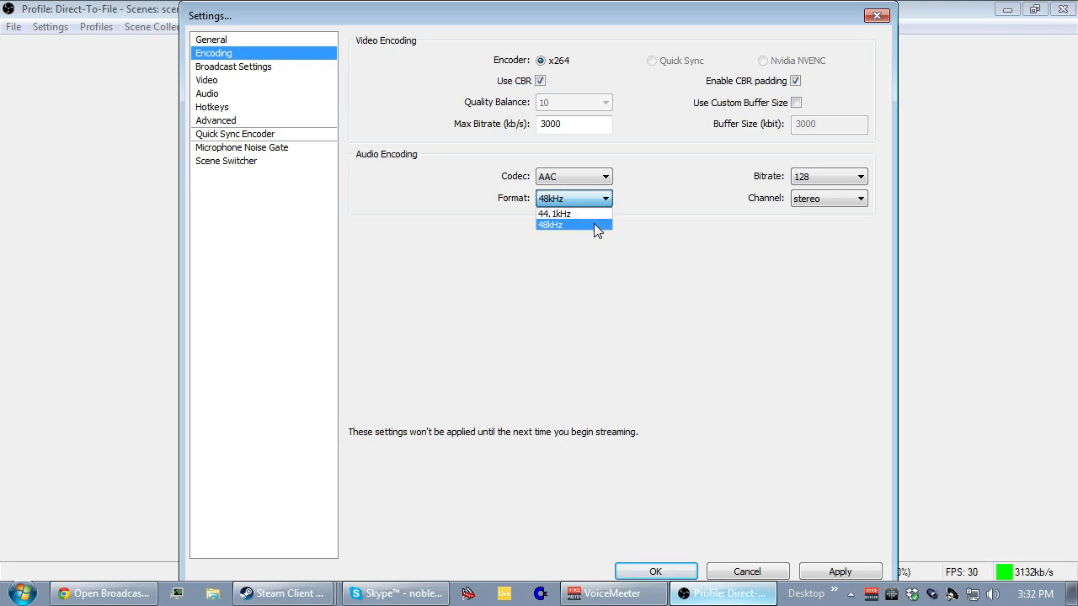
click(591, 200)
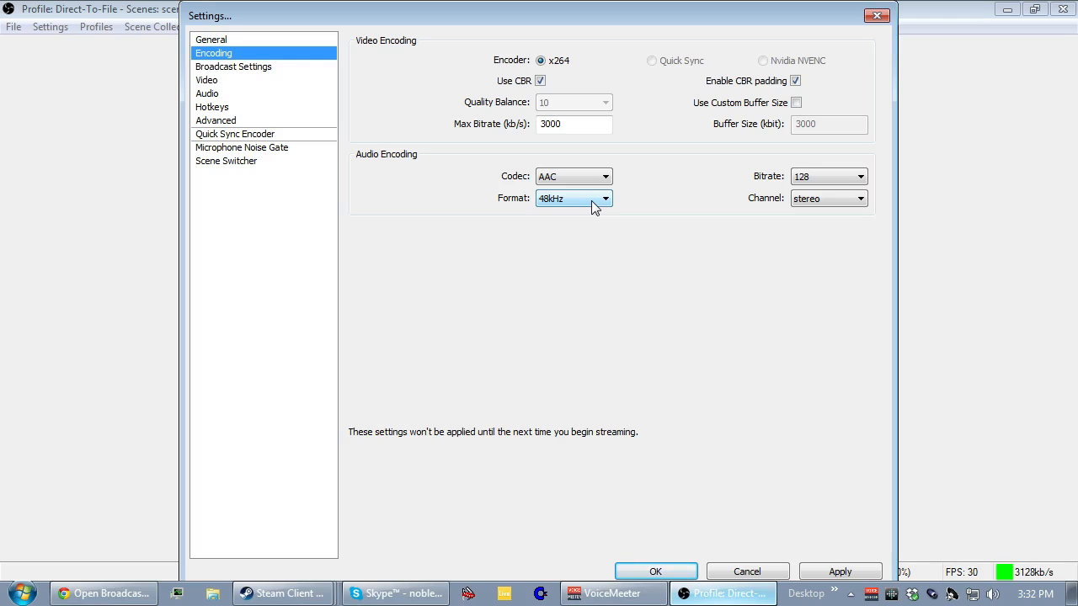
click(594, 200)
click(600, 202)
click(822, 199)
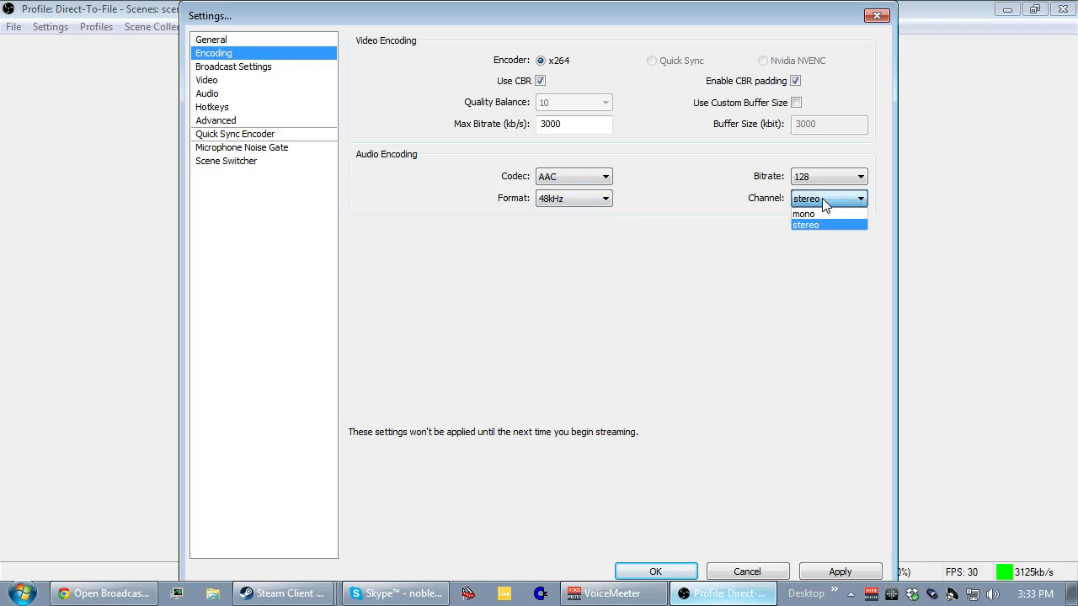
click(821, 202)
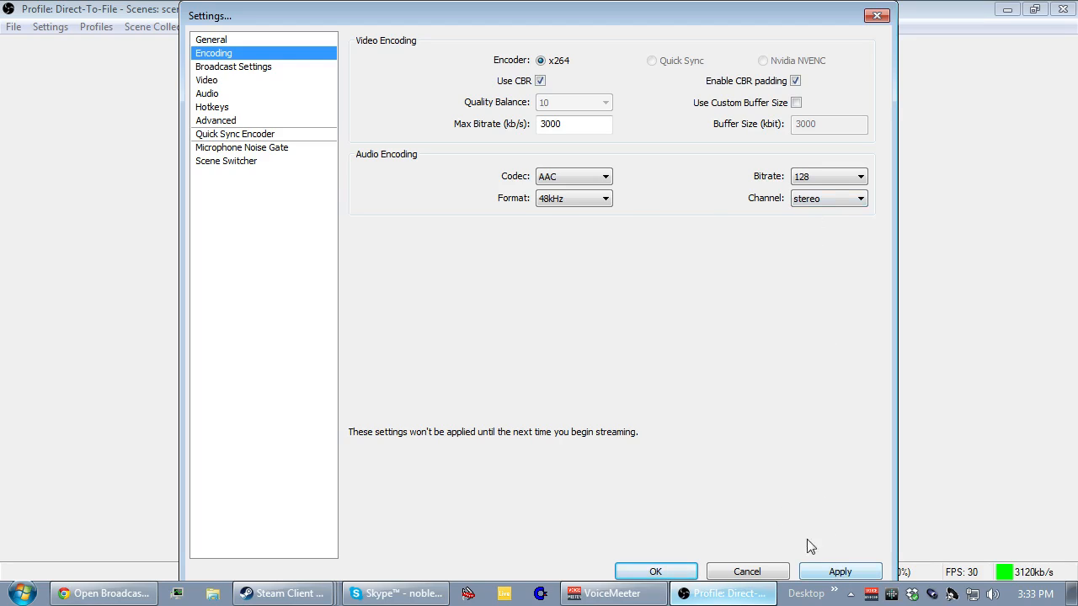
Open the broadcast settings without saving the encoding changes, and set the mode to Live Stream.
click(248, 72)
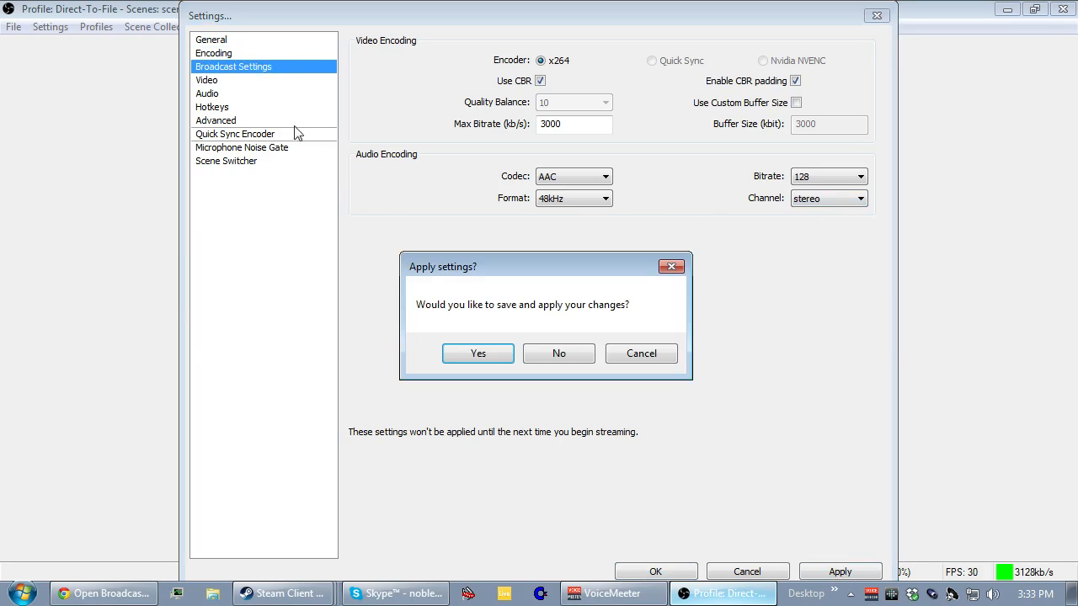
click(558, 353)
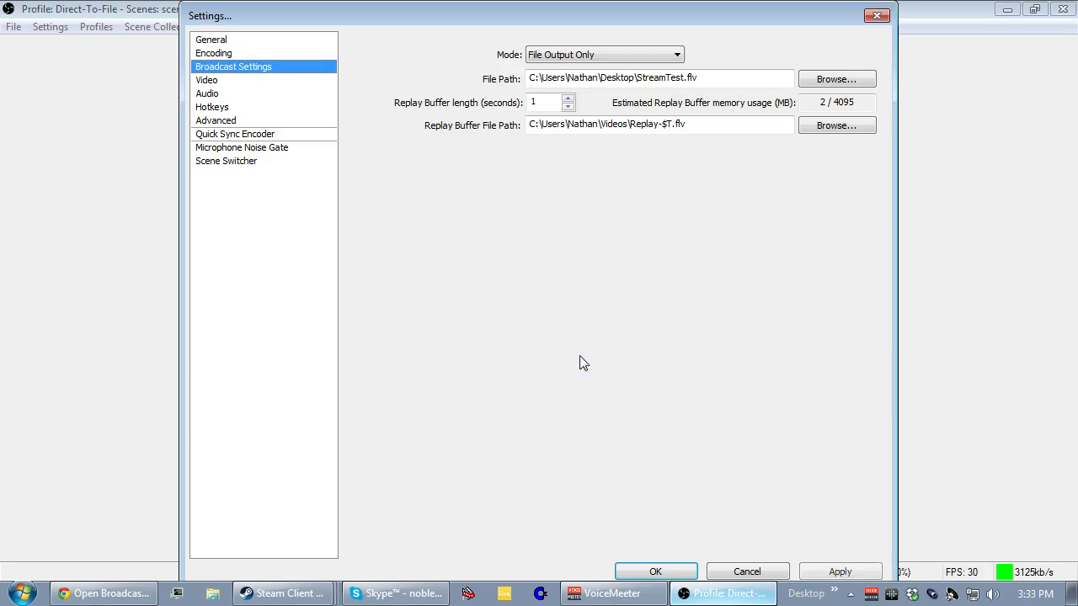
click(590, 55)
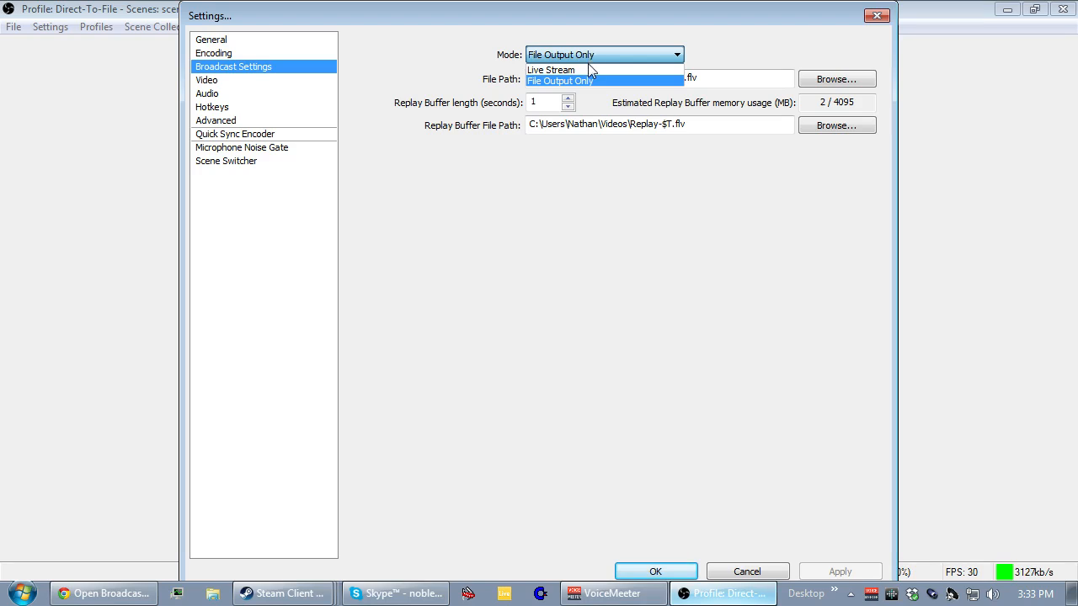
click(593, 81)
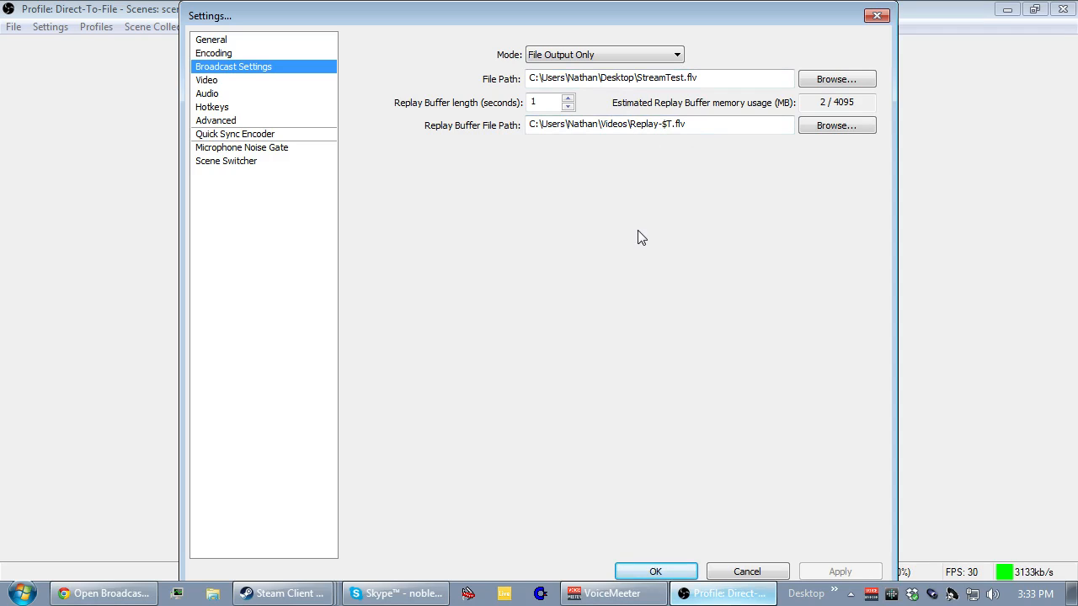
click(638, 57)
click(629, 66)
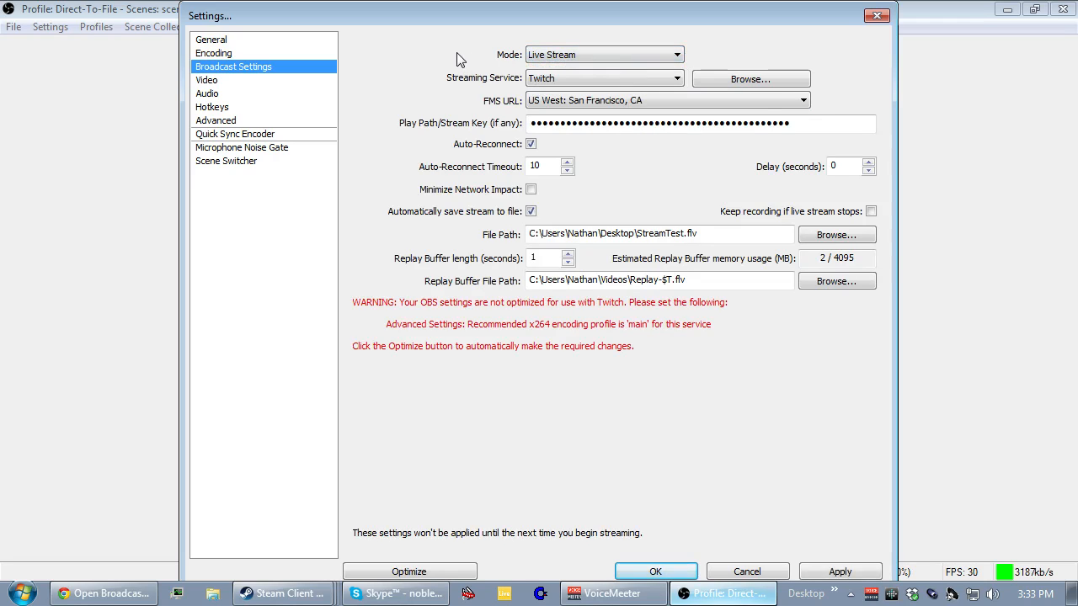
Examine the available streaming services, the OBS services folder and the FMS server locations, keeping the current selections.
click(568, 77)
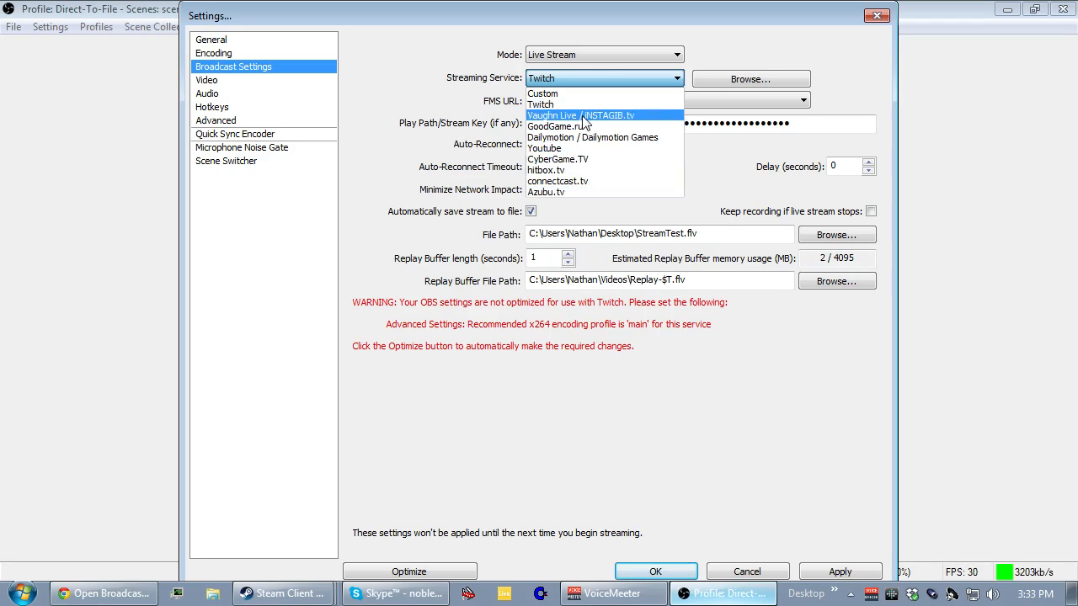
click(585, 79)
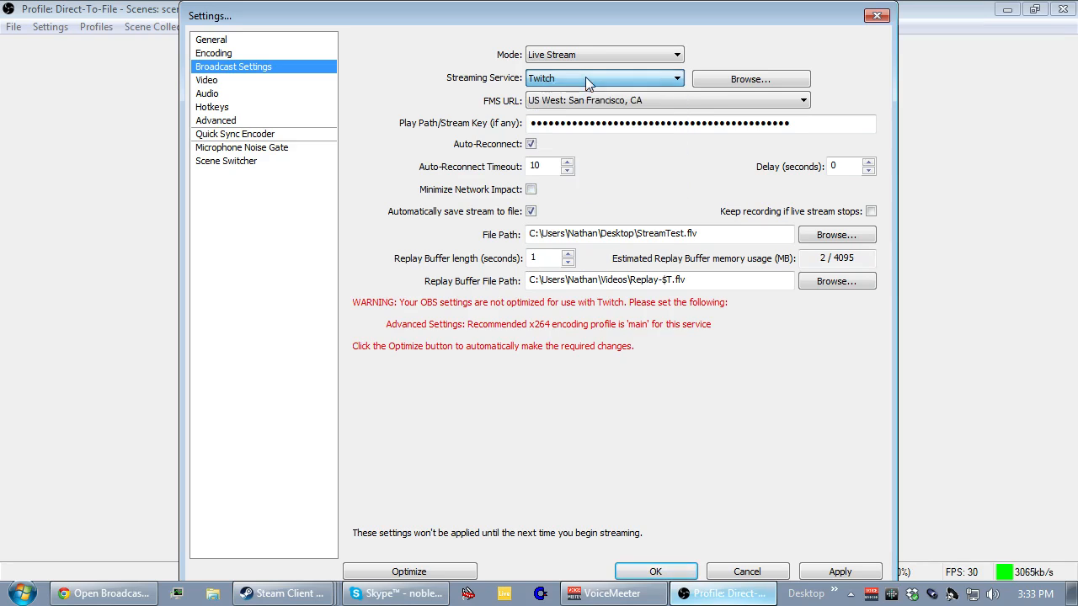
click(736, 80)
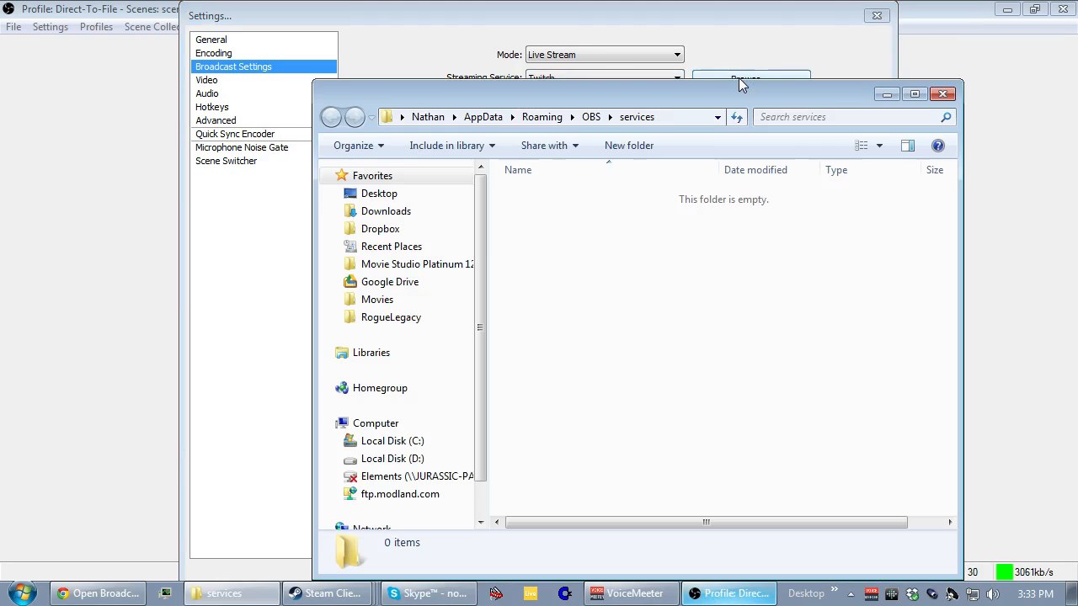
click(942, 93)
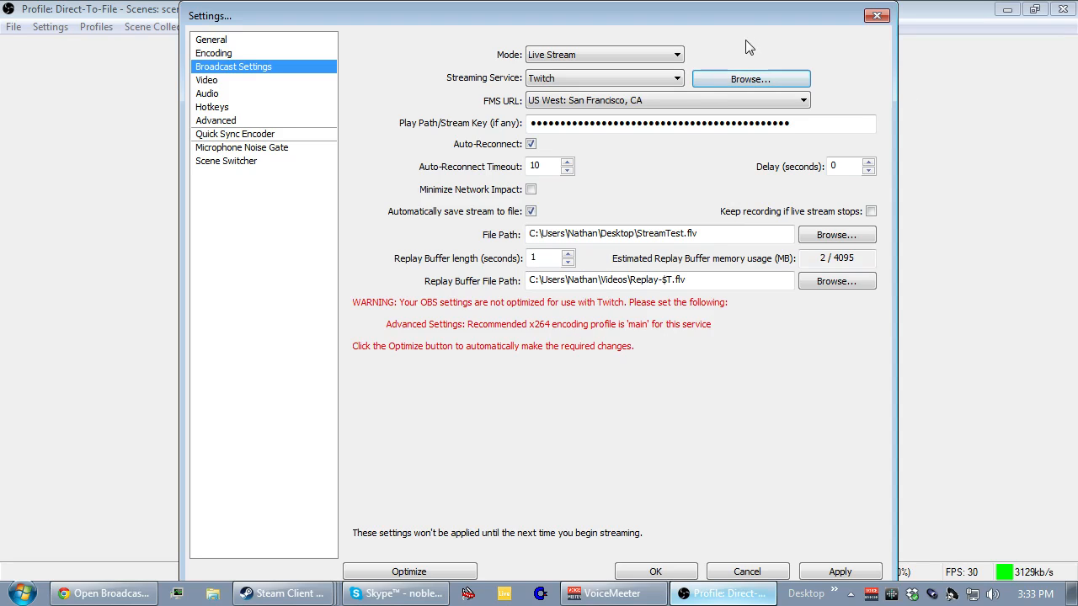
click(683, 99)
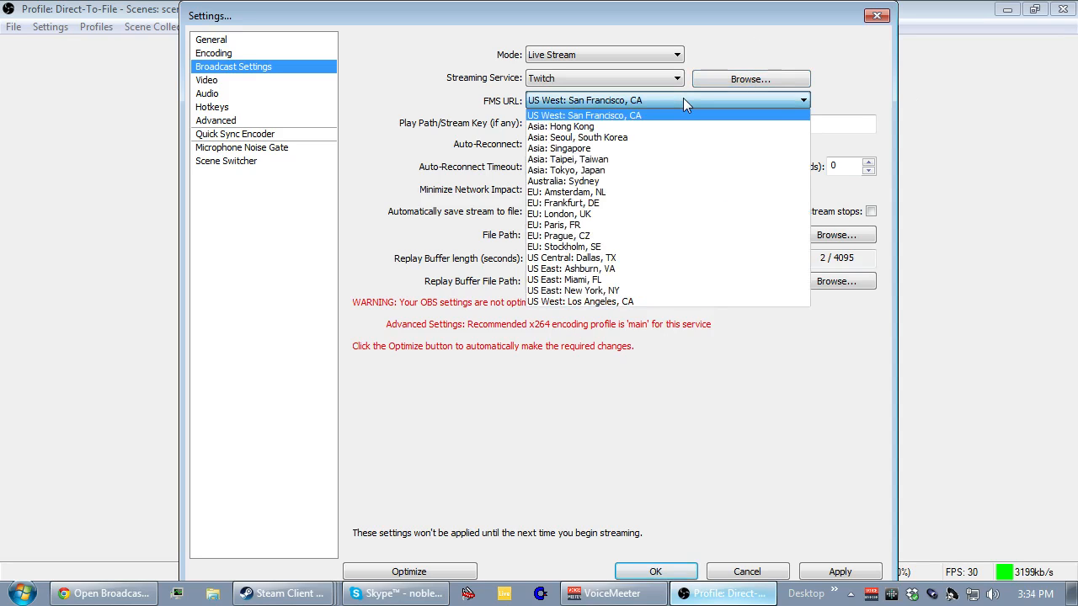
click(683, 98)
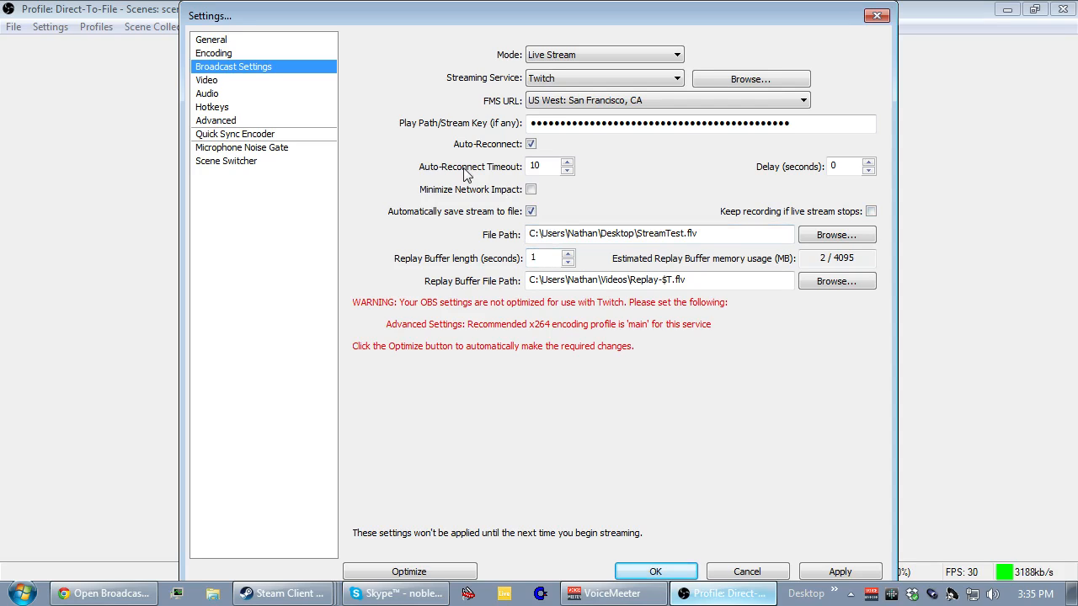
Discard the broadcast changes and, in the video settings, try base resolution Monitor 1 with a 1.50 (852x480) downscale.
click(236, 80)
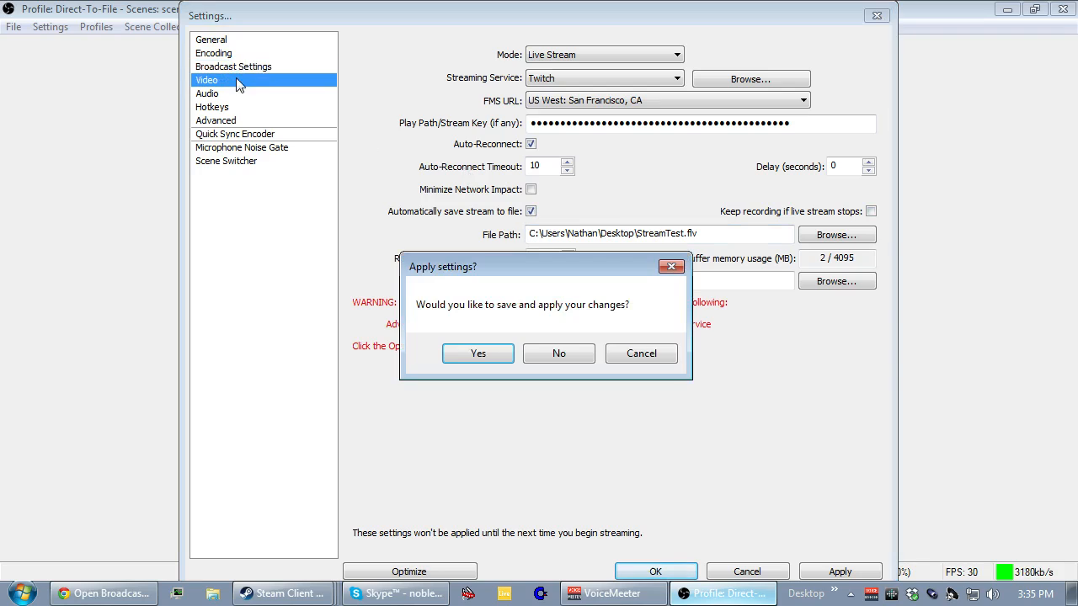
click(563, 358)
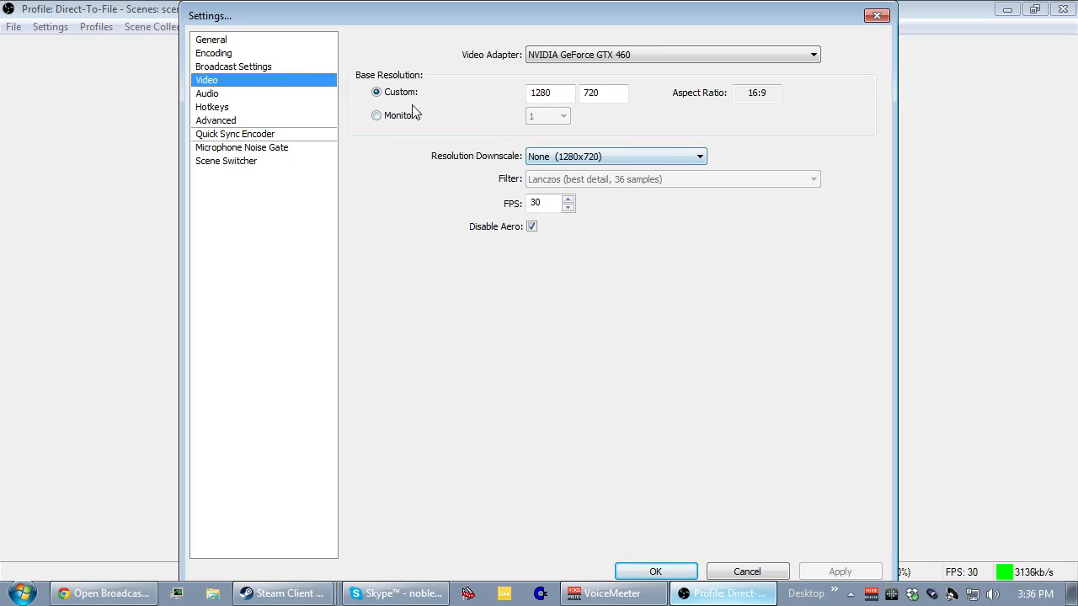
click(375, 116)
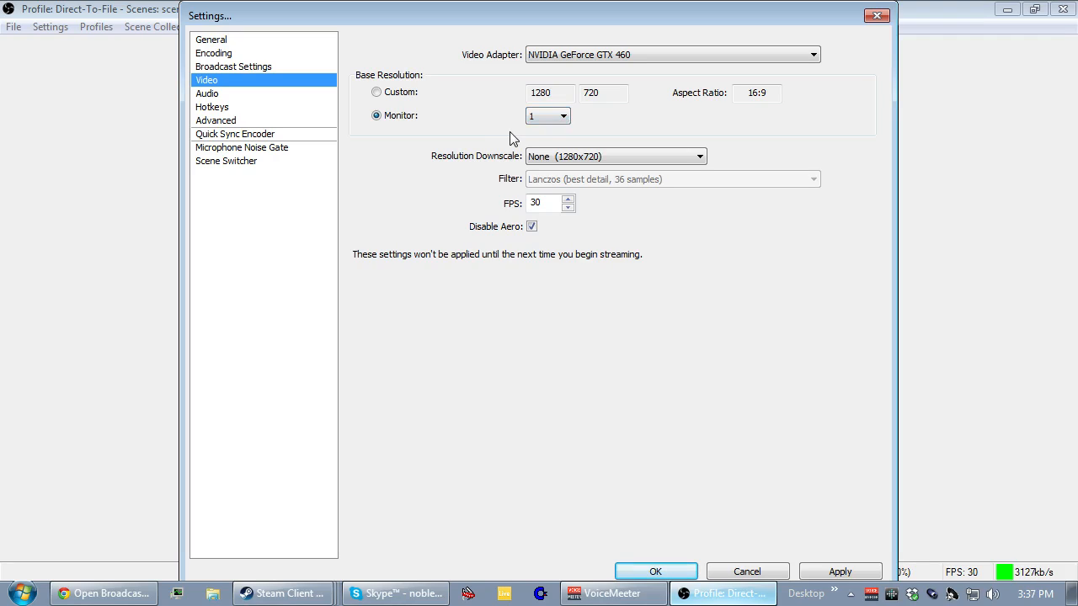
click(665, 159)
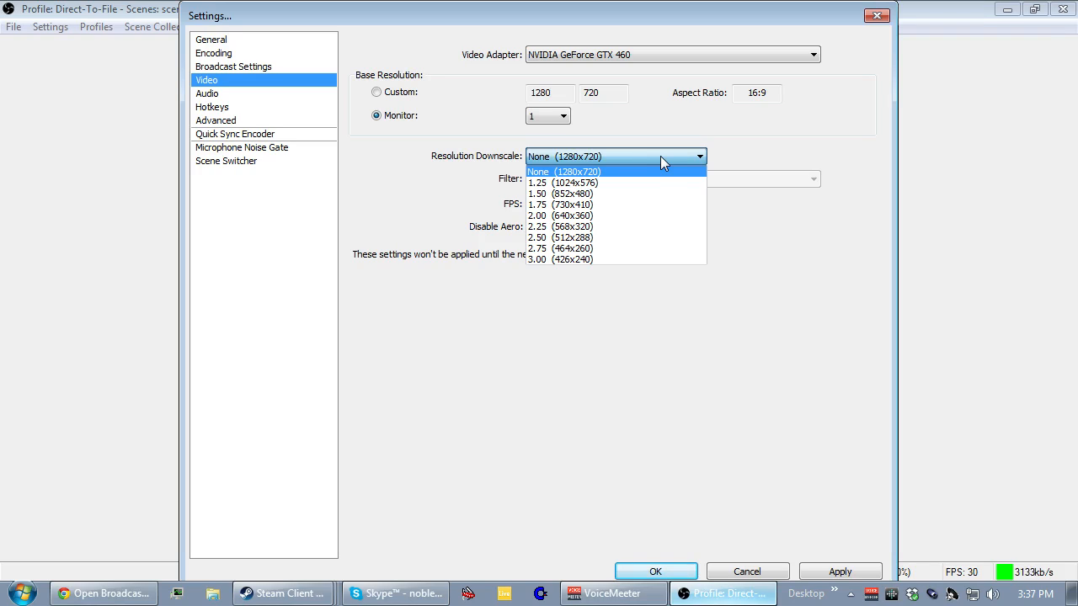
click(638, 194)
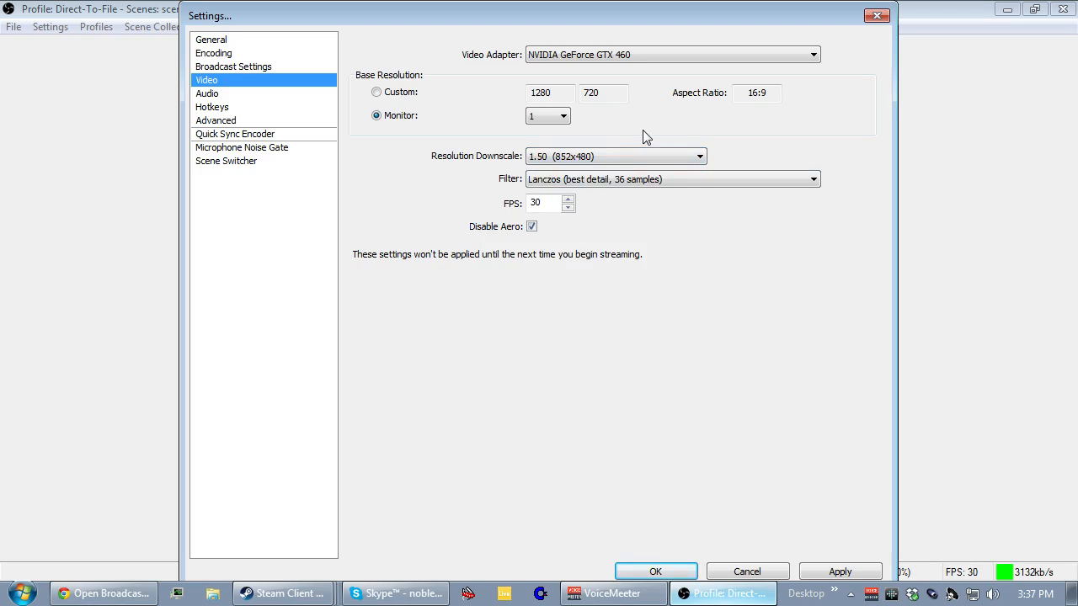
Examine the downscale filter choices, reset the resolution downscale to None (1280x720), and review the FPS setting.
click(705, 181)
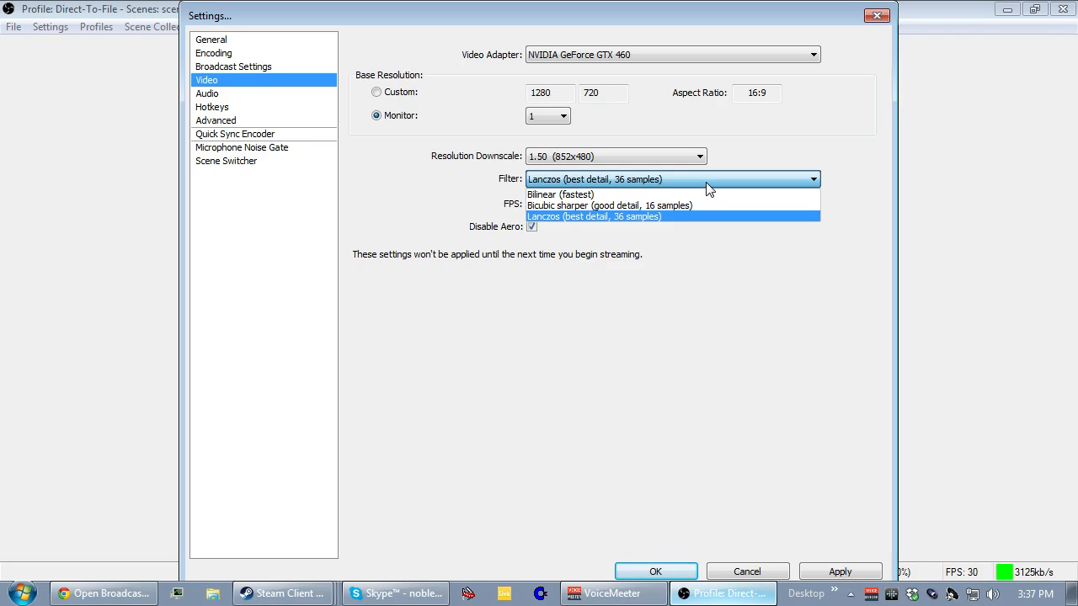
click(707, 183)
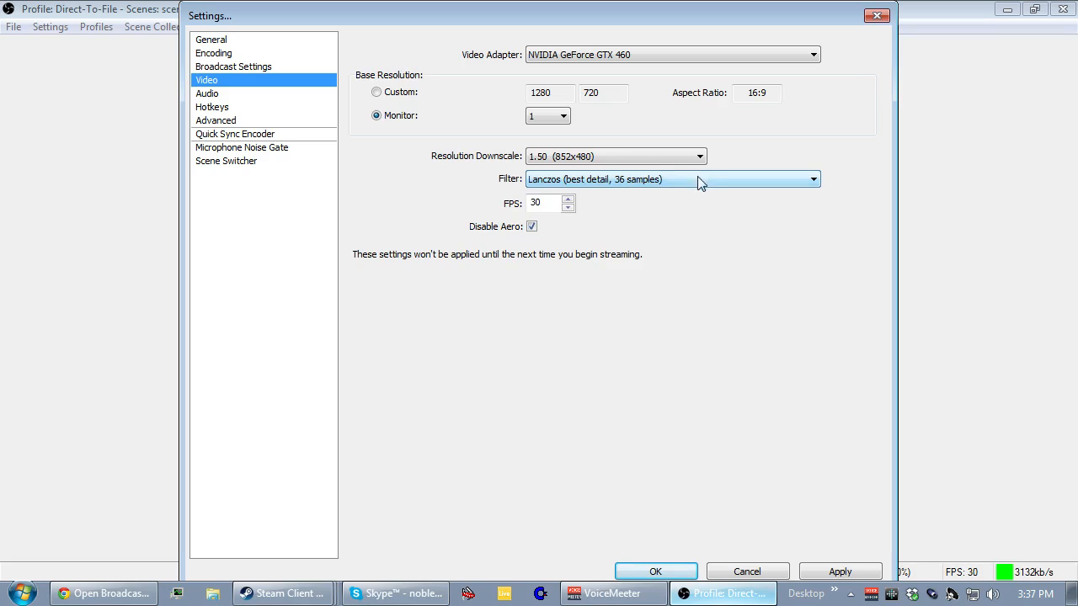
click(683, 159)
click(674, 171)
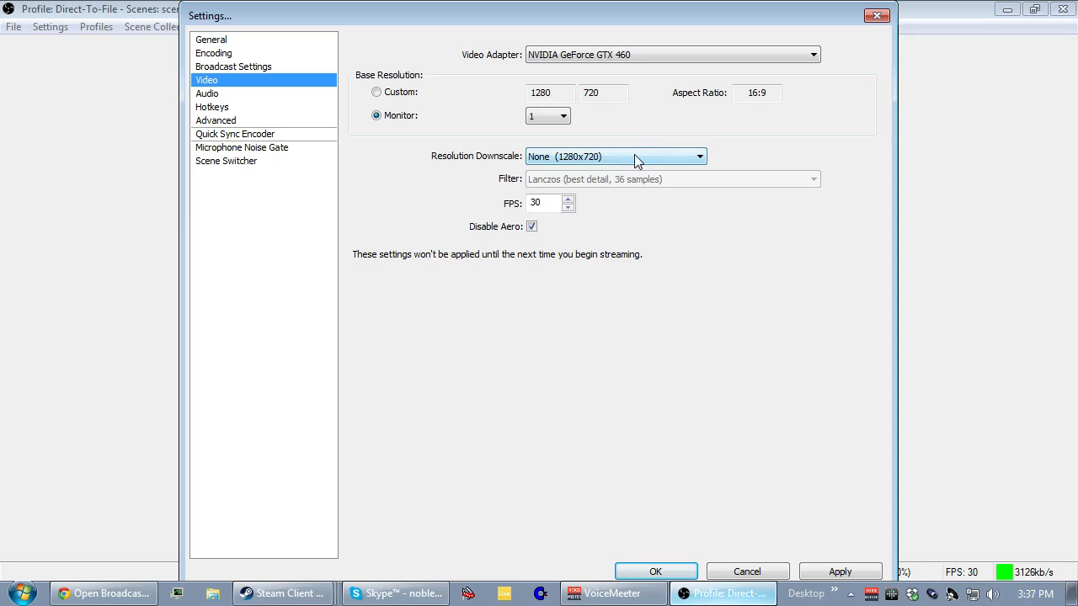
click(545, 204)
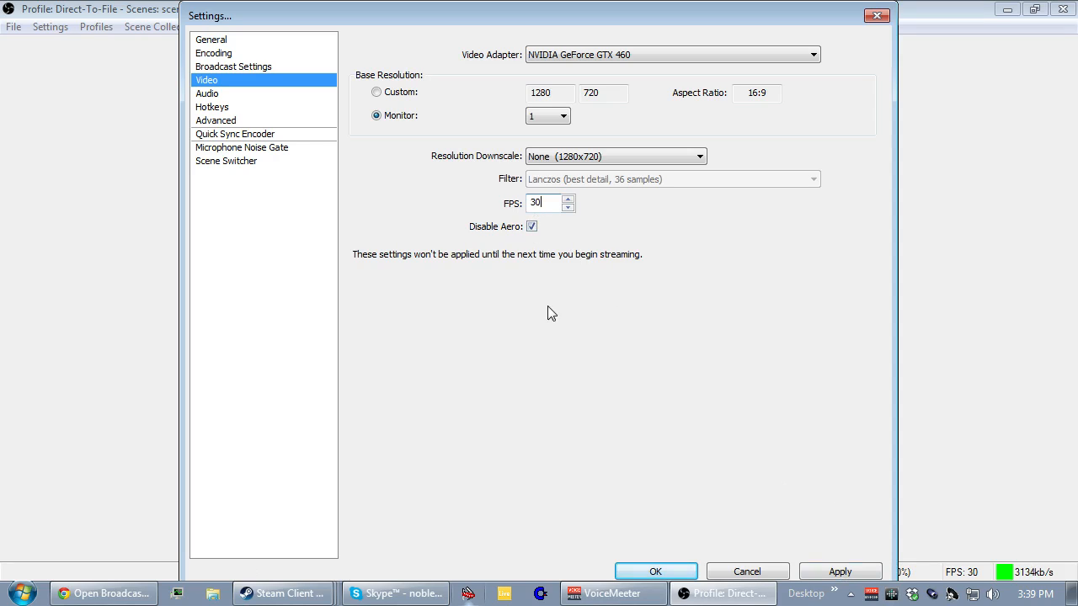
Discard the video changes and examine the desktop and microphone device choices in the audio settings.
click(235, 93)
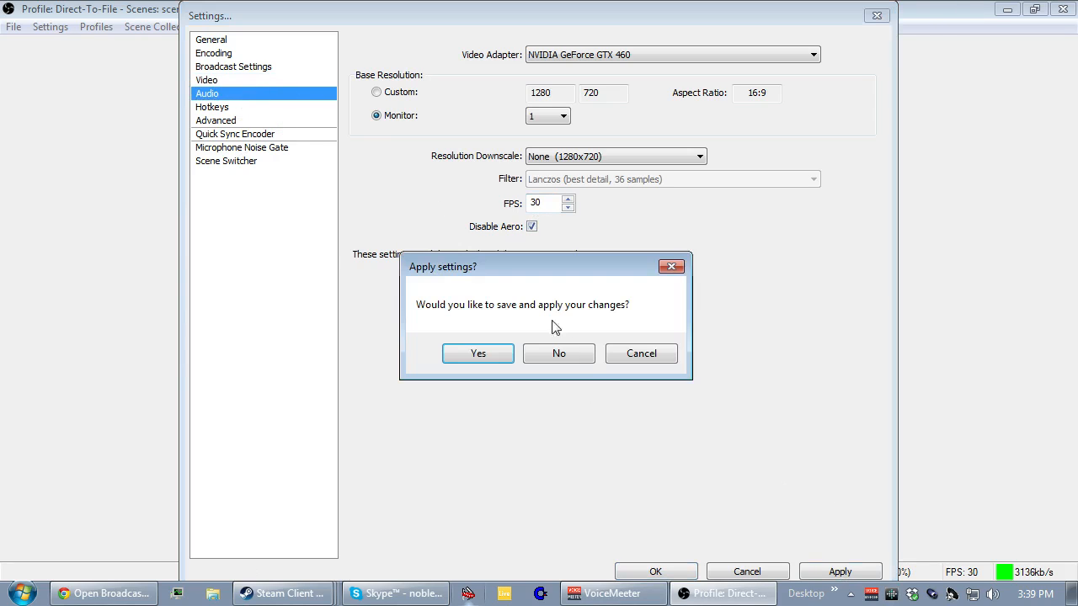
click(581, 359)
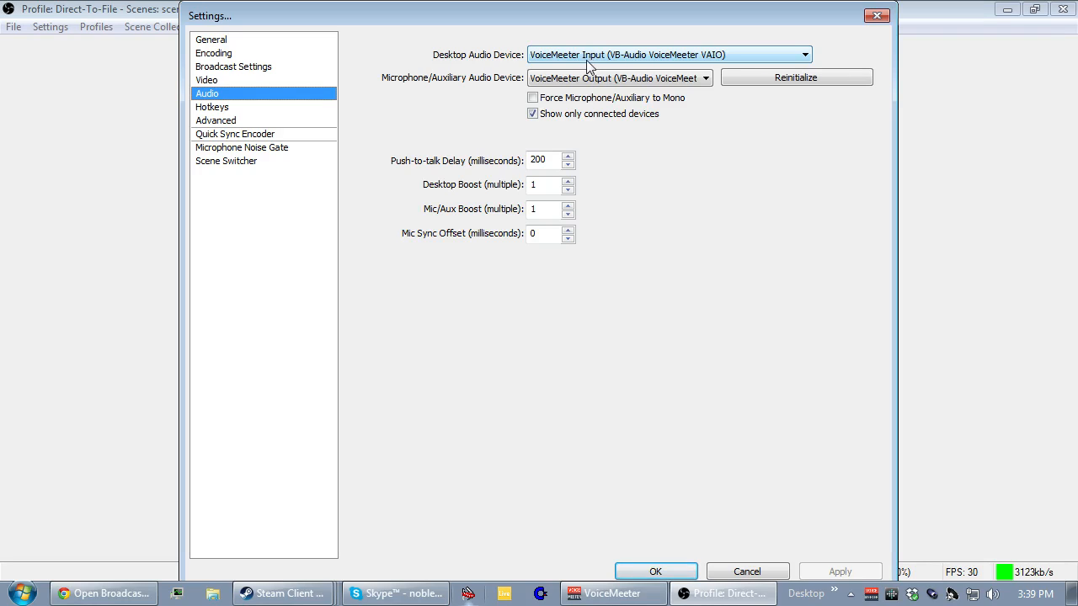
click(647, 55)
click(646, 55)
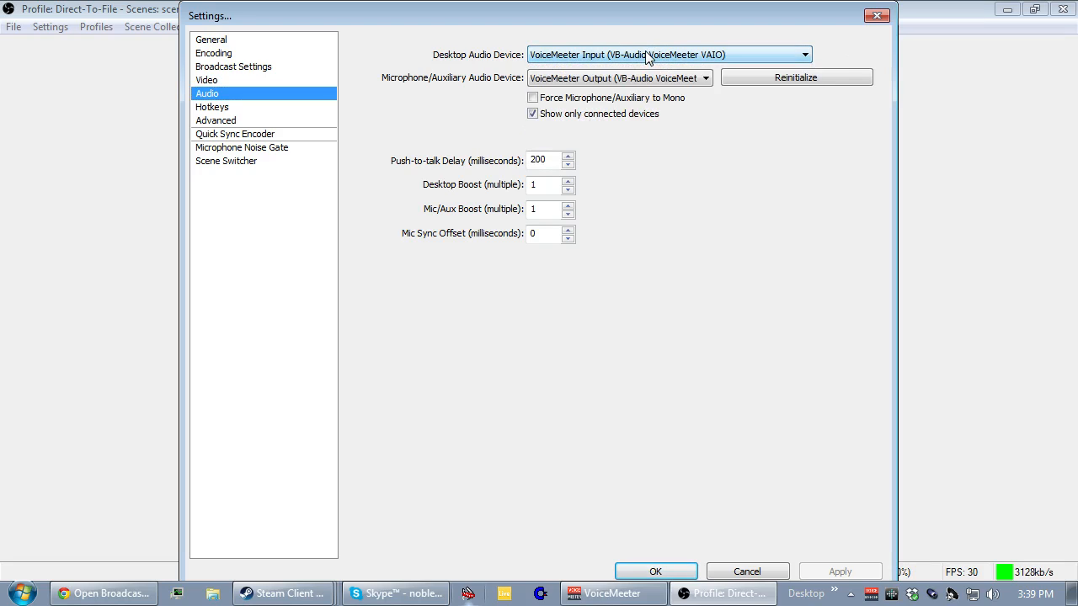
click(631, 82)
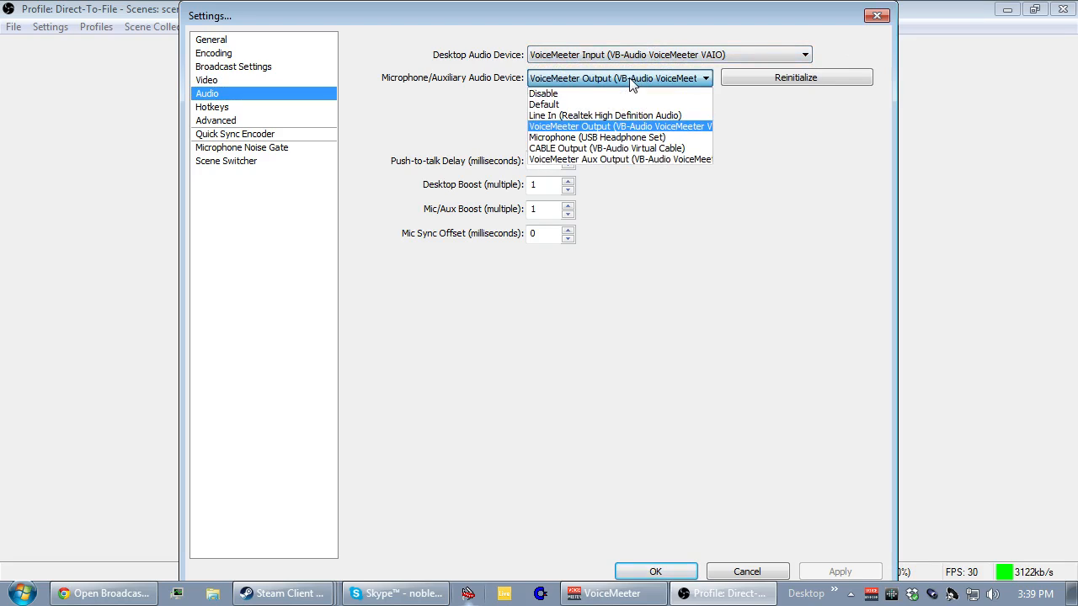
click(632, 82)
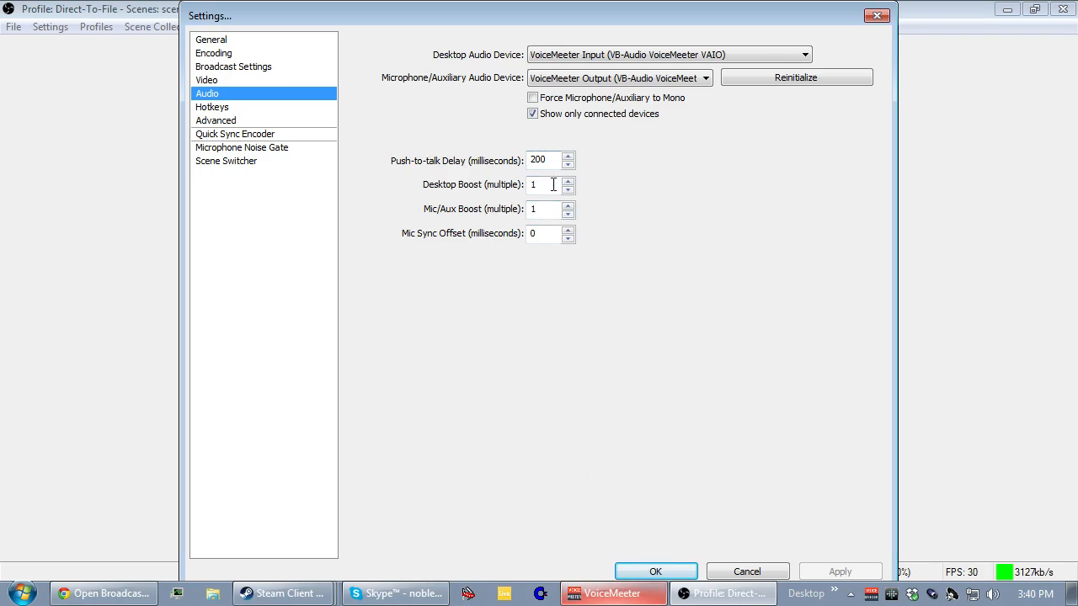
Examine the hotkey assignments and the advanced settings.
click(284, 111)
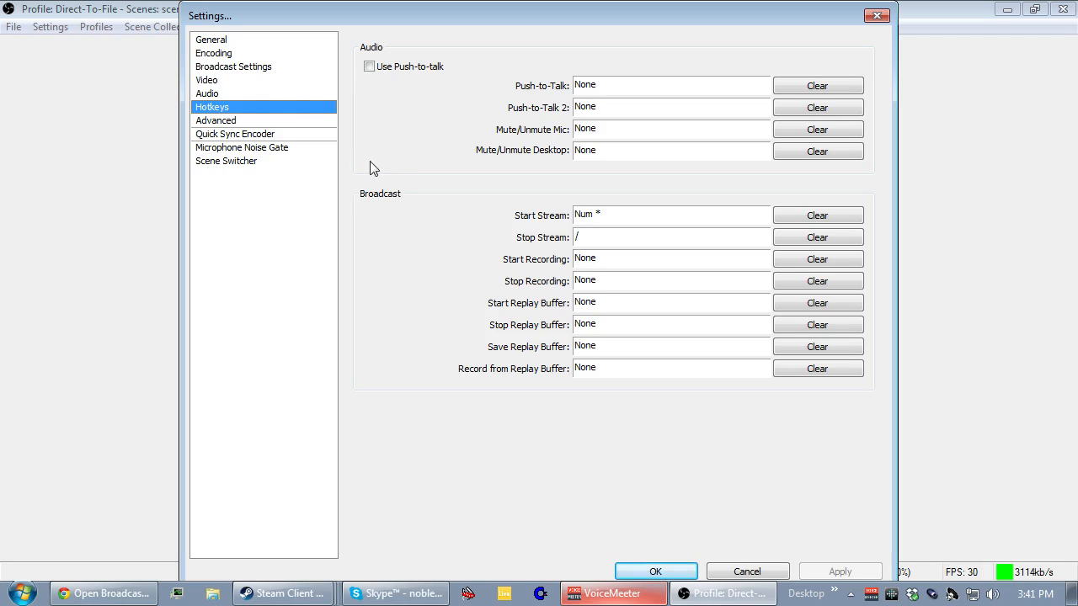
click(238, 123)
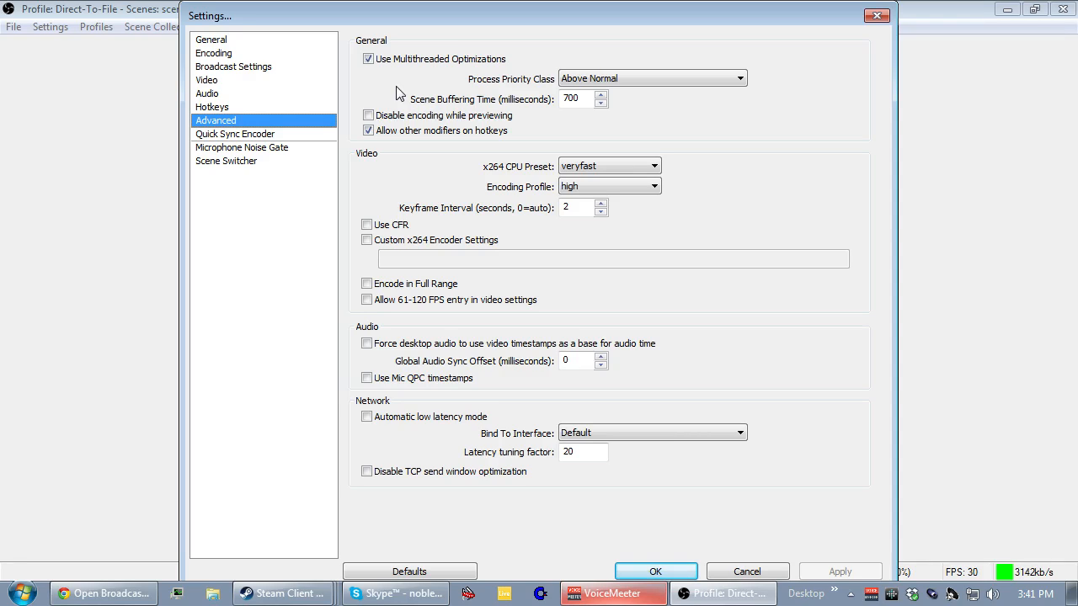
Switch to the hitbox site in Chrome and look through the account's livestream settings.
click(97, 594)
click(337, 7)
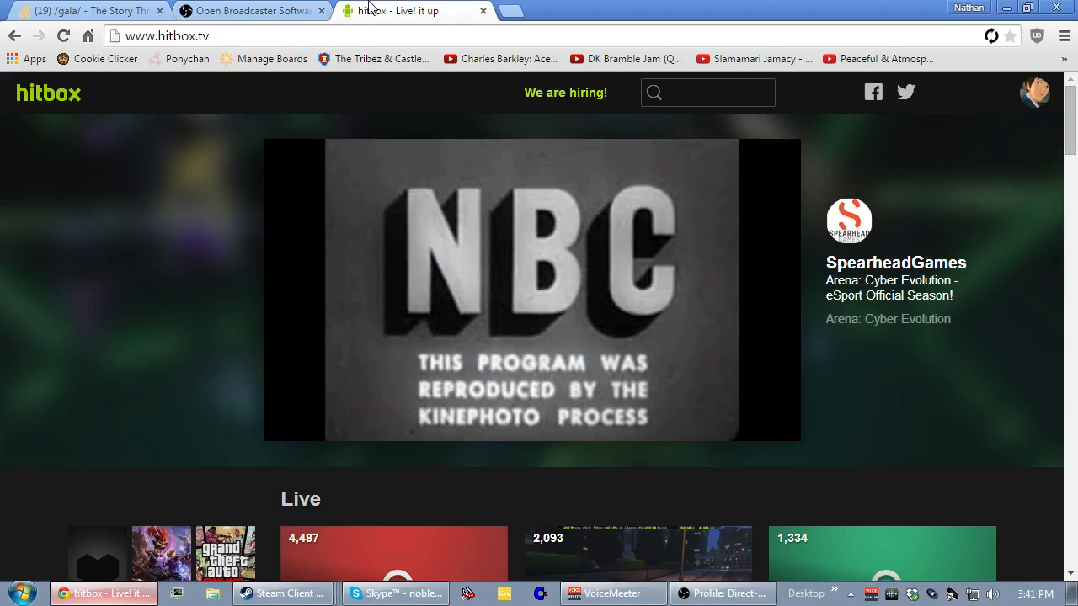
click(1029, 95)
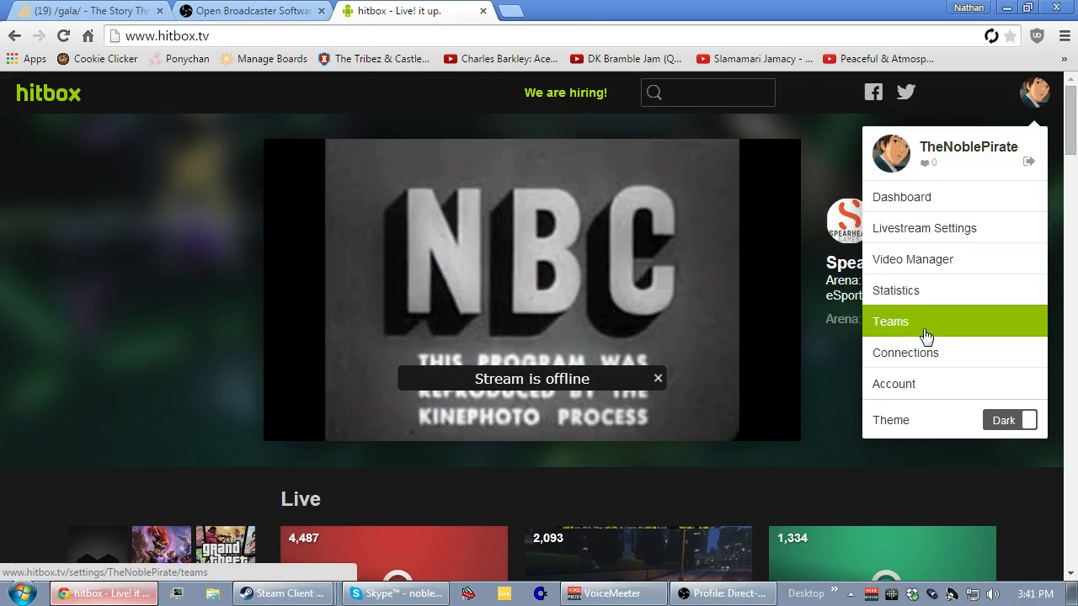
click(926, 233)
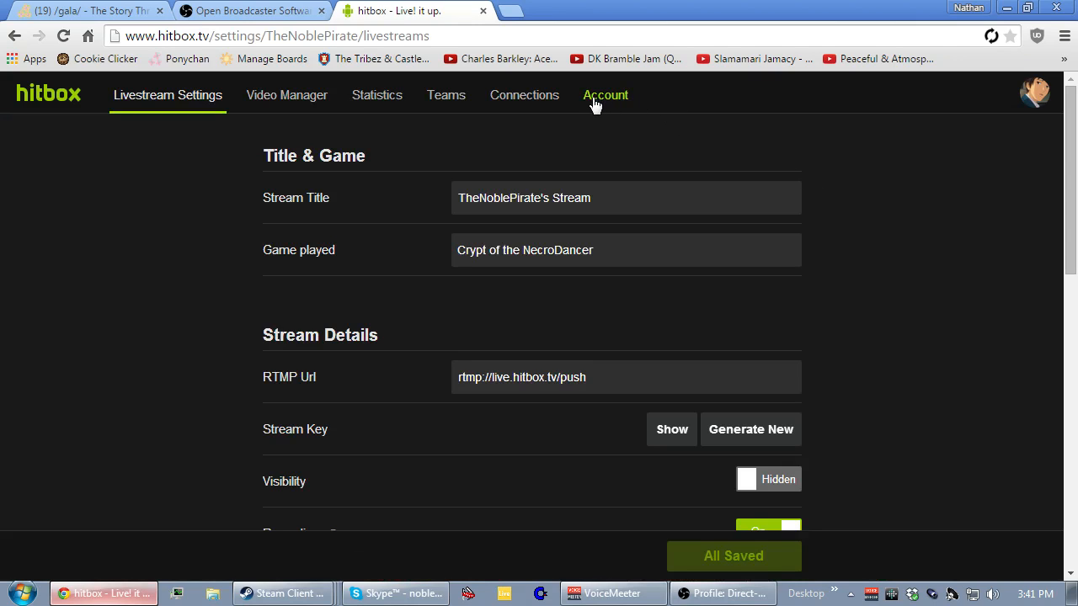
scroll(178, 165, down, 10)
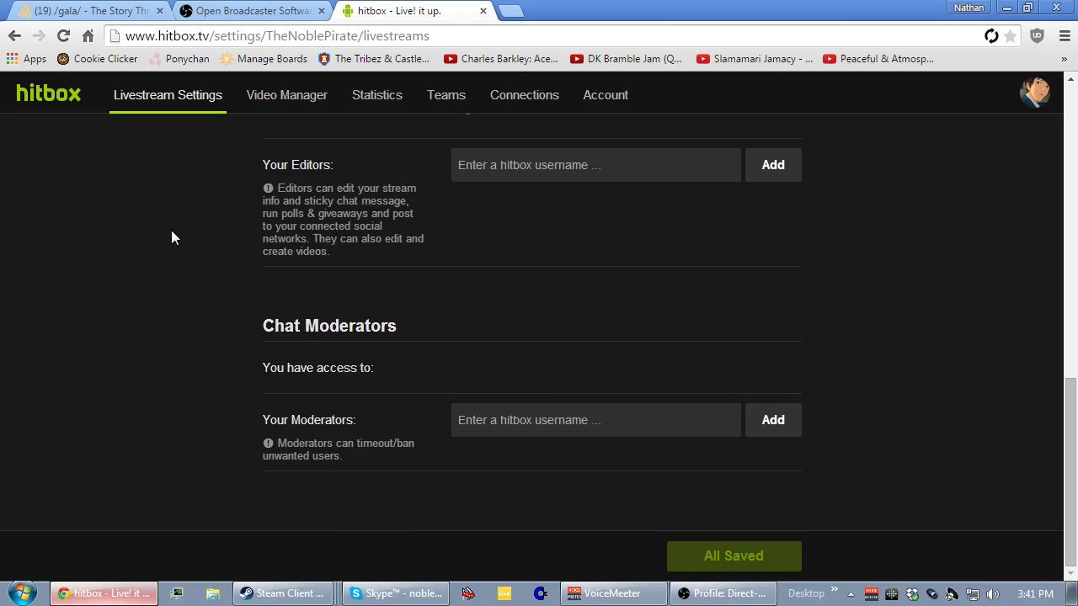
scroll(173, 238, up, 10)
Look through the hitbox account settings, and close the hitbox tab when finished.
click(1040, 99)
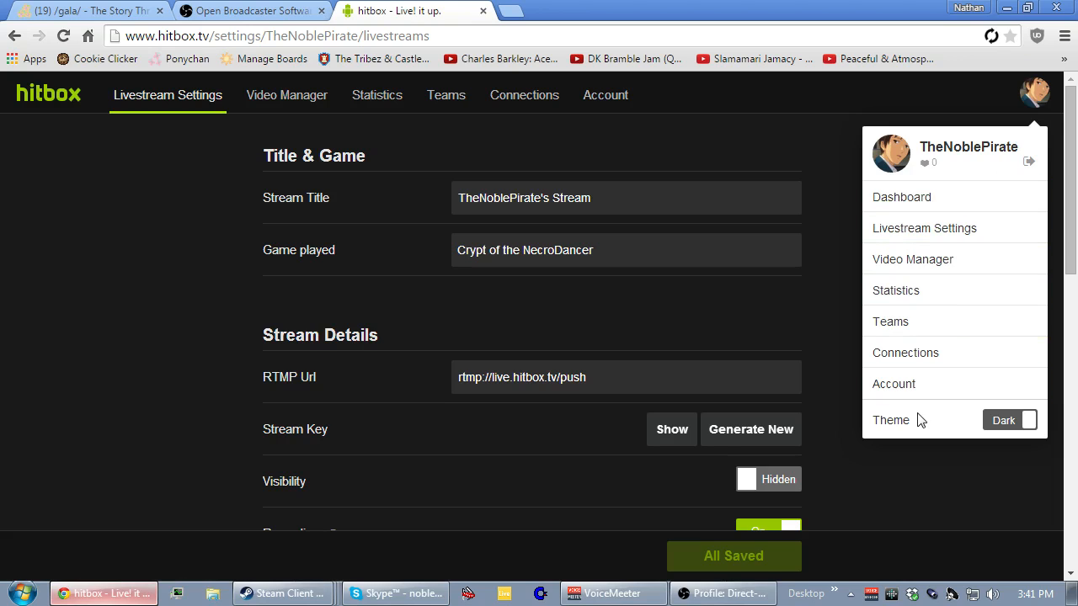
click(916, 386)
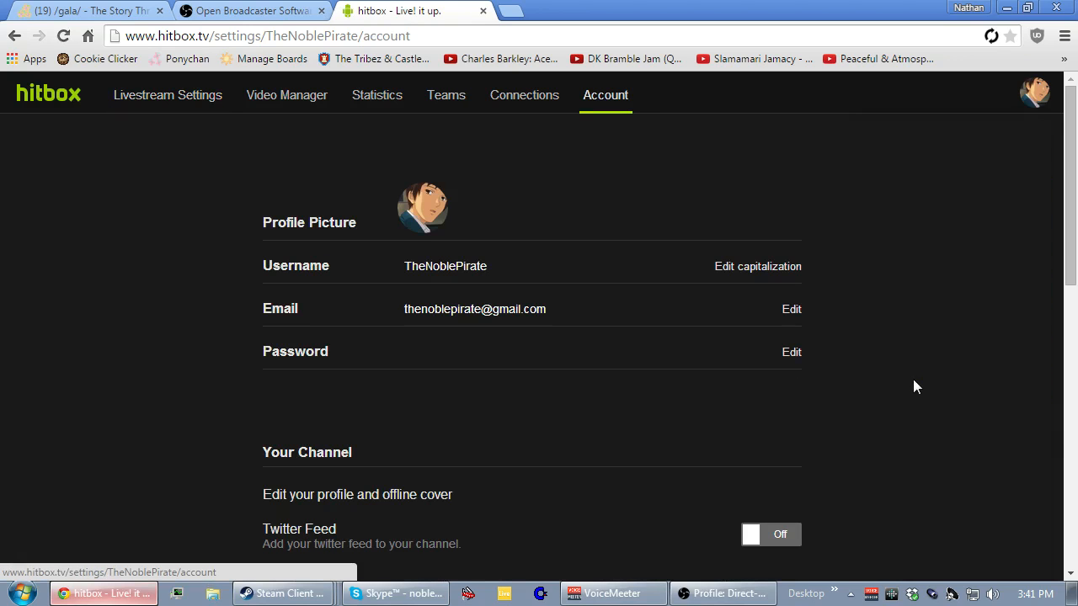
scroll(907, 369, down, 9)
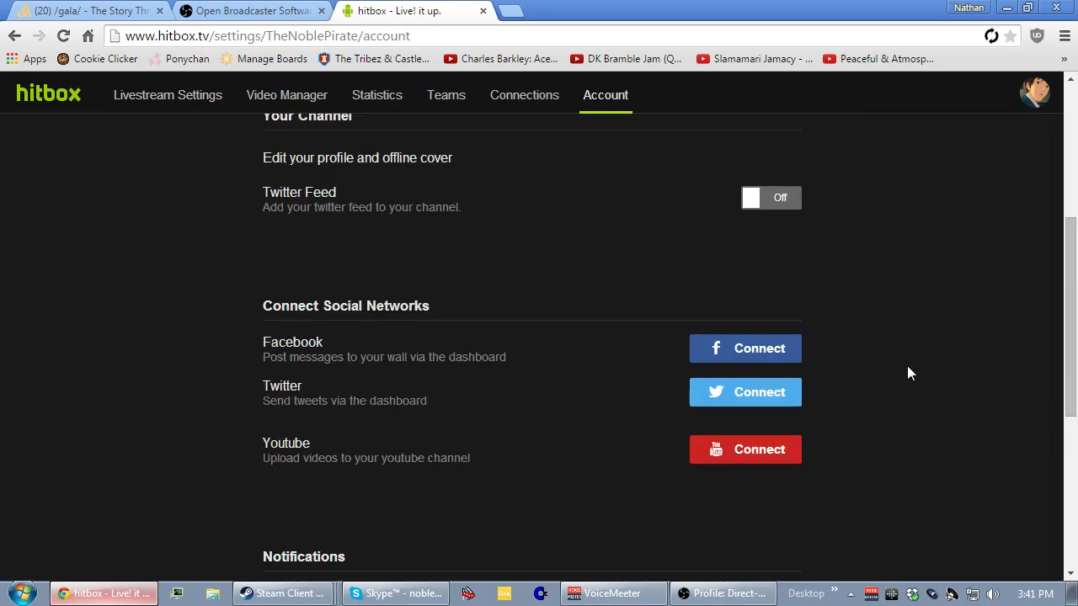
scroll(907, 368, up, 10)
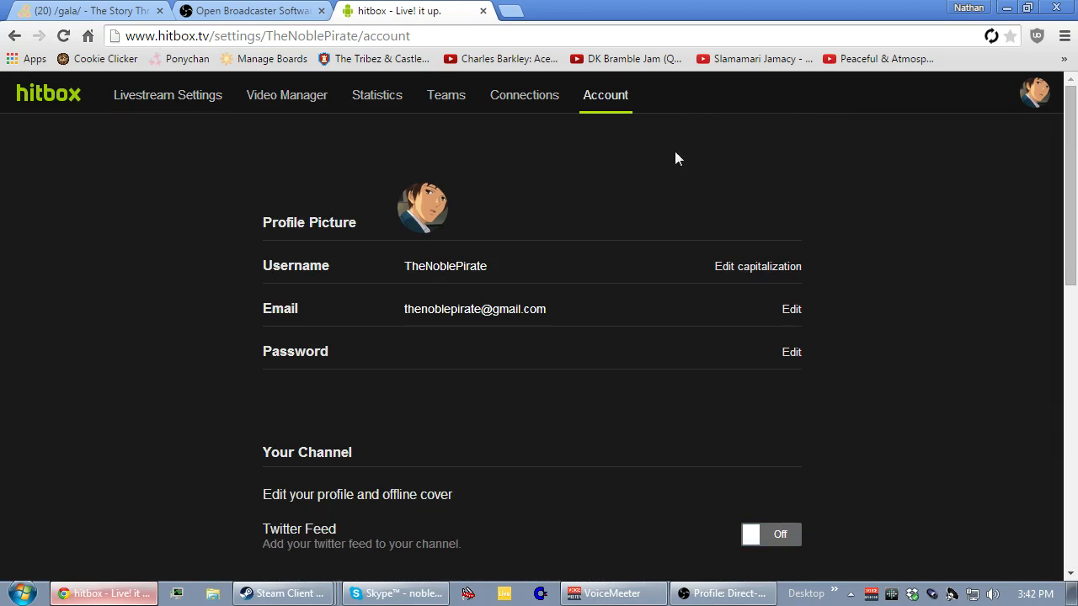
click(482, 11)
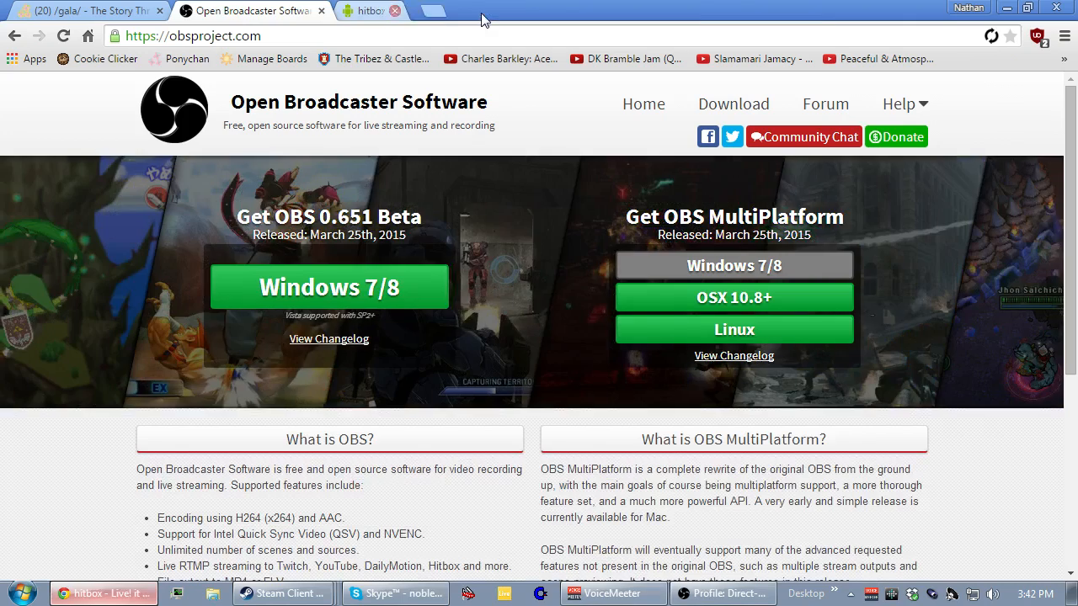
Return to the OBS advanced settings and examine the process priority class, x264 CPU preset, encoding profile and keyframe interval options.
click(1013, 7)
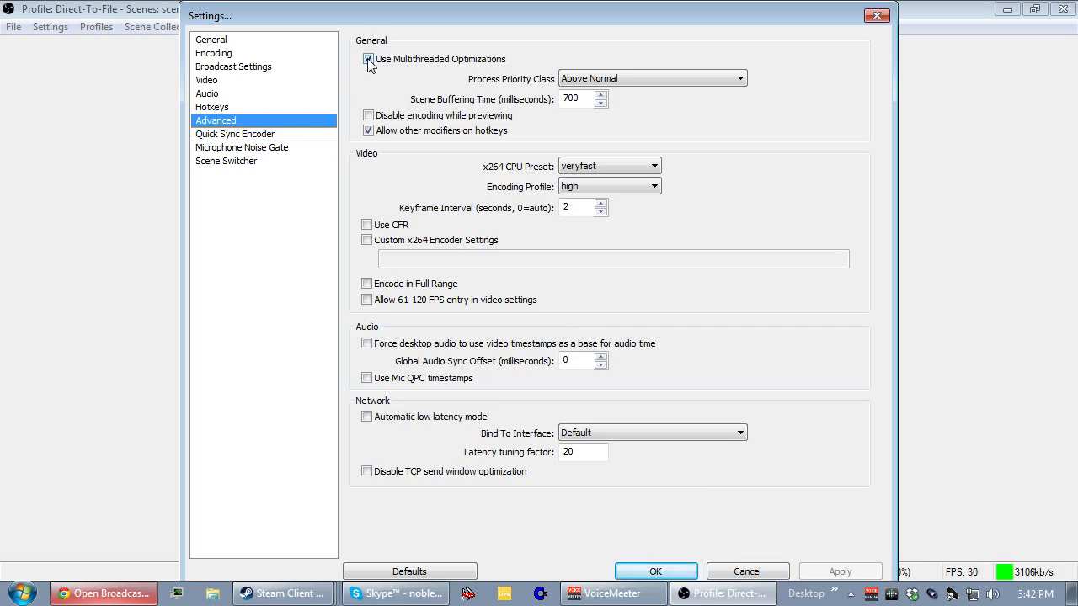
click(591, 84)
click(598, 81)
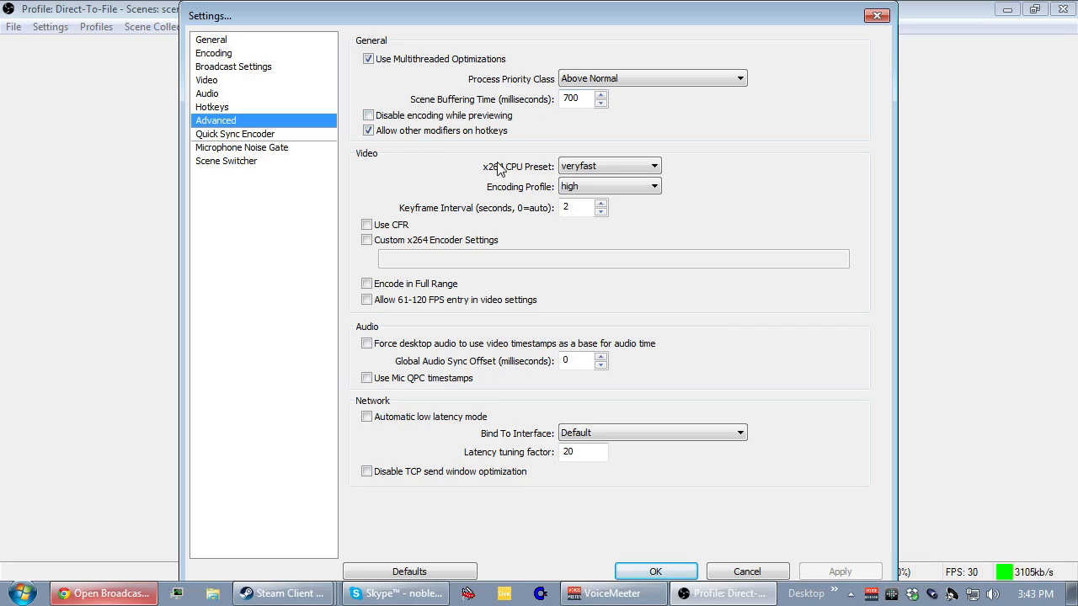
click(566, 169)
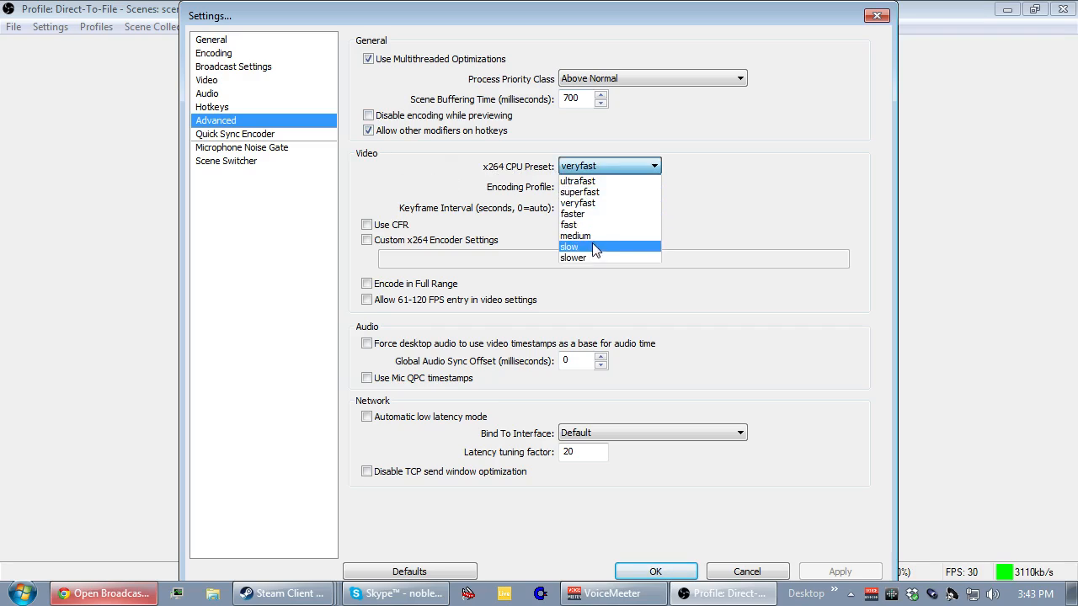
click(594, 167)
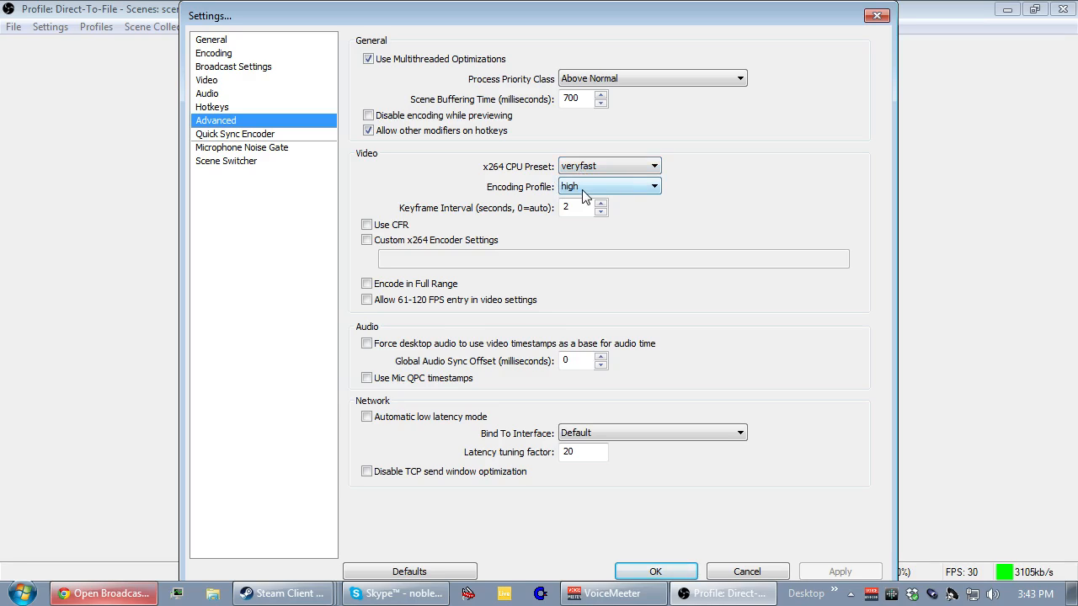
click(583, 187)
click(585, 197)
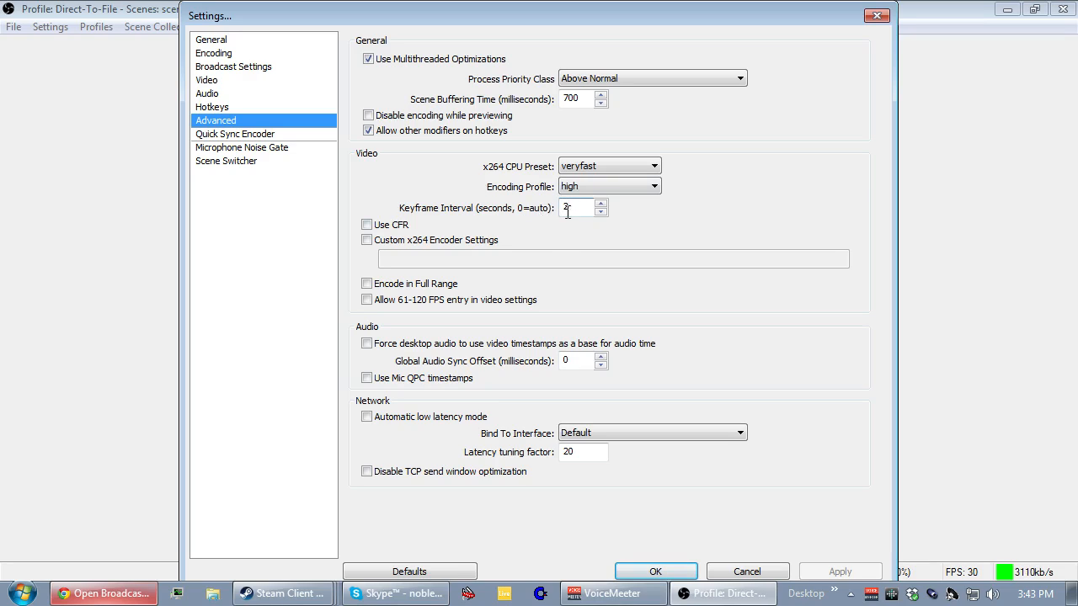
key(Down)
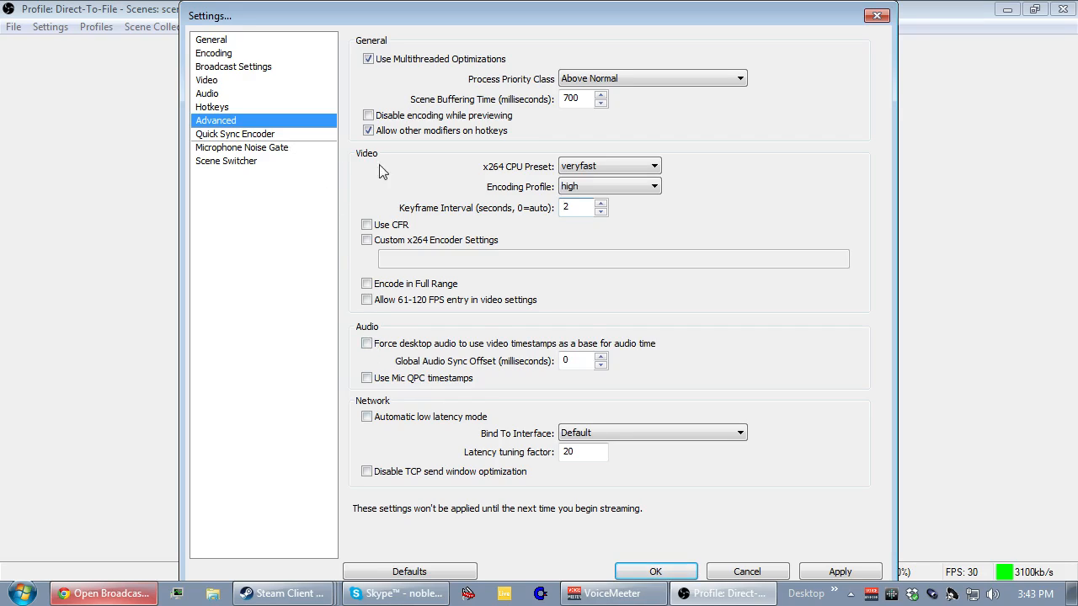
Look through the Quick Sync Encoder, Microphone Noise Gate, Scene Switcher and General settings, and close the settings without saving.
click(235, 136)
click(581, 364)
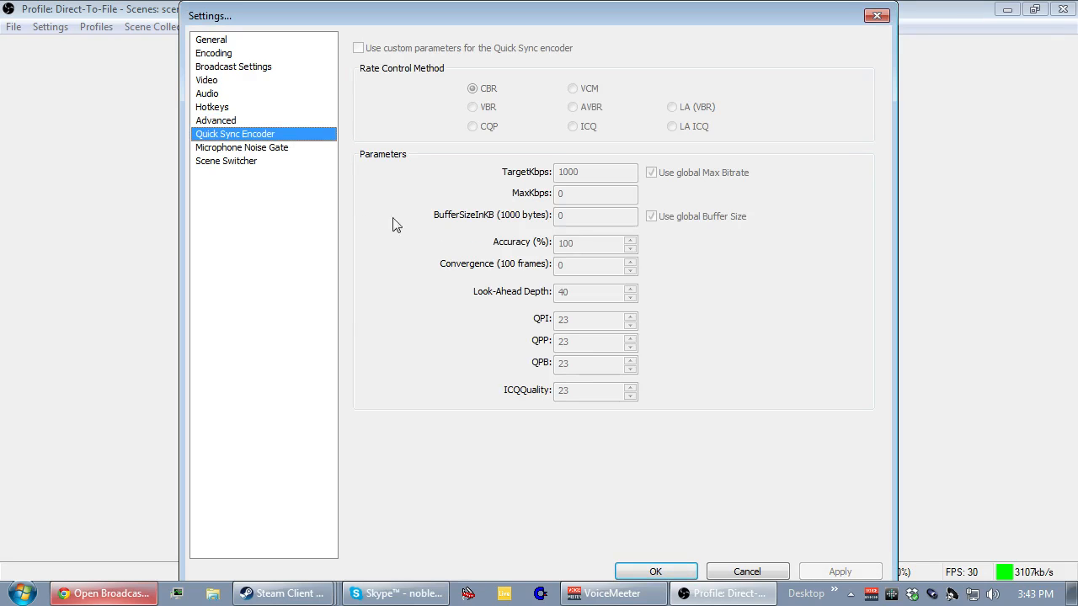
click(276, 155)
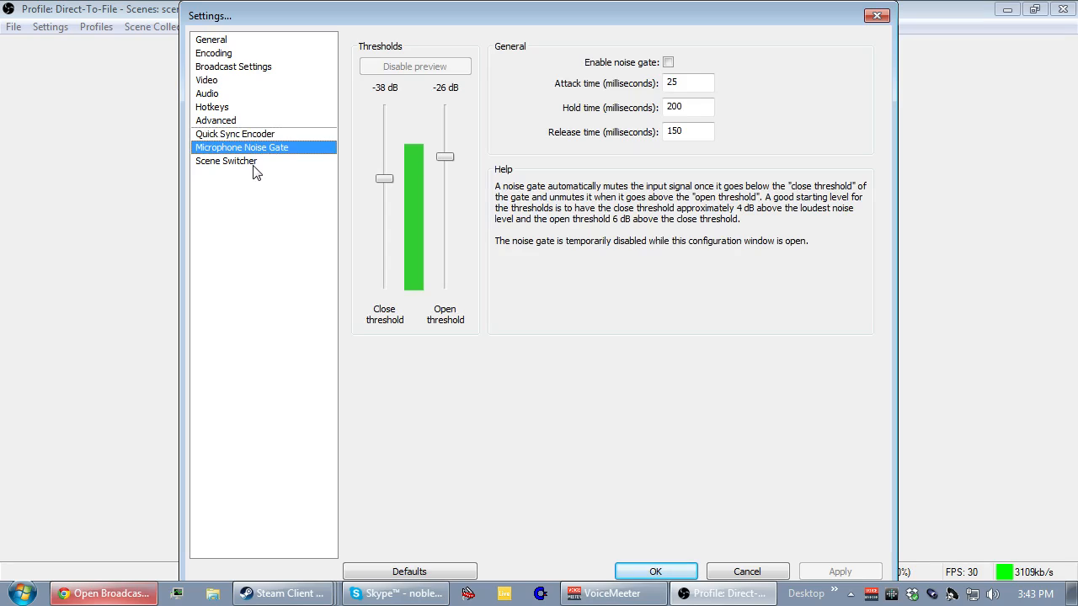
click(256, 171)
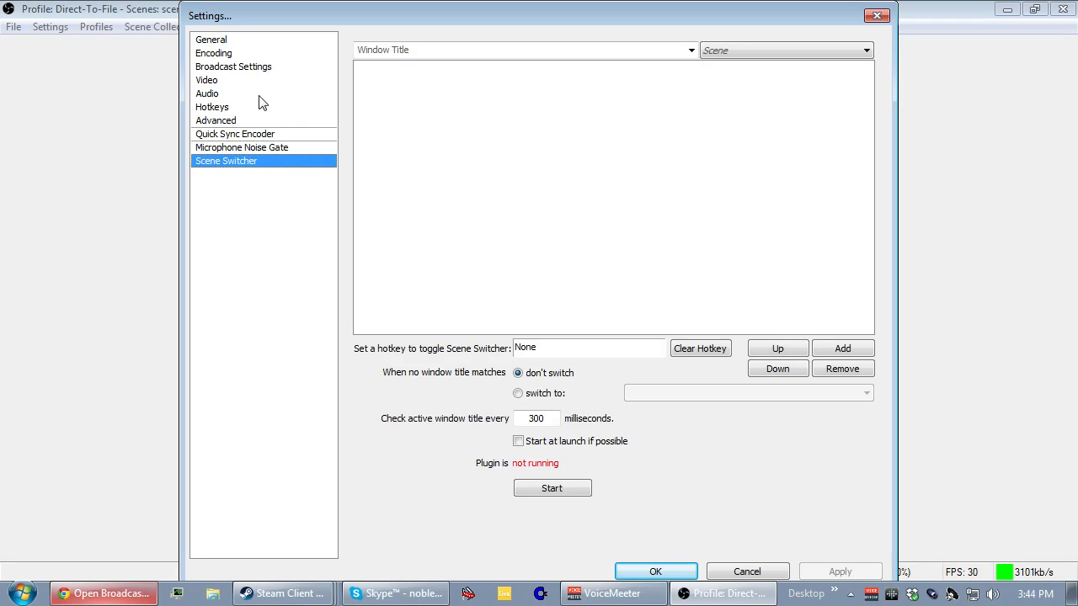
click(258, 41)
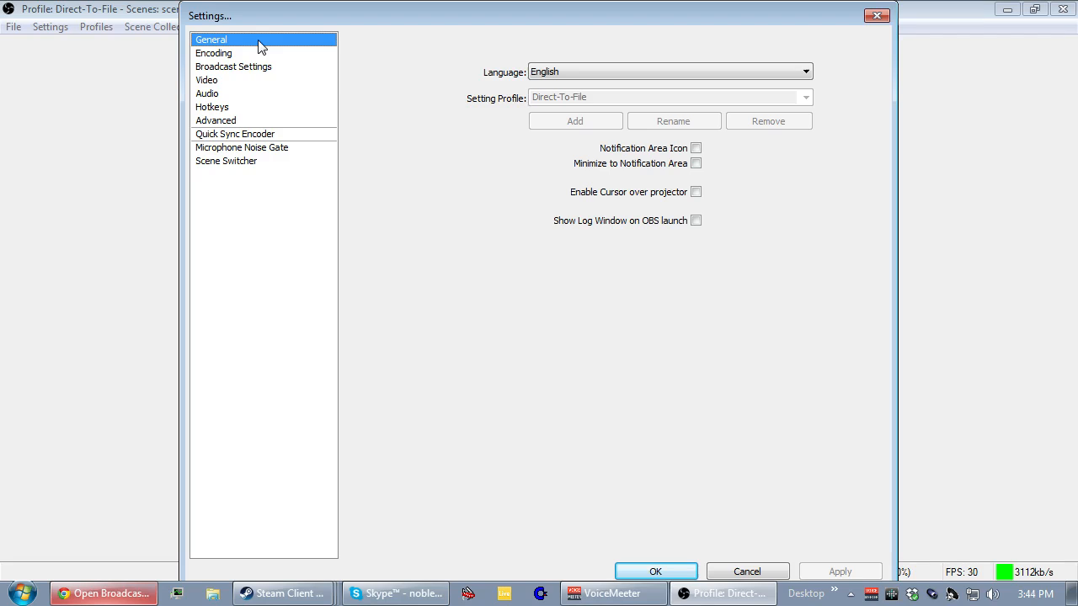
click(745, 572)
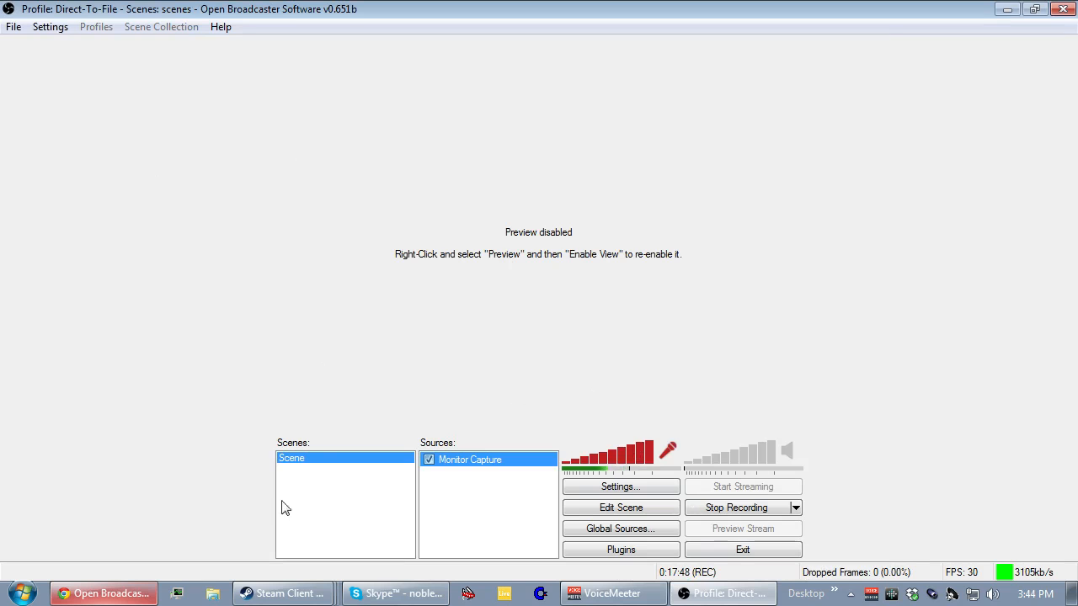
click(125, 598)
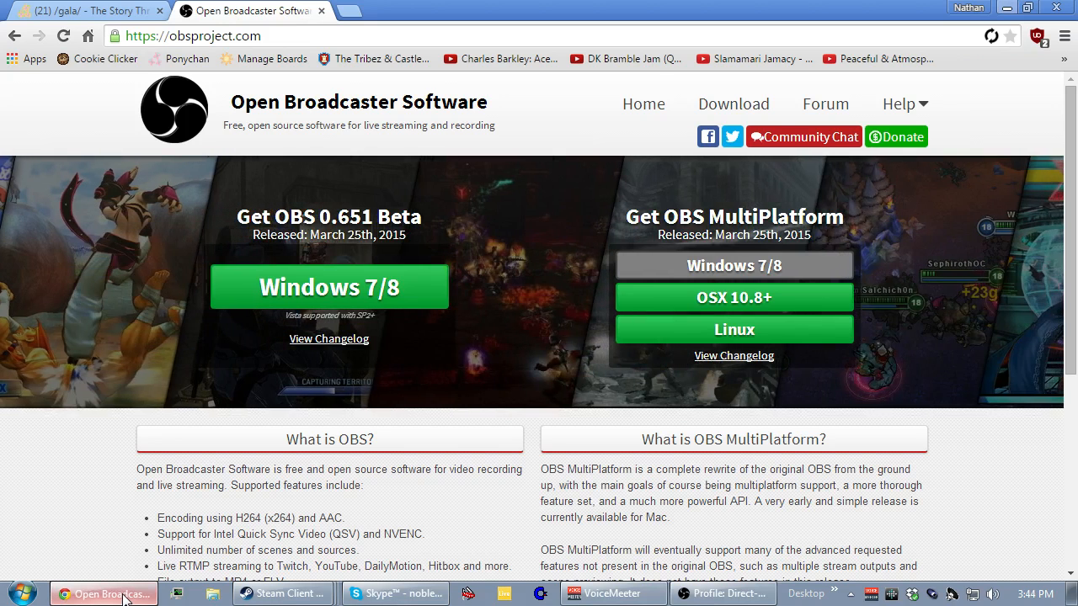
click(124, 598)
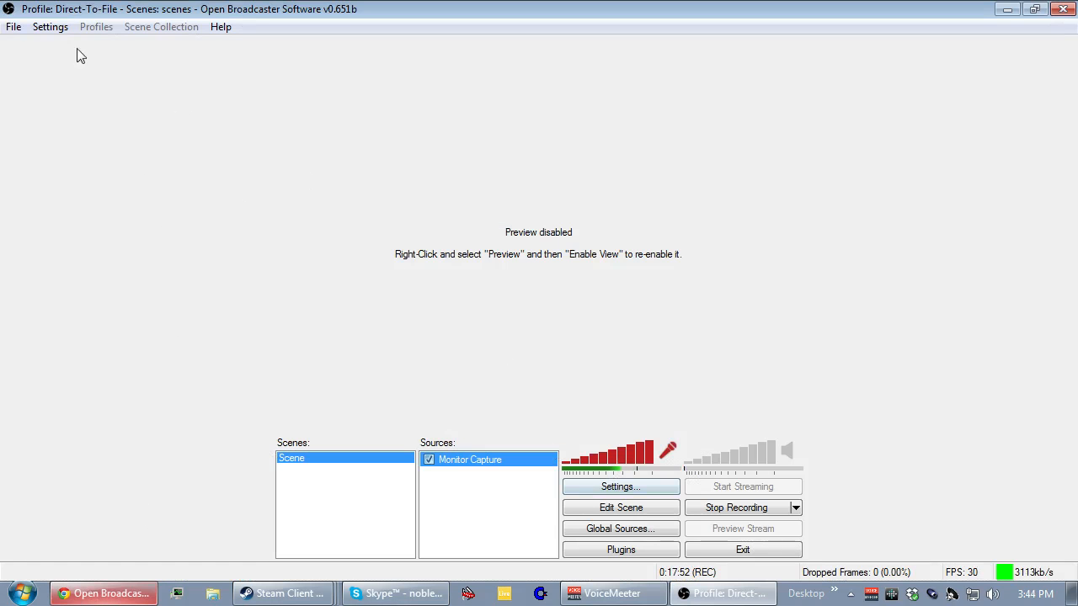
click(50, 28)
click(48, 28)
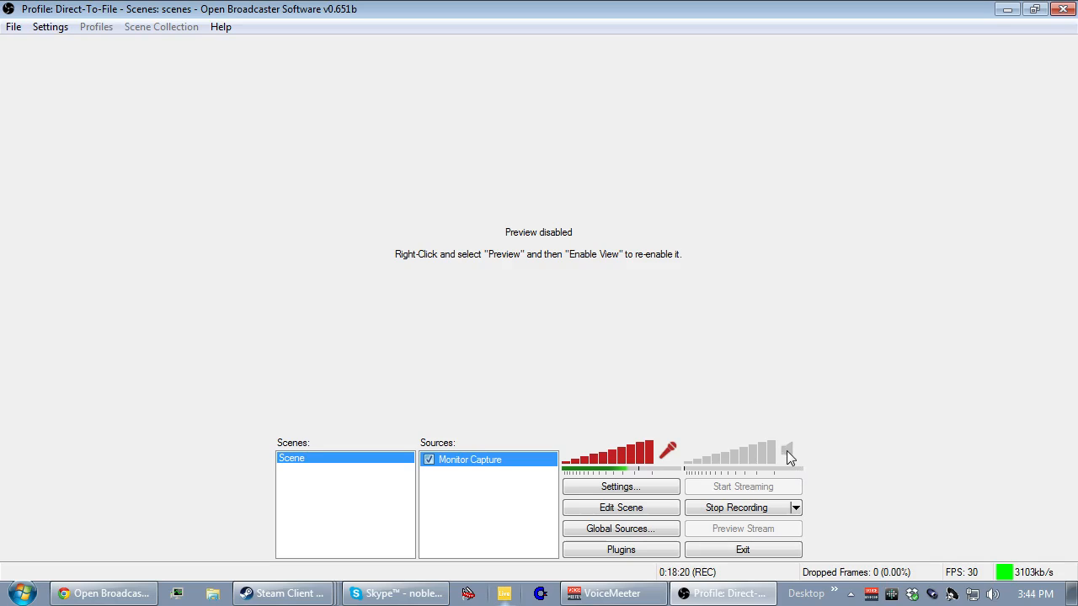
Try out the microphone volume and mute controls, and toggle the desktop audio on and off.
click(644, 458)
mouse_move(644, 457)
mouse_down()
mouse_move(563, 463)
mouse_move(633, 461)
mouse_up()
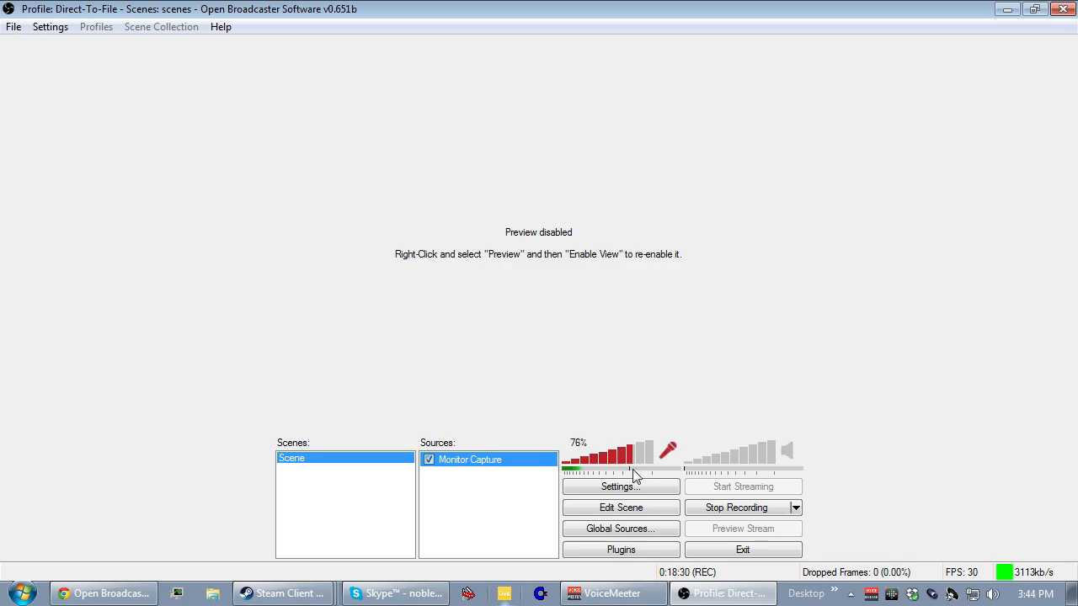
click(669, 452)
click(672, 449)
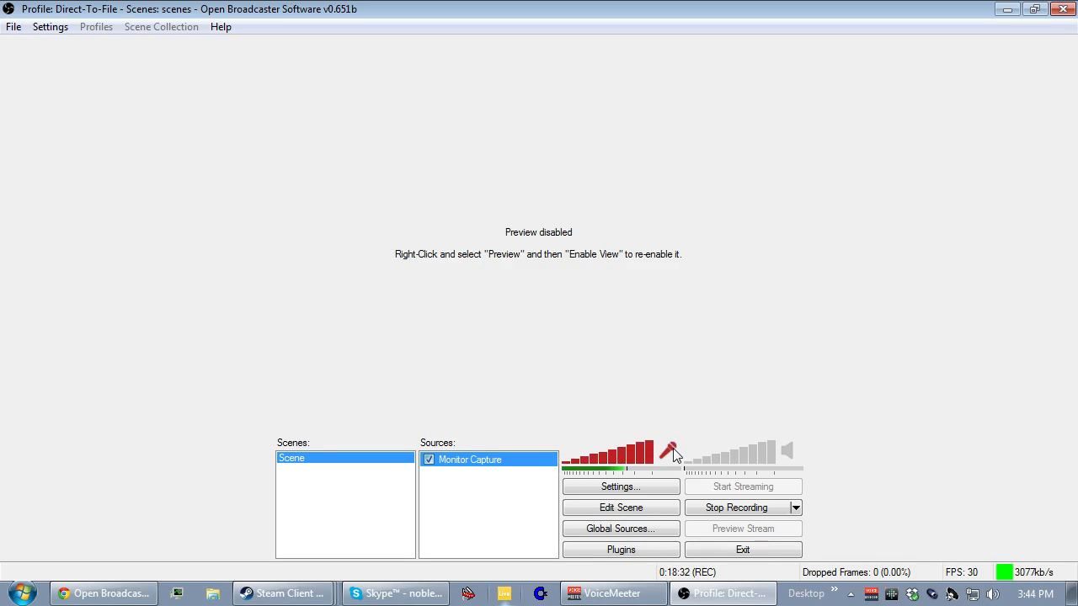
click(789, 452)
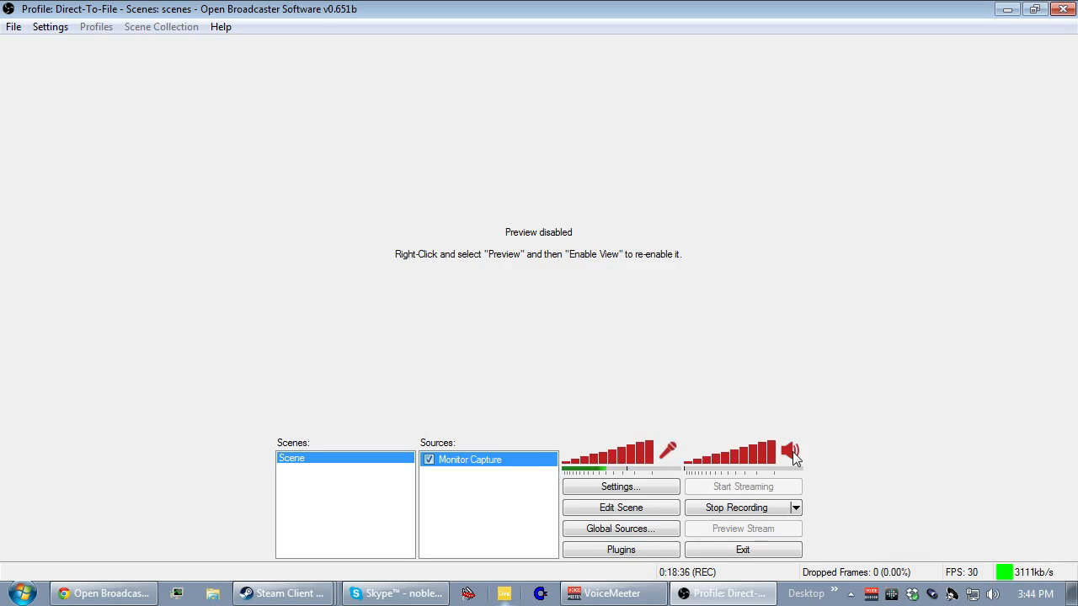
click(792, 453)
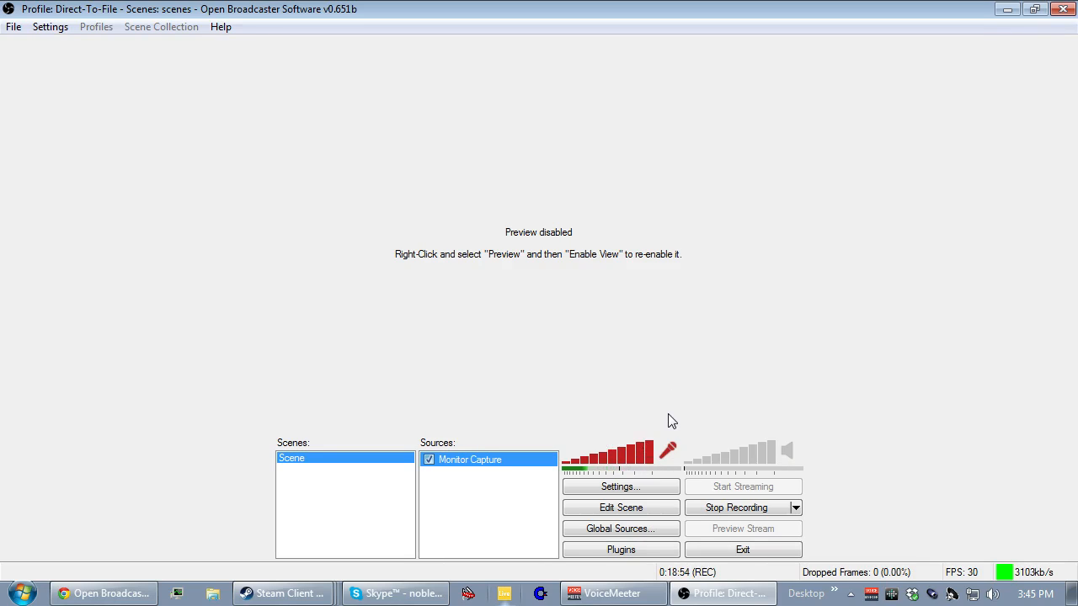
Add a new scene named Scene 2 to the scene list.
right_click(293, 478)
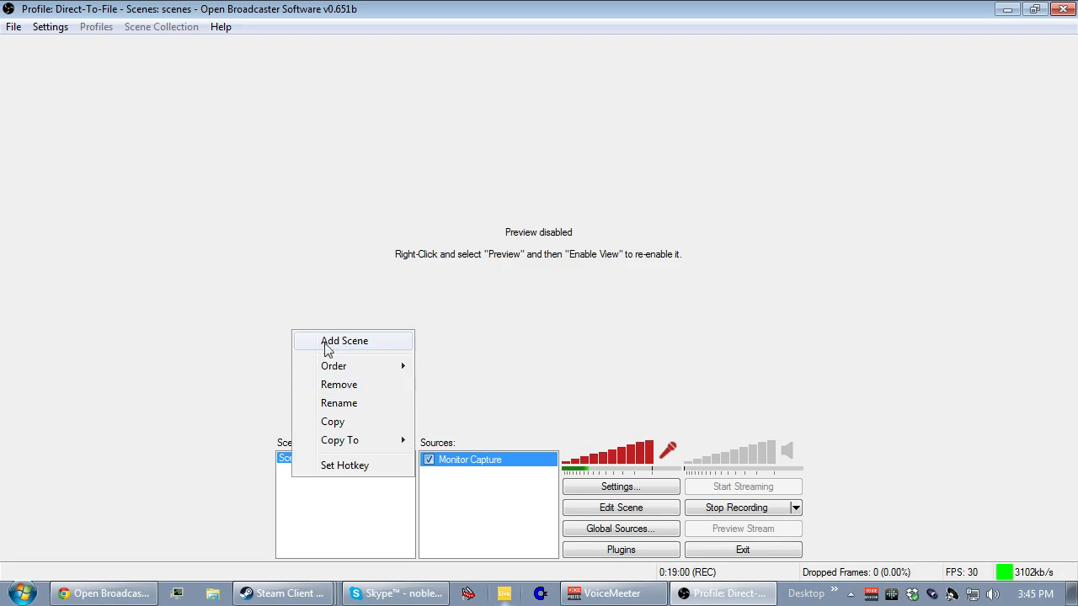
right_click(309, 502)
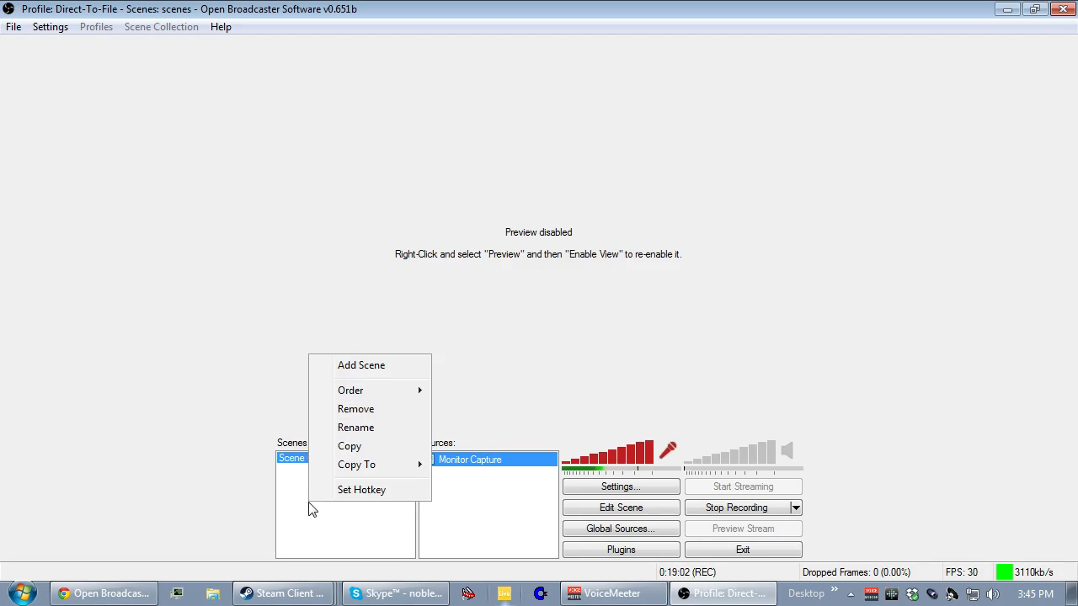
click(361, 368)
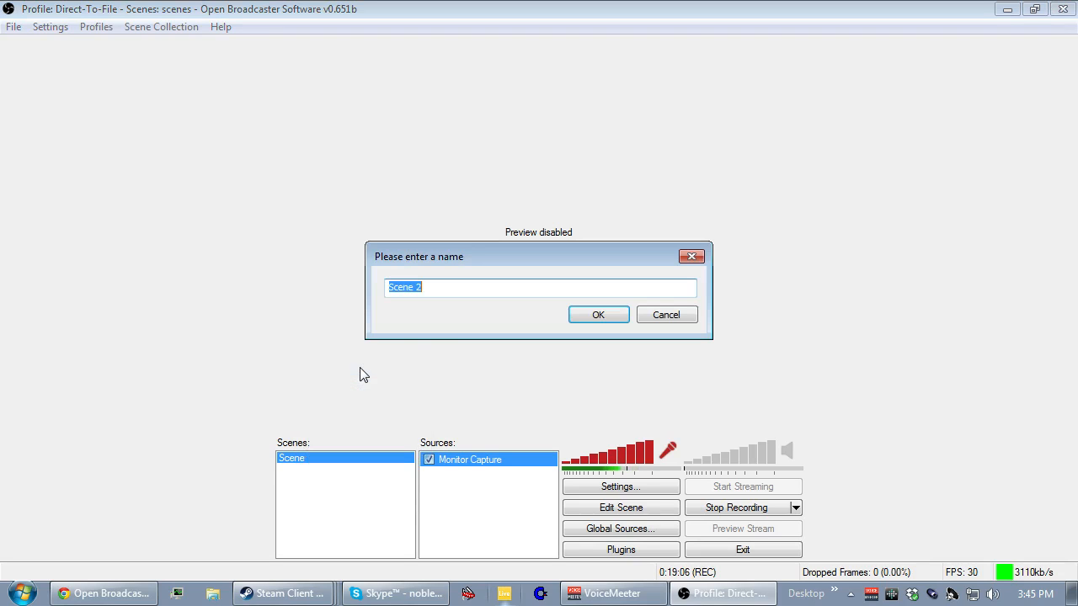
click(592, 318)
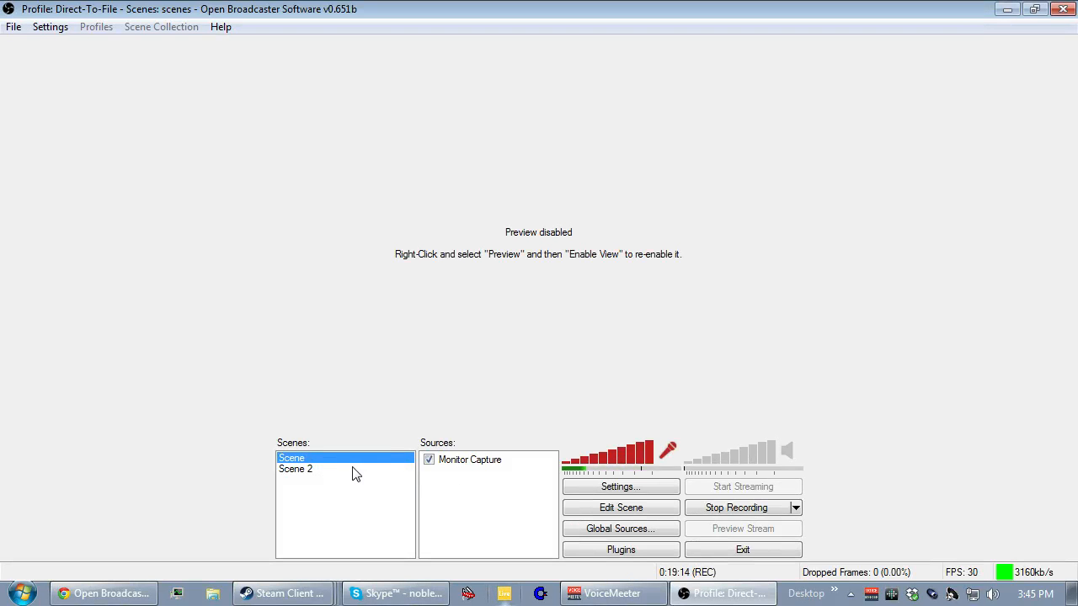
click(321, 470)
Enable the preview view for the first scene.
right_click(543, 283)
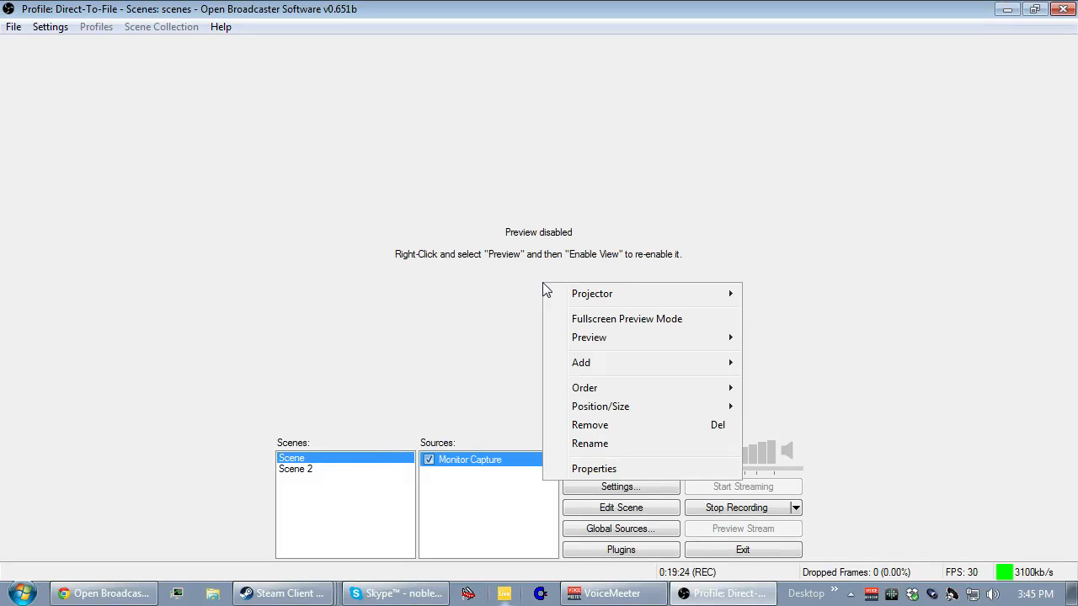
mouse_move(621, 342)
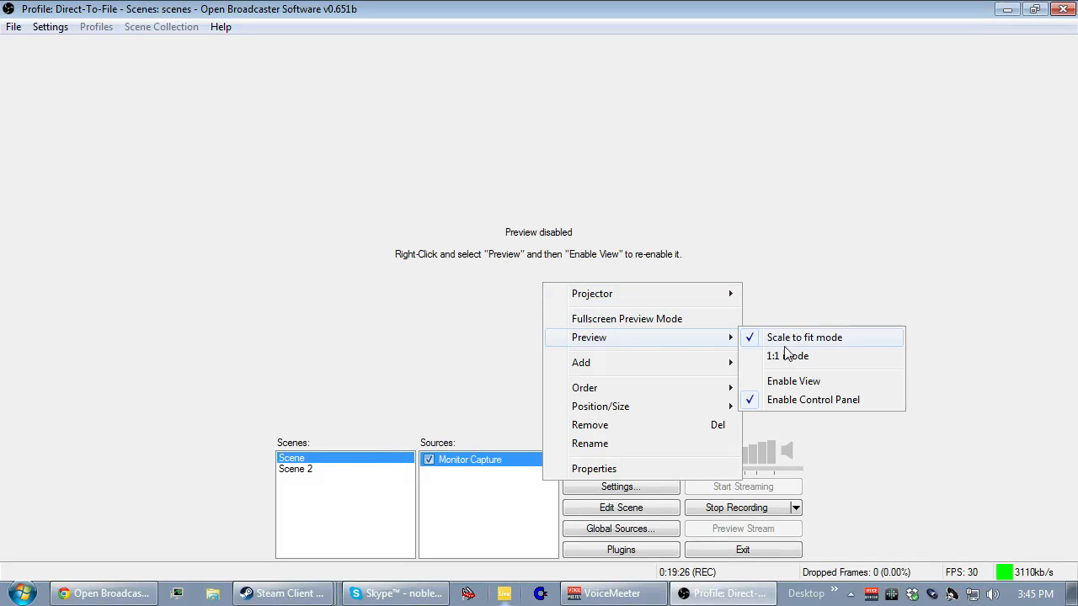
click(801, 383)
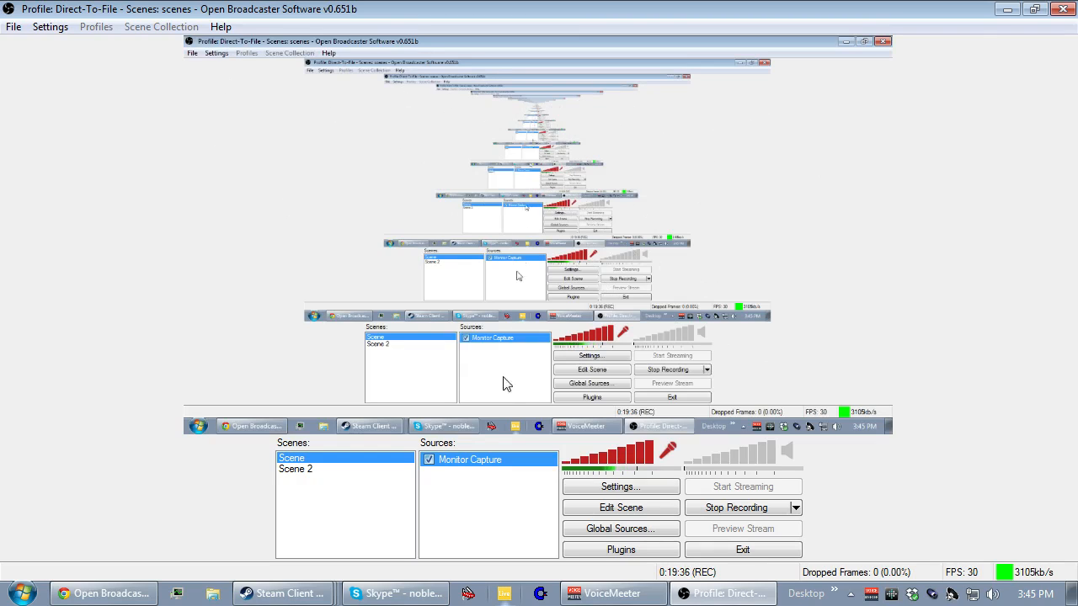
Open the options for a new source named Window Capture in the first scene.
right_click(466, 466)
click(463, 510)
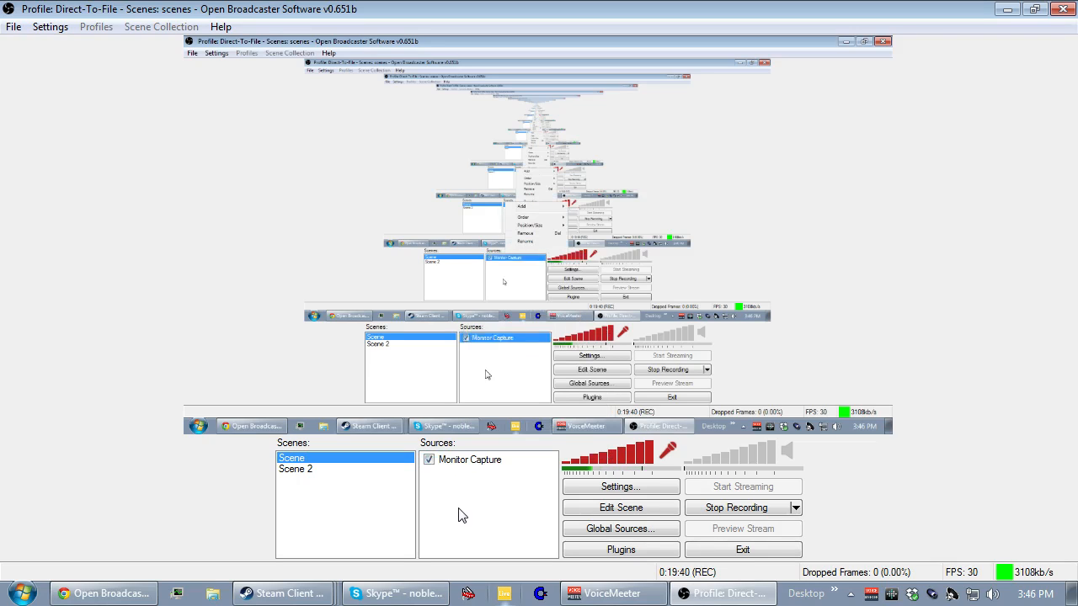
right_click(452, 491)
mouse_move(478, 510)
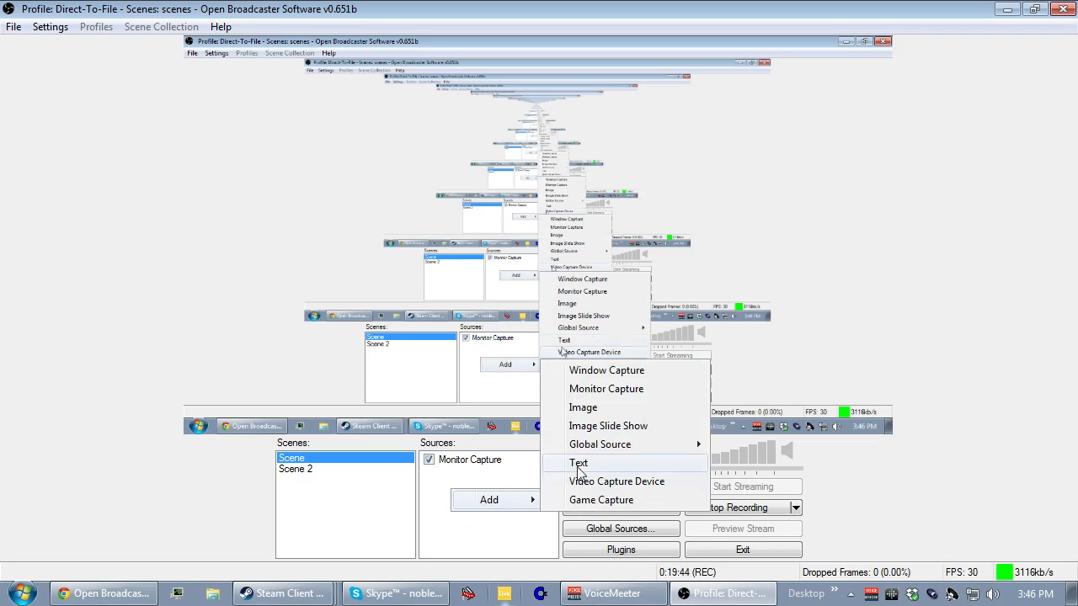
click(596, 376)
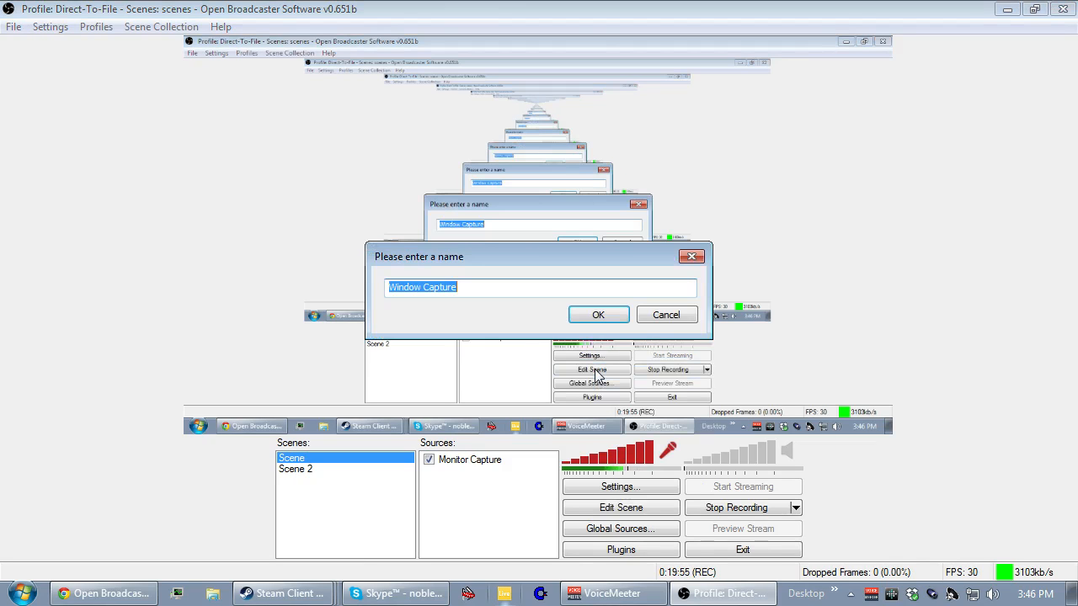
click(594, 319)
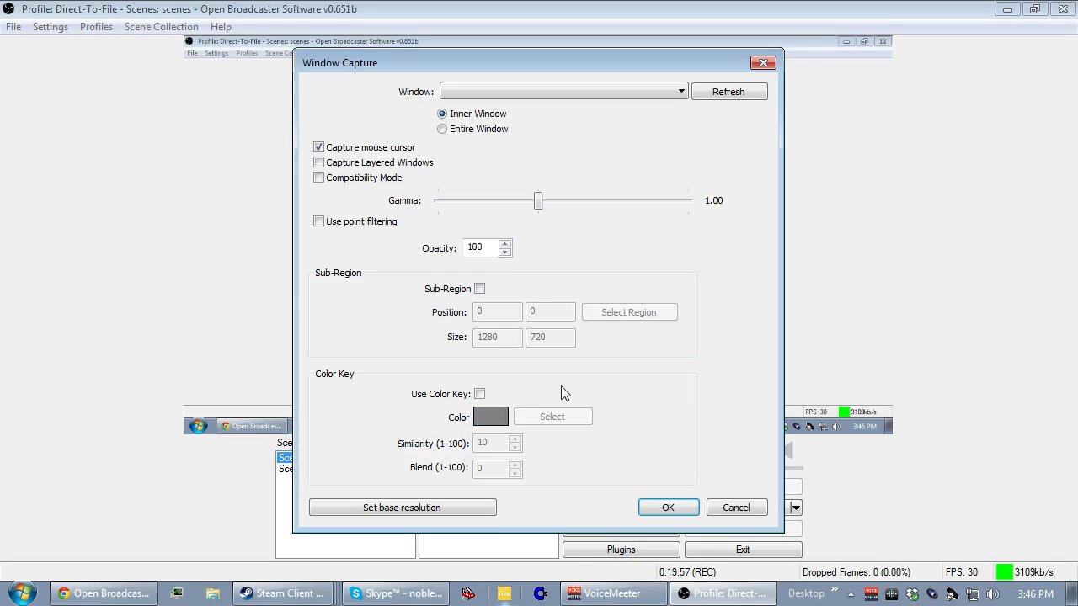
Refresh and examine the list of windows available for the Window Capture source, and cancel the new source.
click(461, 92)
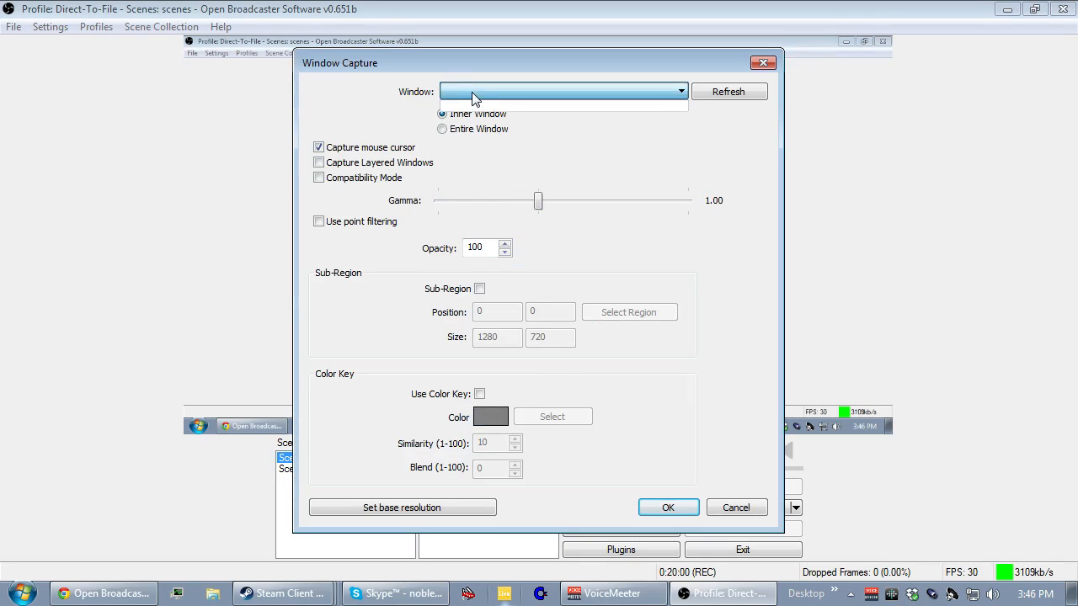
click(473, 93)
click(507, 90)
click(731, 92)
click(624, 88)
click(624, 87)
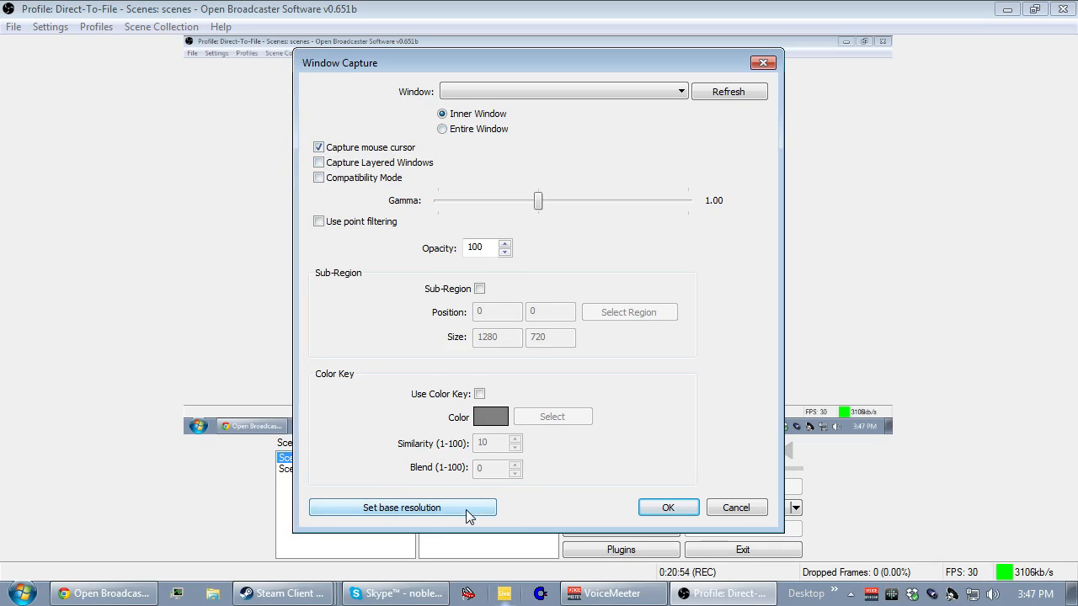
click(737, 509)
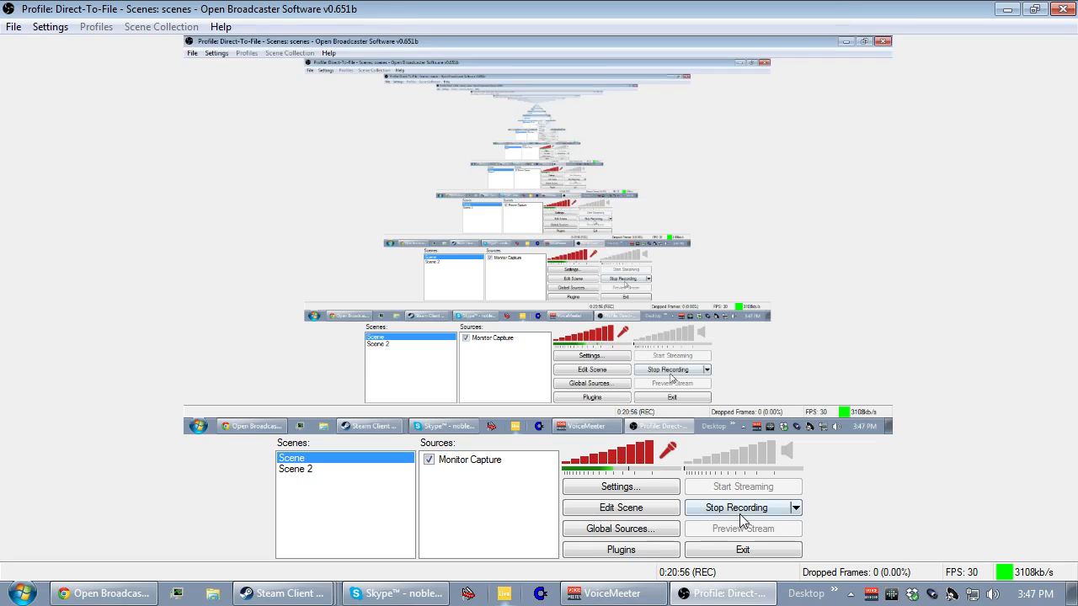
Examine the properties of the Monitor Capture source and close them without changes.
right_click(471, 462)
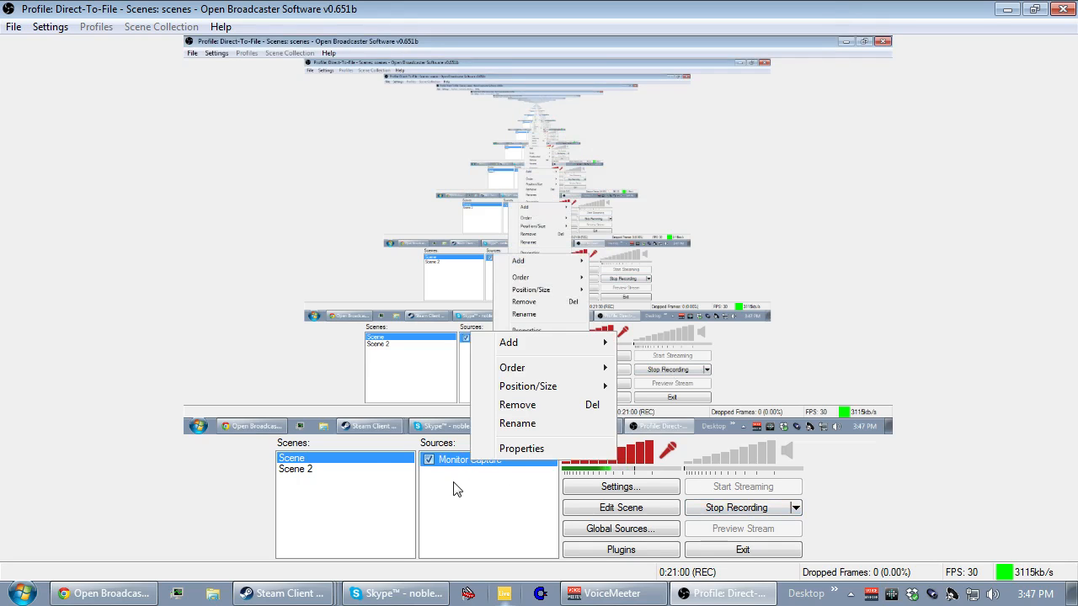
click(513, 449)
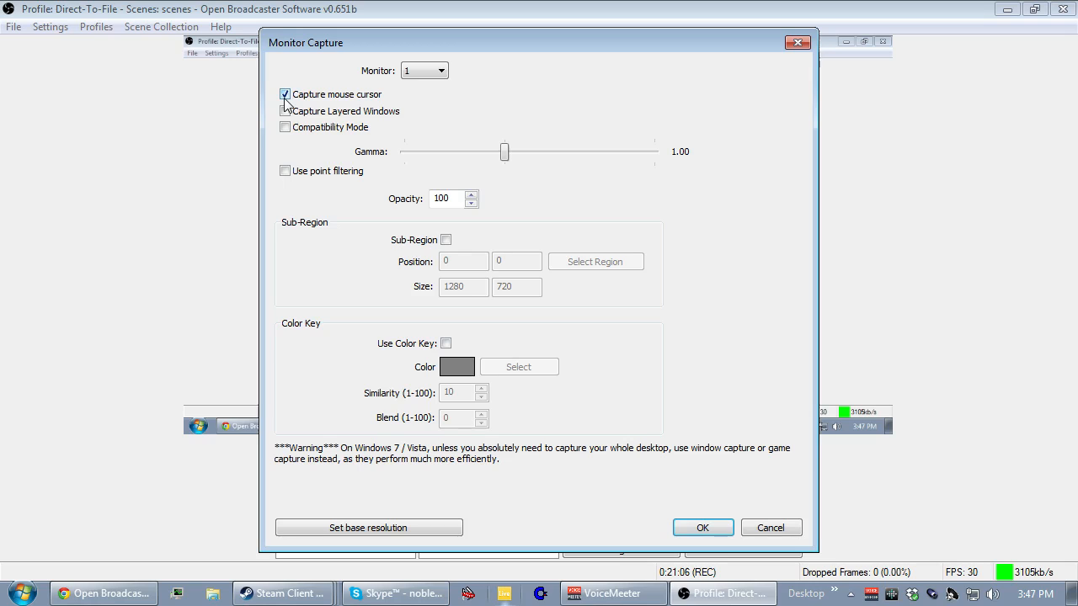
click(770, 528)
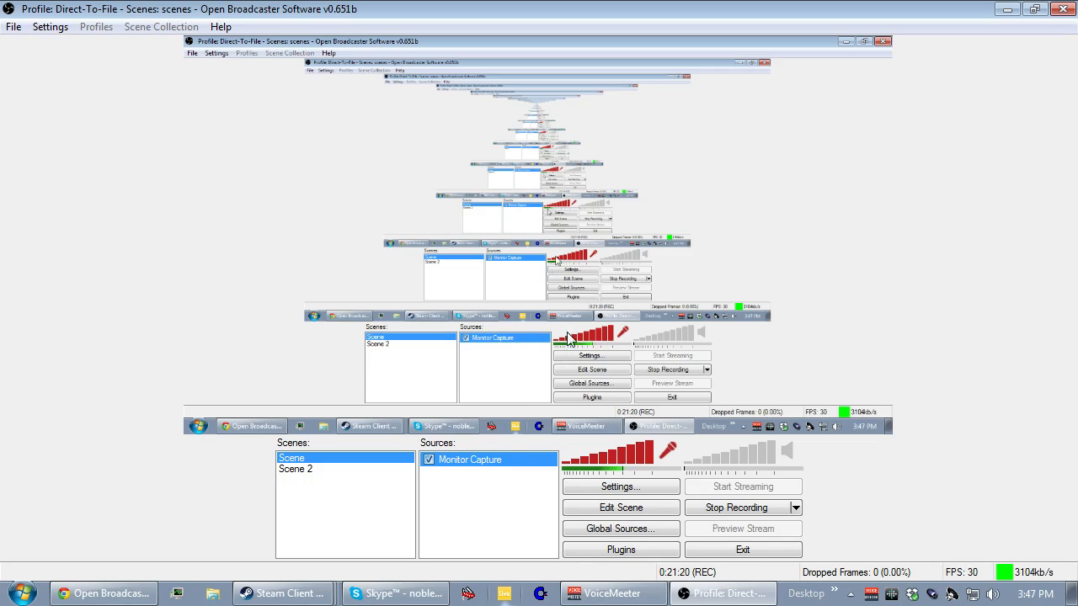
Add a new text source named Text to the first scene.
right_click(469, 469)
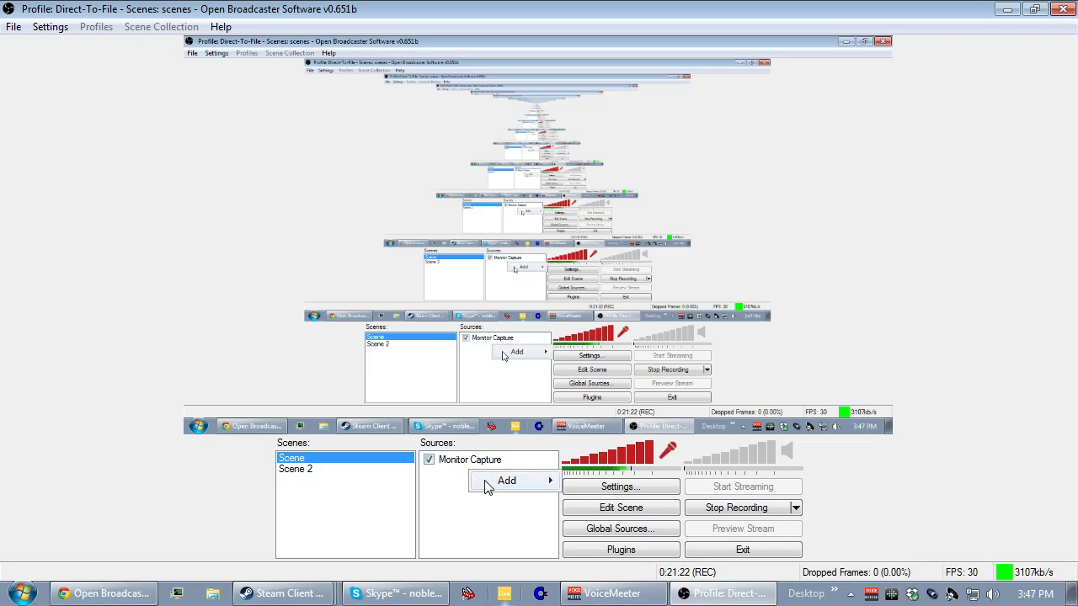
mouse_move(505, 481)
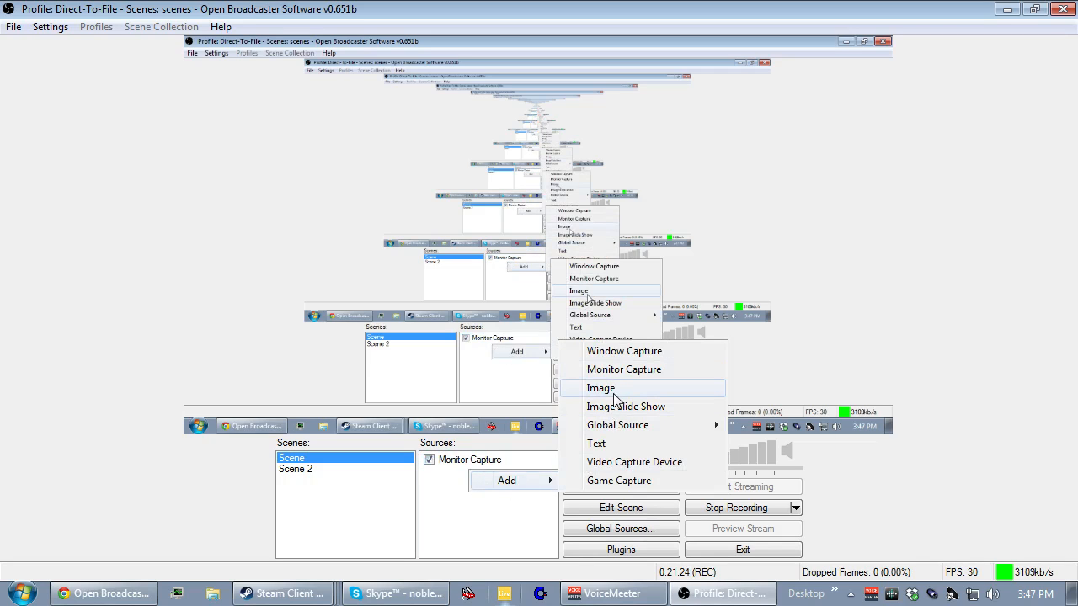
click(620, 447)
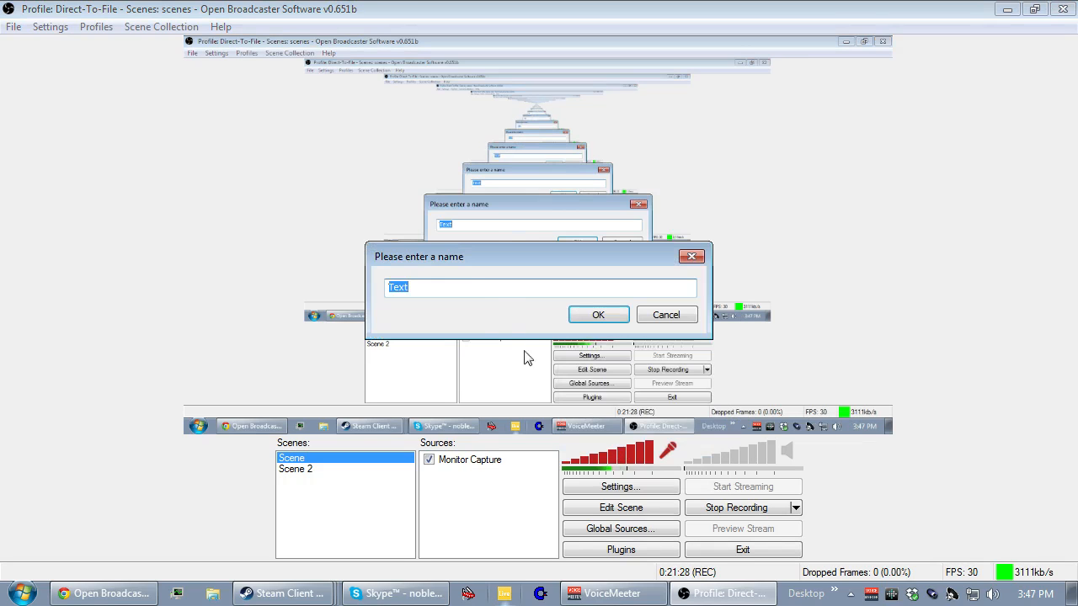
click(581, 316)
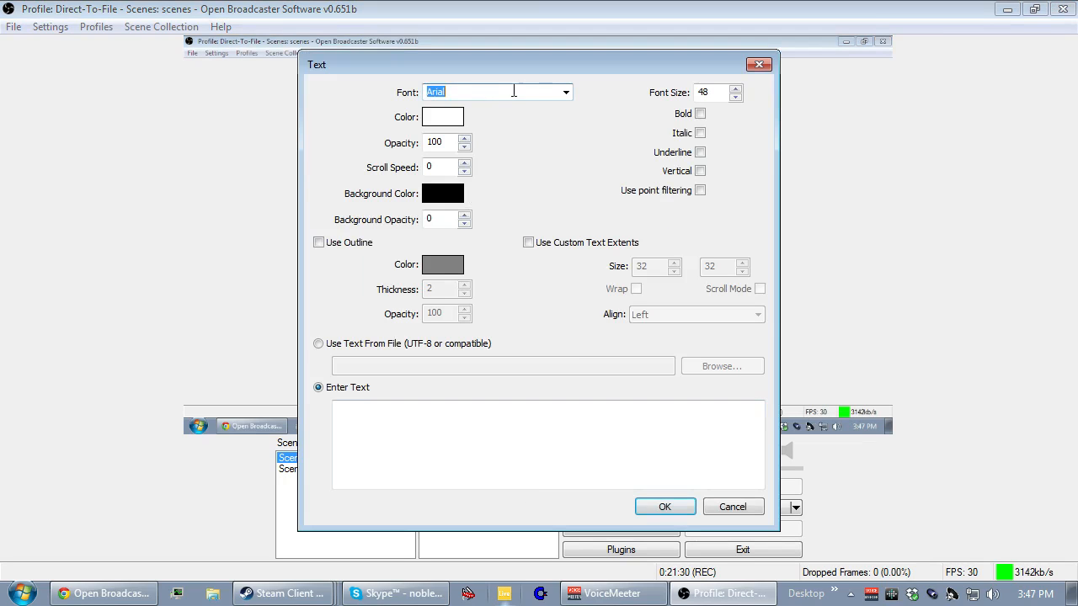
Set the text source's font to Arial Black and its color to pure blue (0, 0, 255).
click(567, 93)
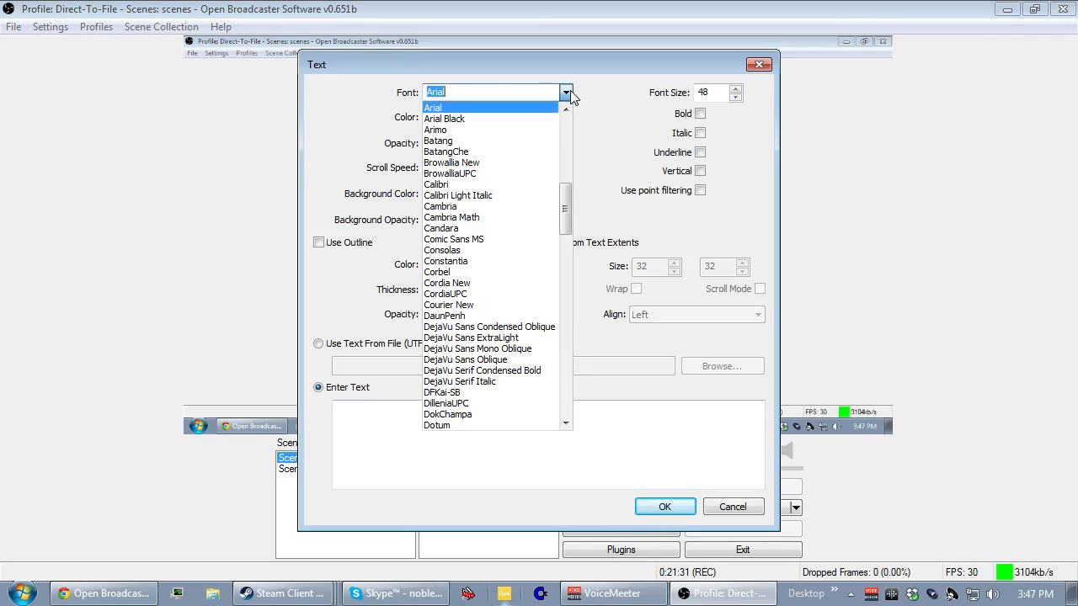
click(517, 118)
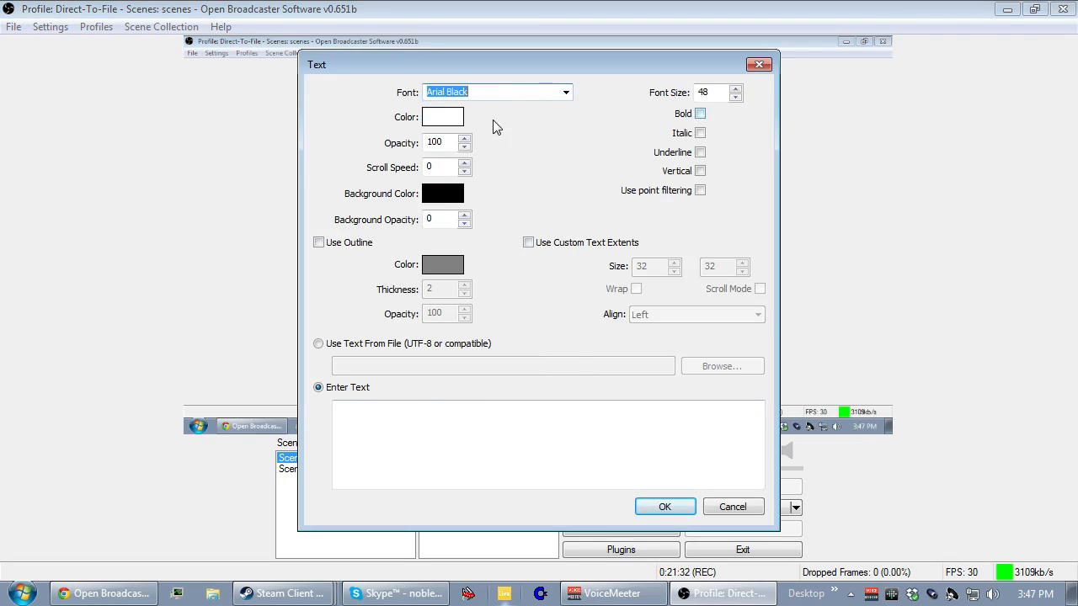
click(445, 120)
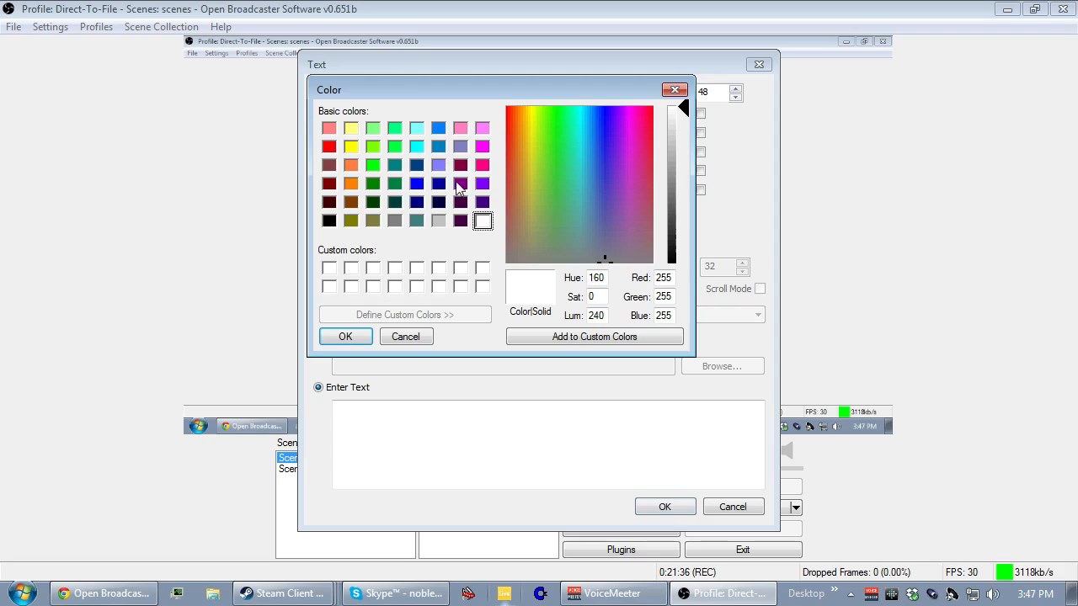
click(417, 184)
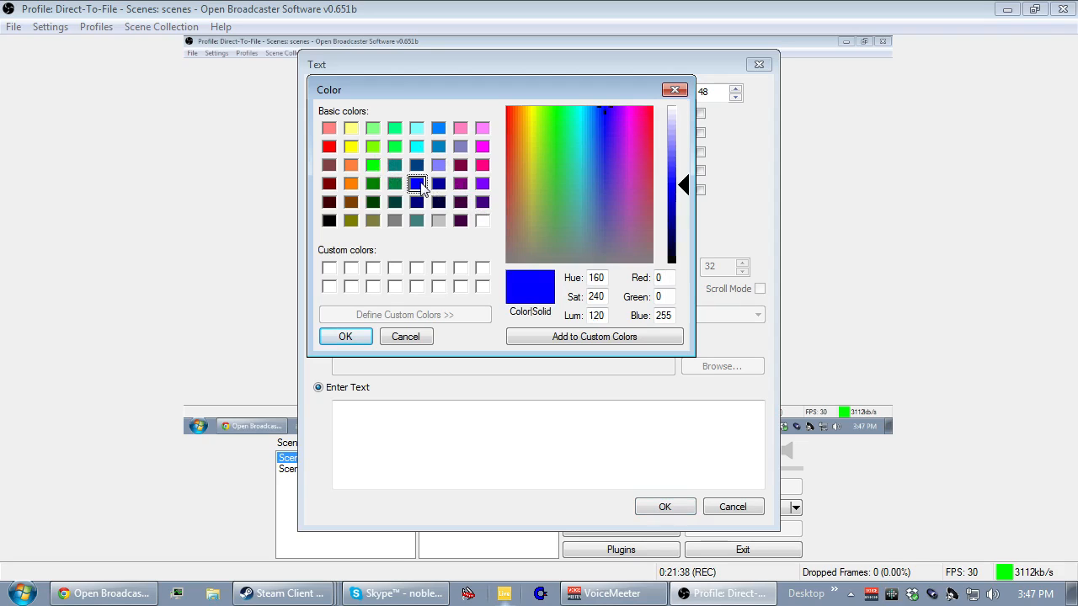
click(358, 336)
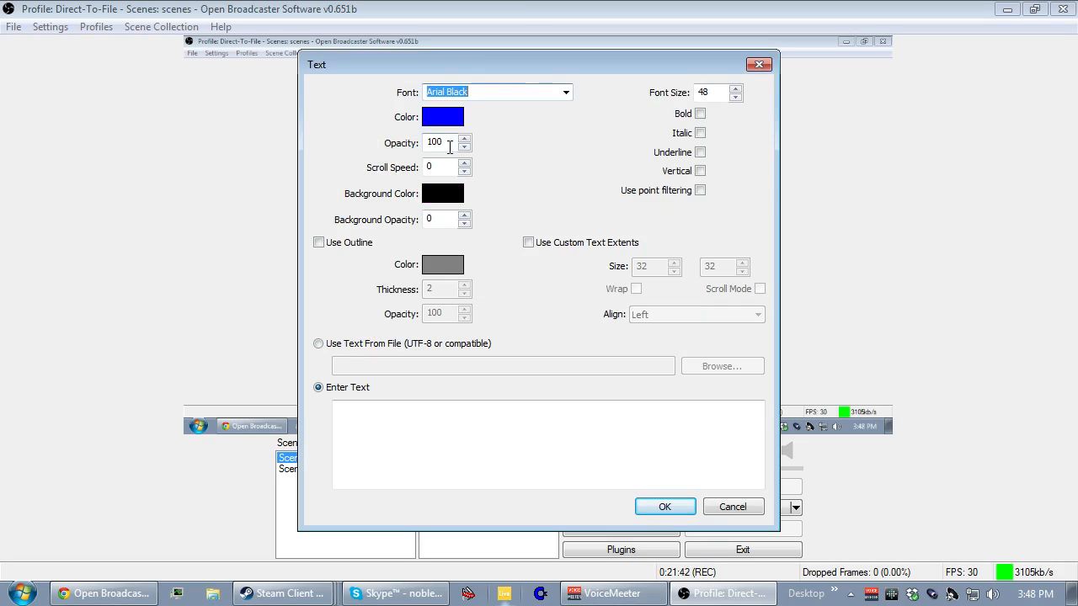
Lower the text source's opacity to 90, keeping the font size at 48.
click(464, 147)
click(464, 147)
click(464, 147)
click(464, 147)
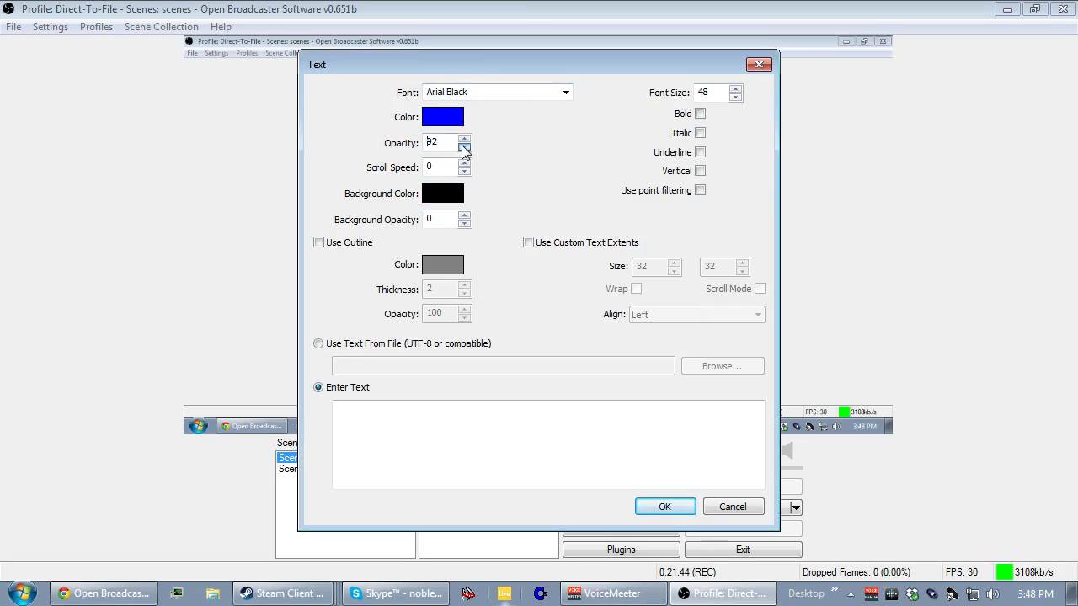
click(538, 407)
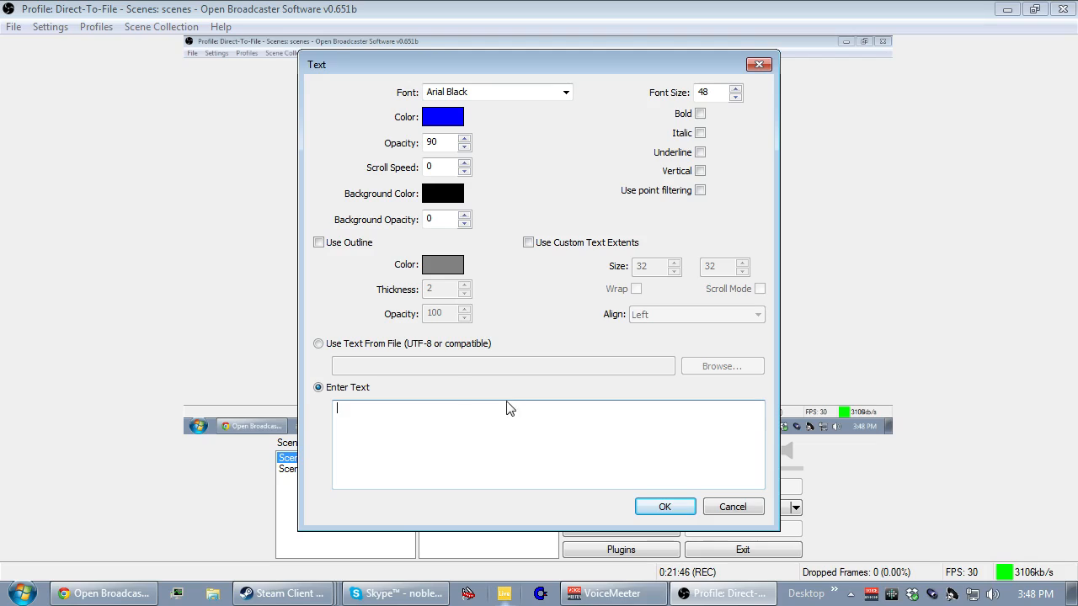
click(735, 89)
click(735, 97)
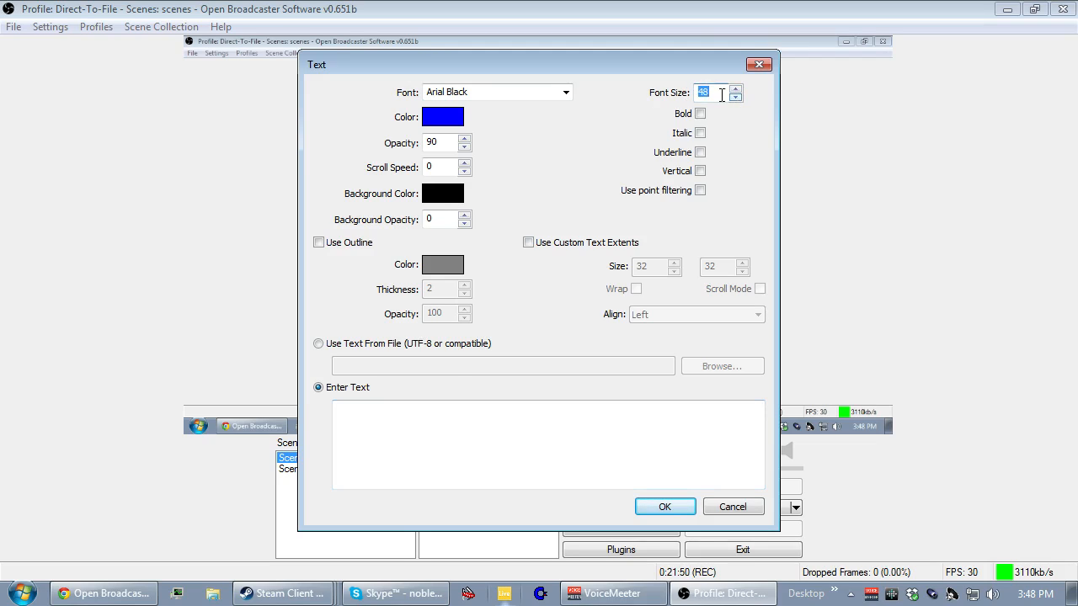
click(720, 94)
Enter "Hello World!" as the displayed text and save the text source.
click(435, 441)
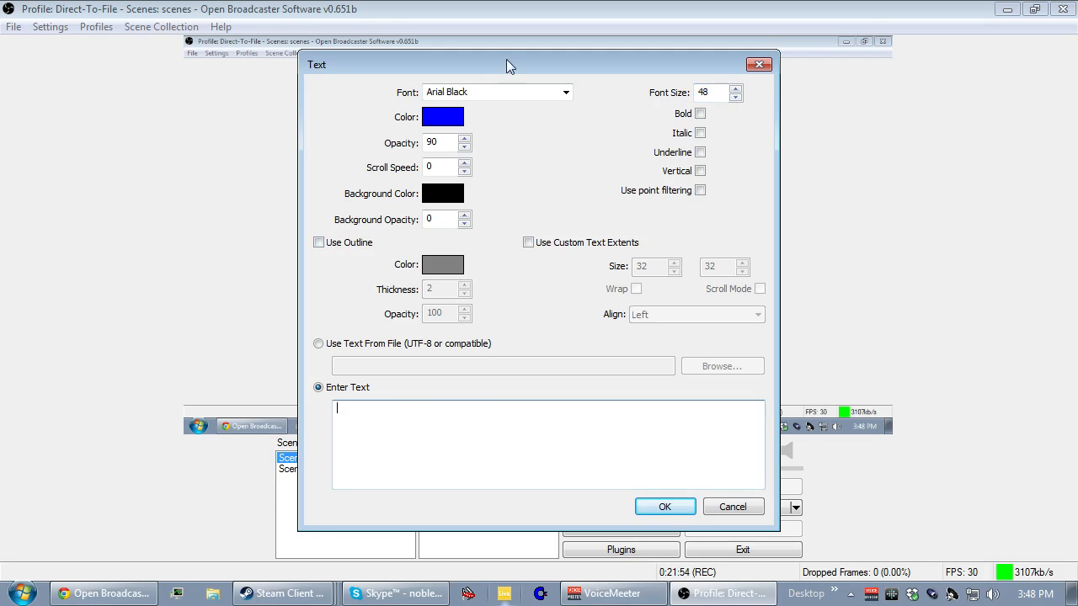
drag(509, 66, 798, 72)
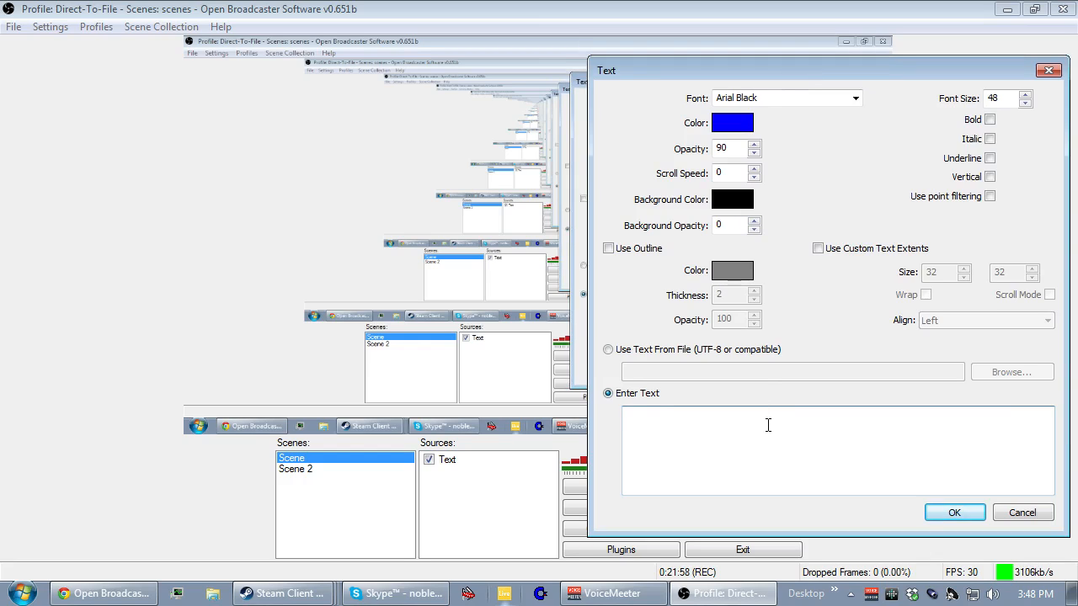
text(Hello World!)
click(960, 508)
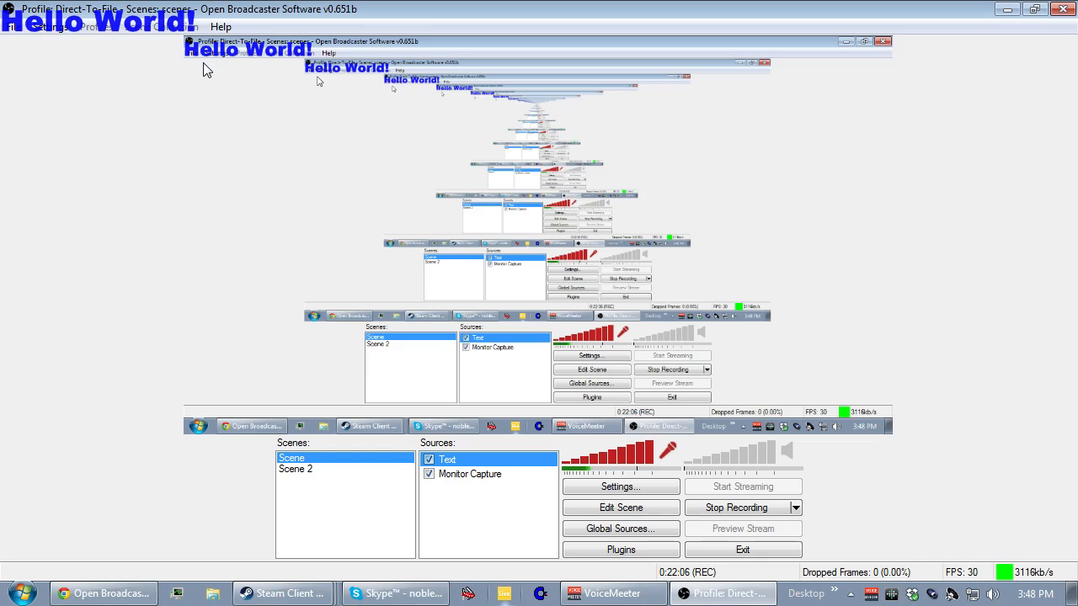
Center the Text source in the preview, both horizontally and vertically.
click(454, 476)
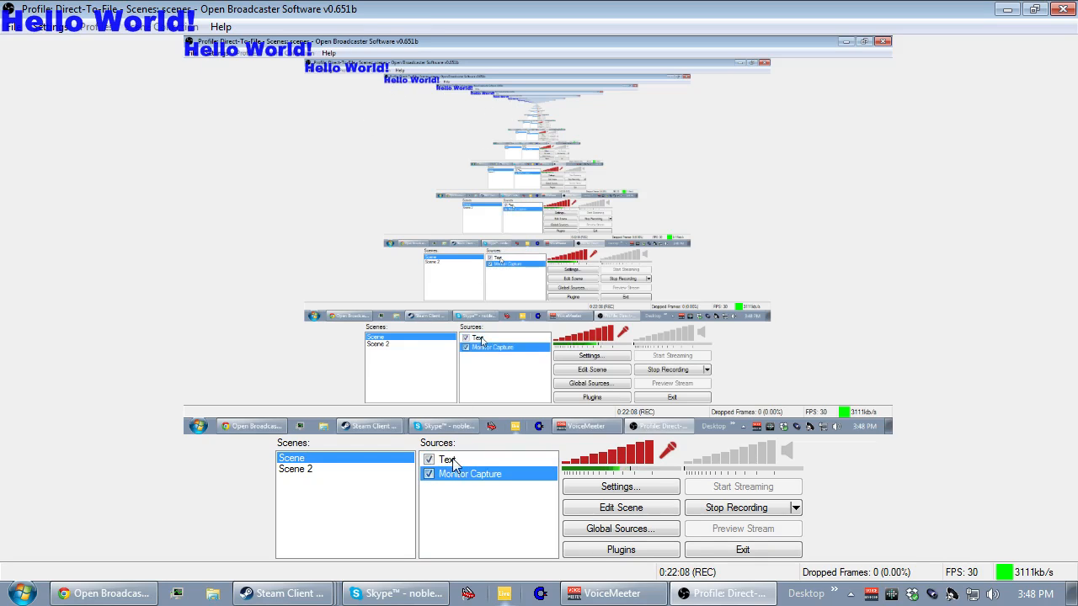
click(456, 460)
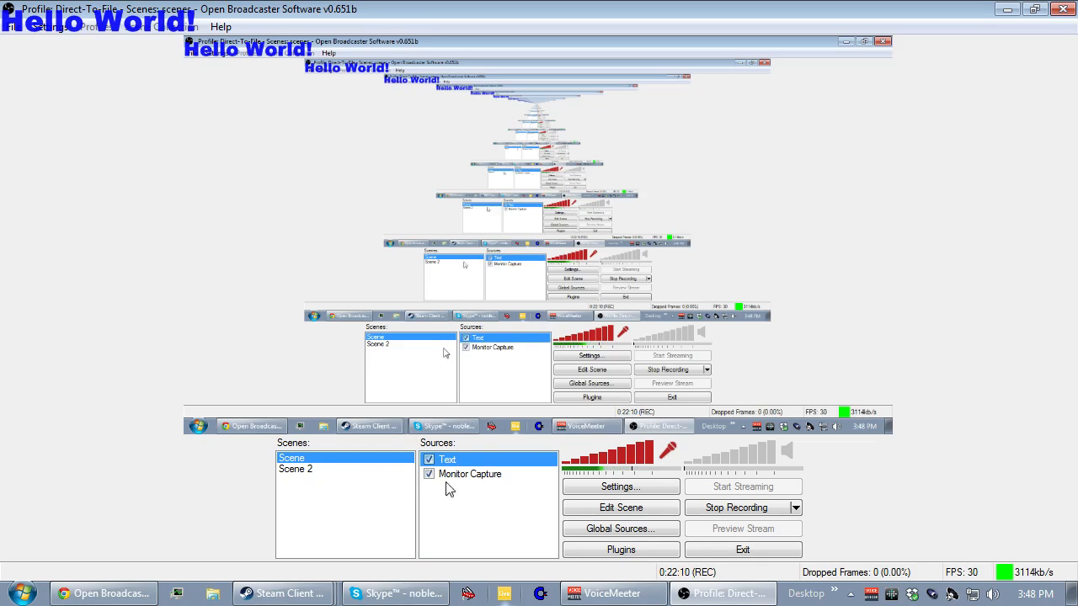
right_click(252, 54)
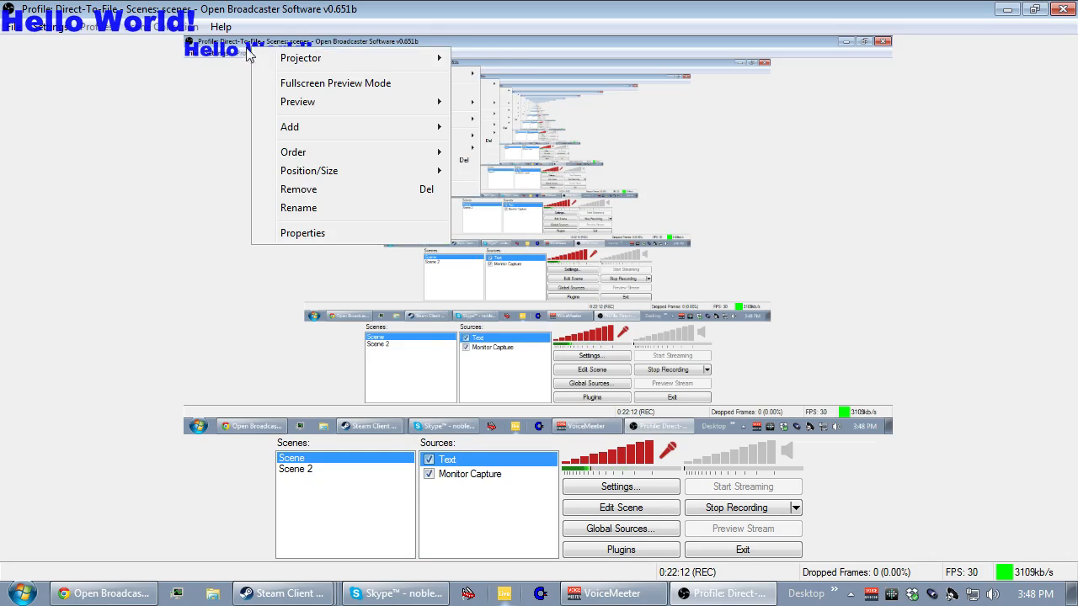
click(217, 135)
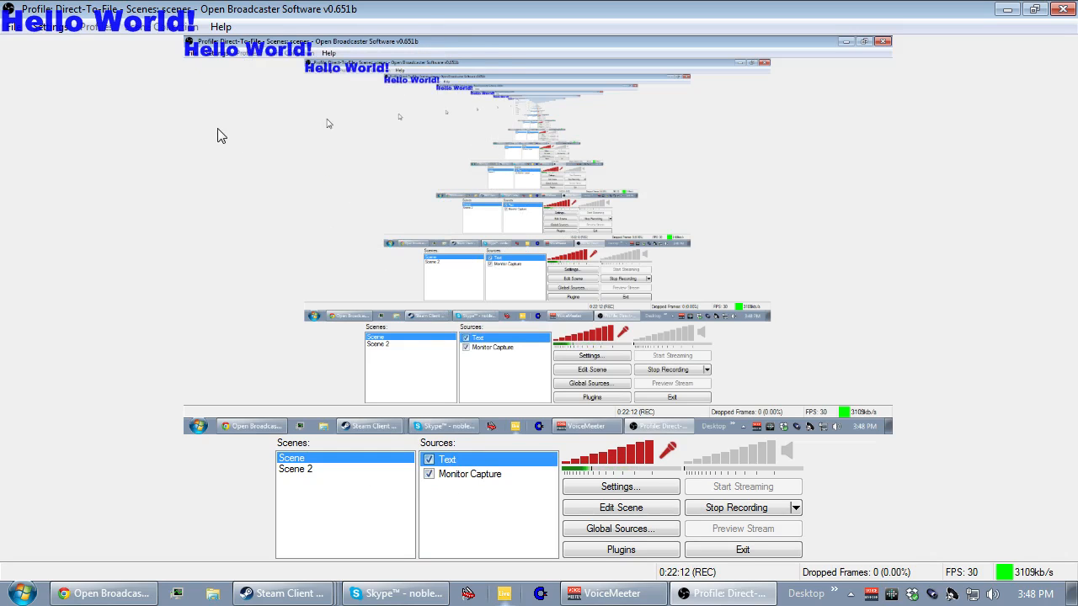
right_click(454, 463)
mouse_move(501, 385)
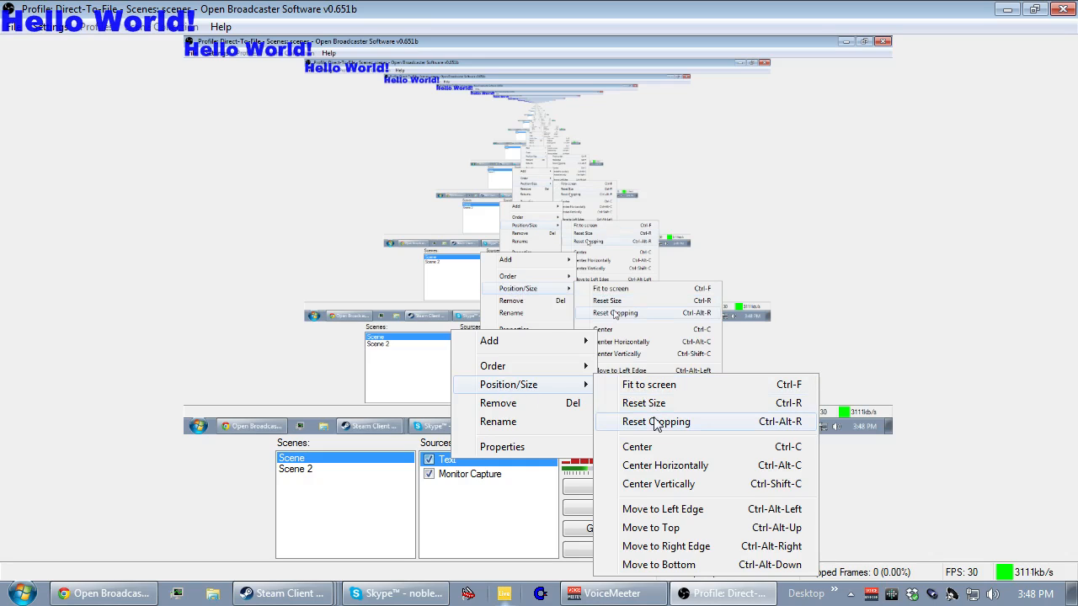
click(631, 447)
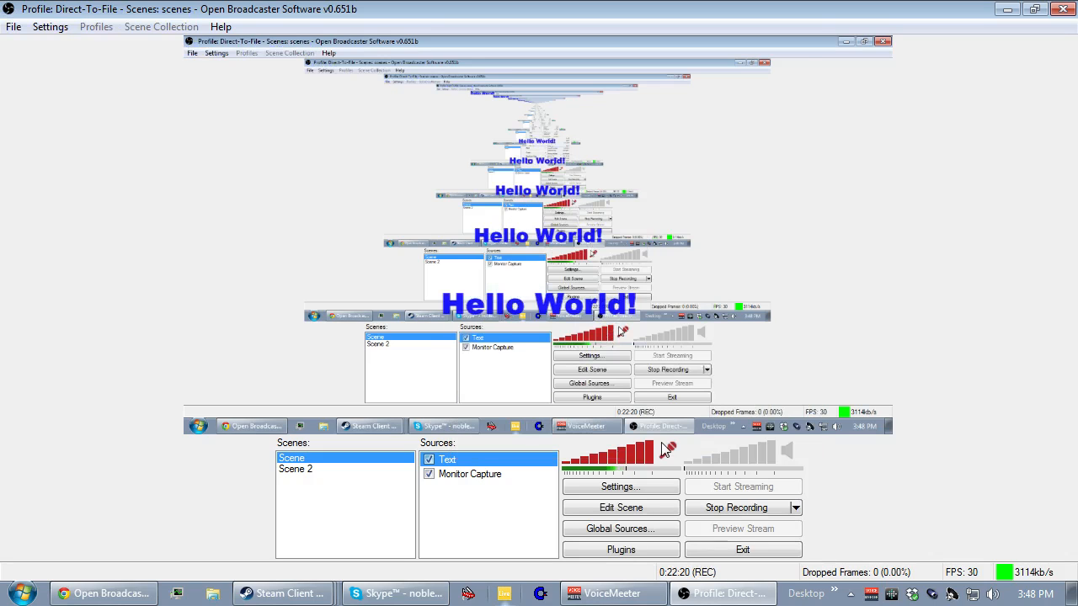
Fit the Text source to the screen and reset it to its original size.
right_click(482, 460)
mouse_move(531, 388)
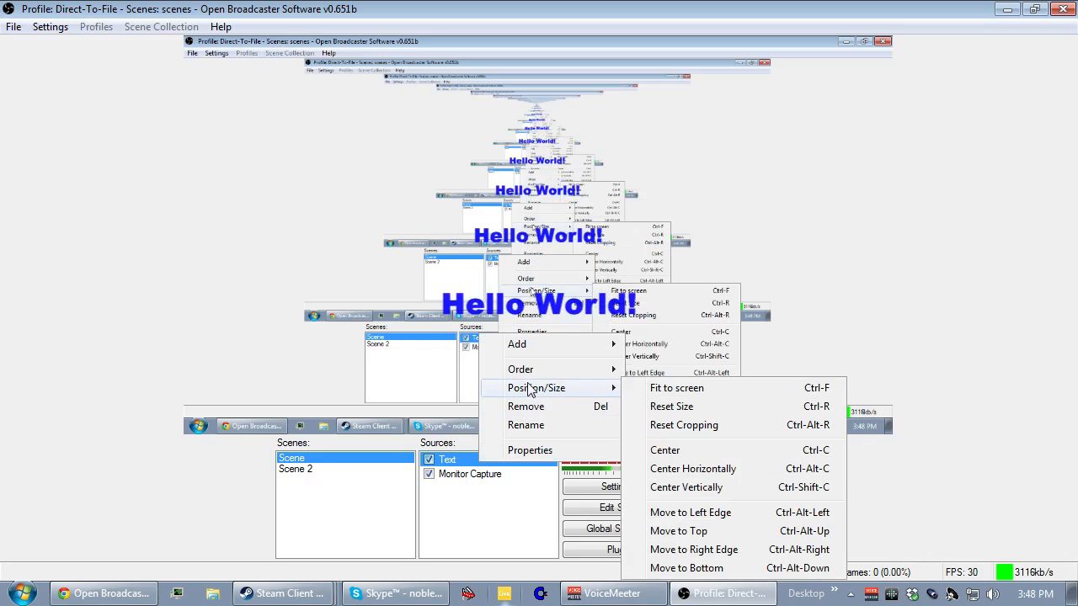
click(686, 410)
right_click(510, 454)
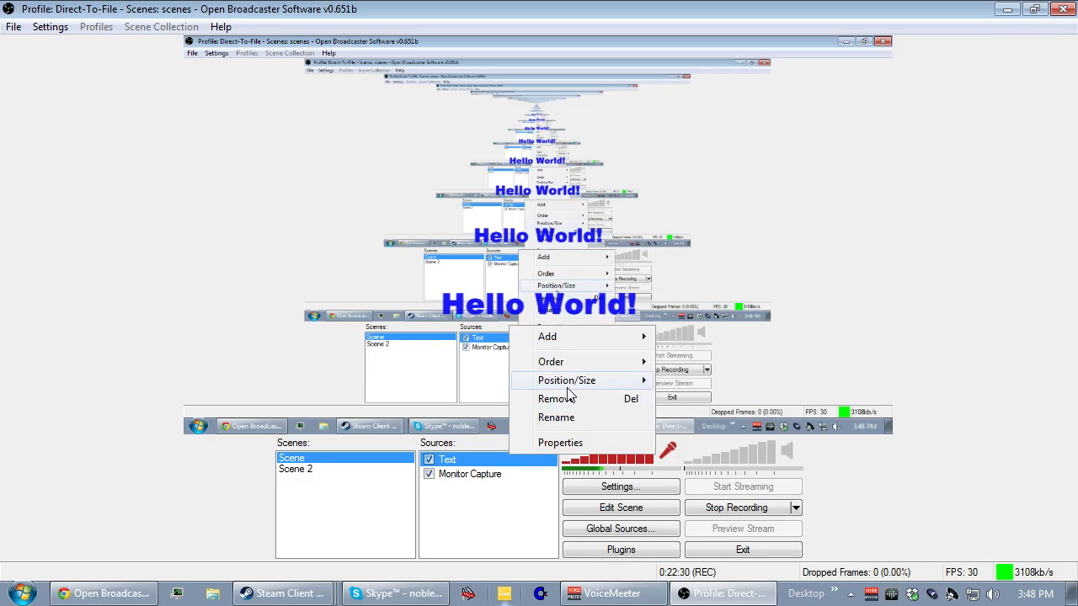
mouse_move(581, 380)
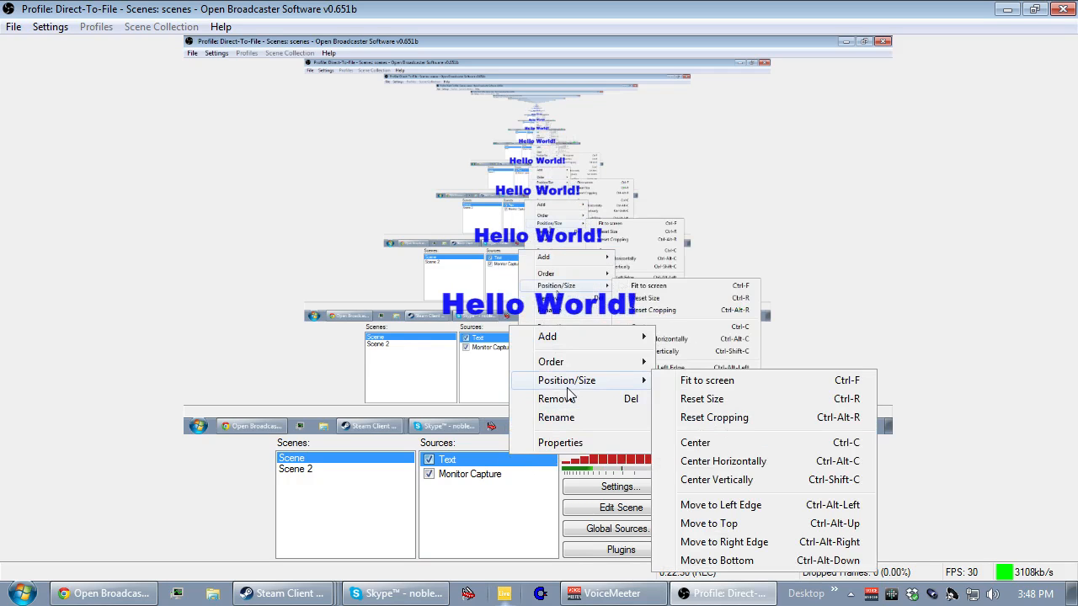
click(700, 383)
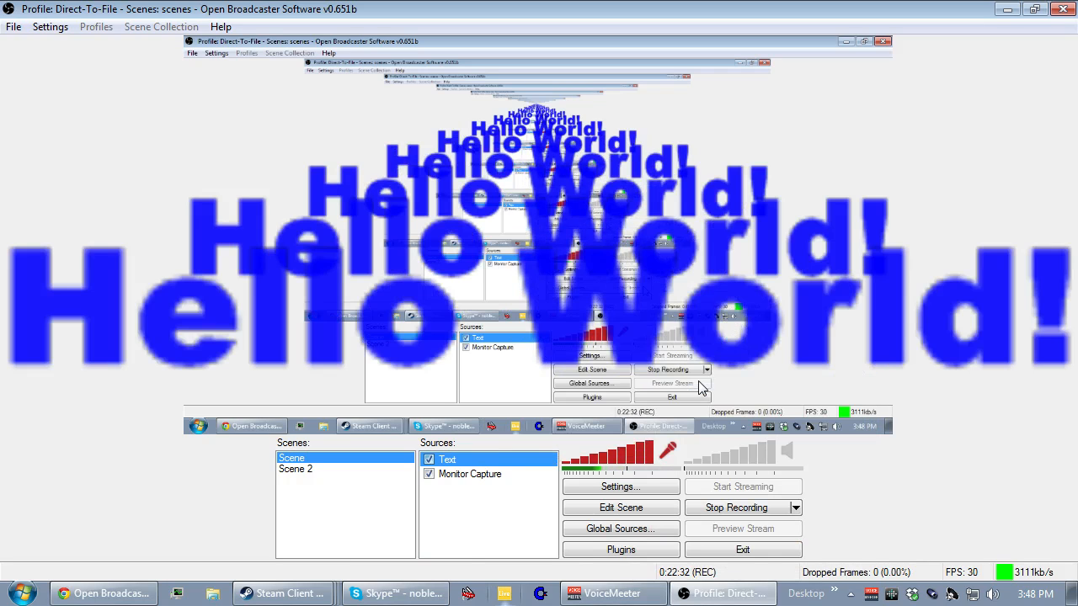
right_click(483, 458)
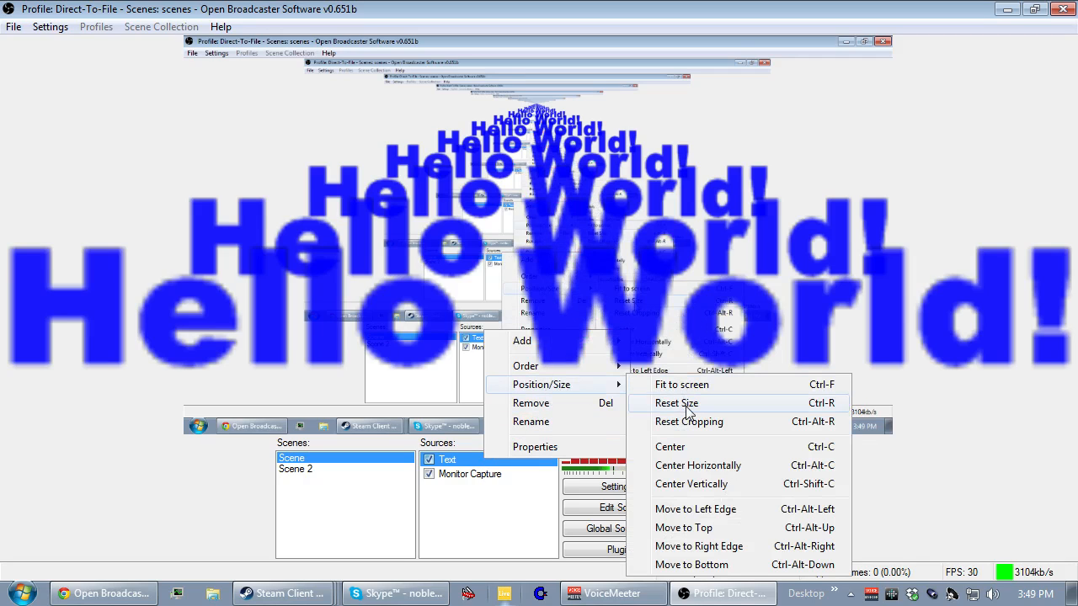
click(704, 406)
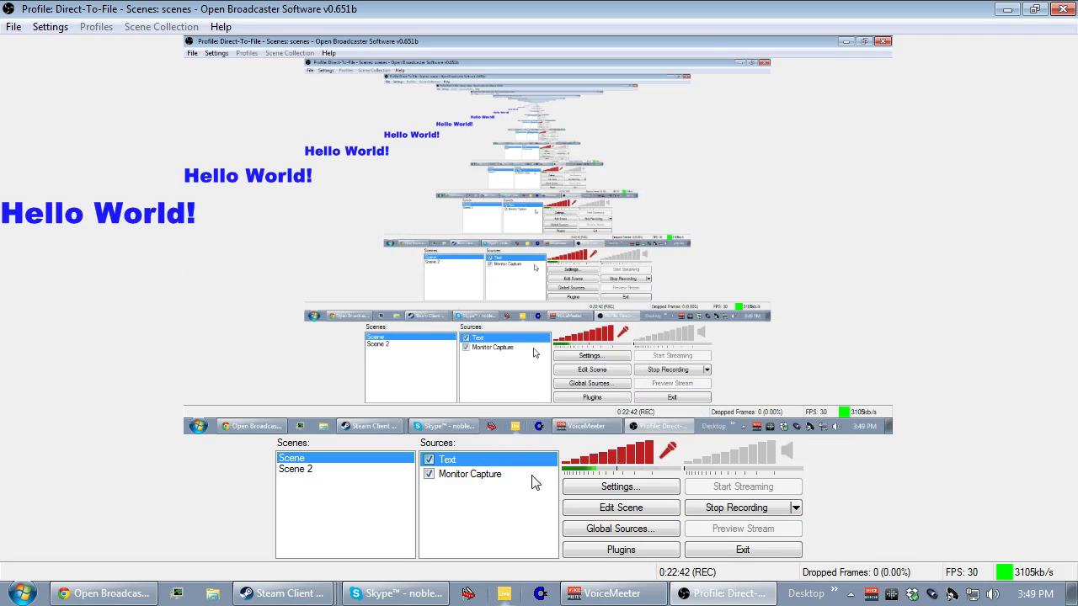
Enable scene editing and make the Text source the selected item.
click(622, 514)
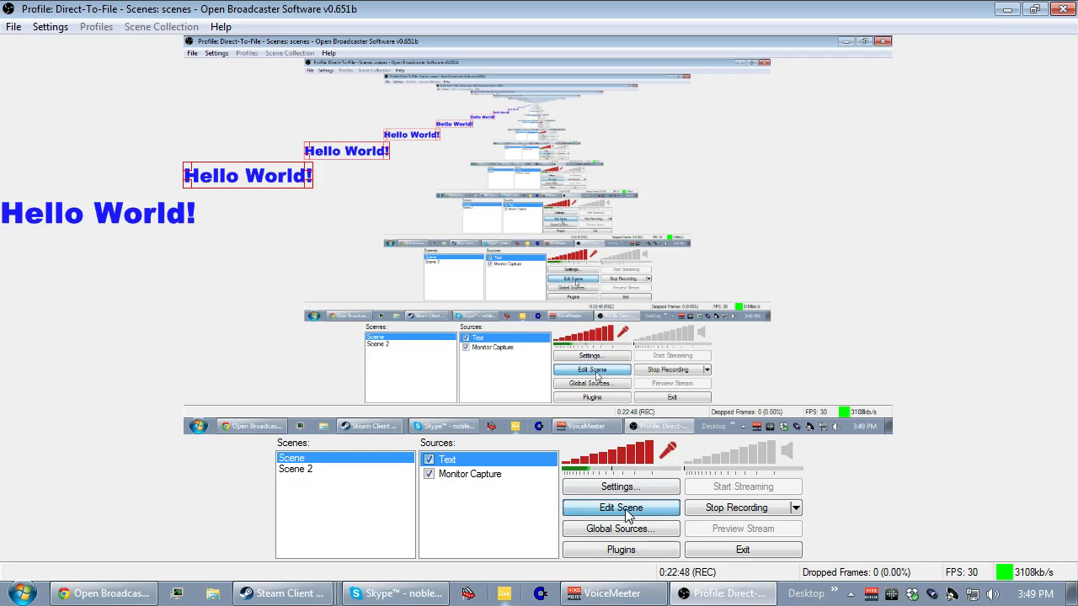
click(461, 474)
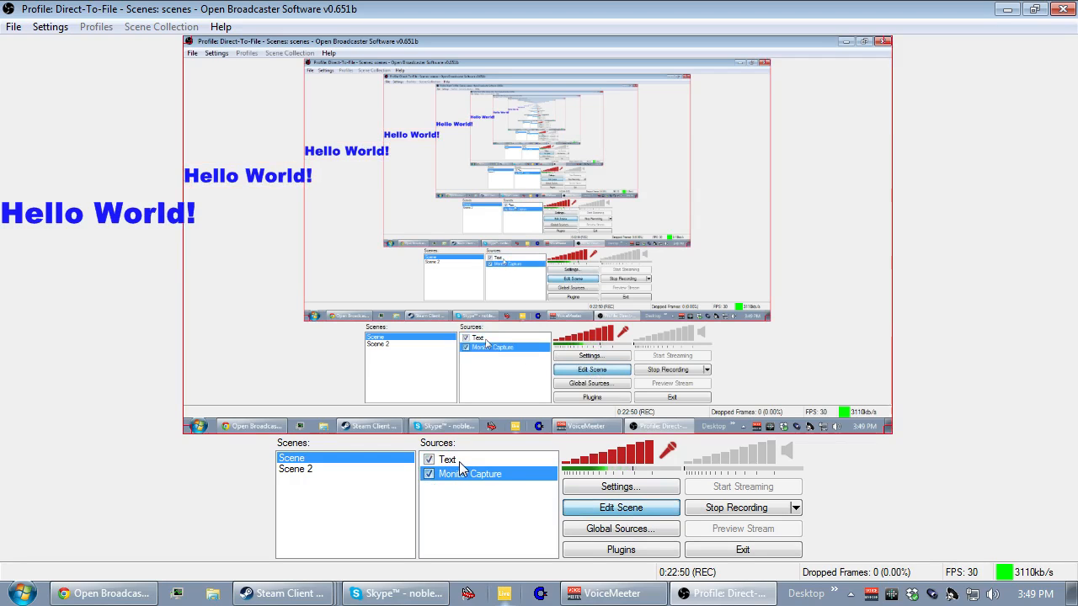
click(459, 461)
click(463, 476)
click(467, 463)
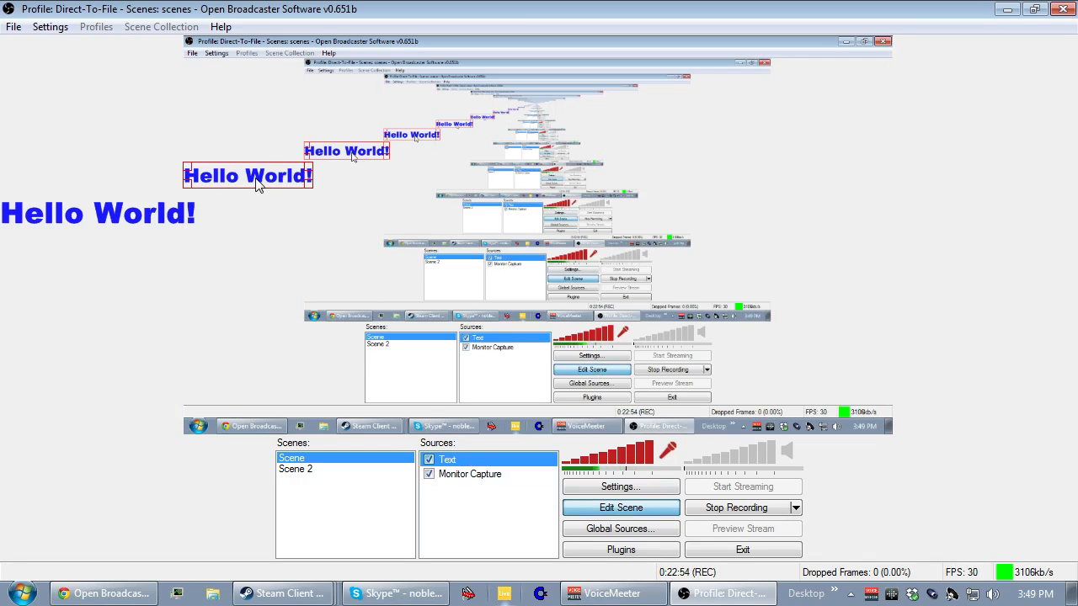
Move the Hello World! text away from the preview's edge and enlarge it to roughly three times its size.
drag(258, 185, 291, 250)
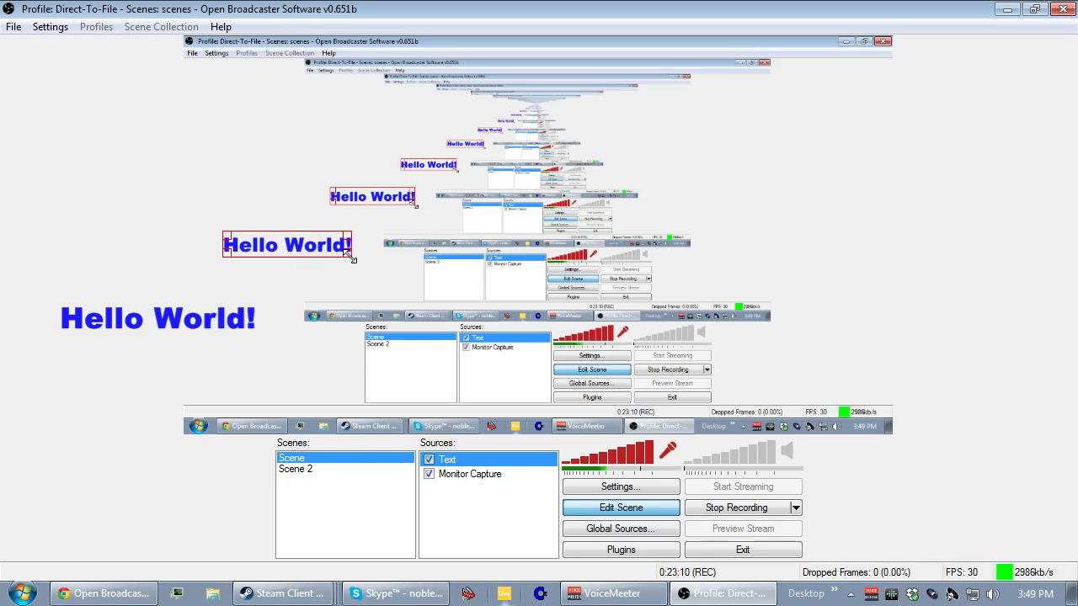
drag(350, 255, 411, 288)
Remove the Text source from the first scene and confirm the deletion.
right_click(594, 243)
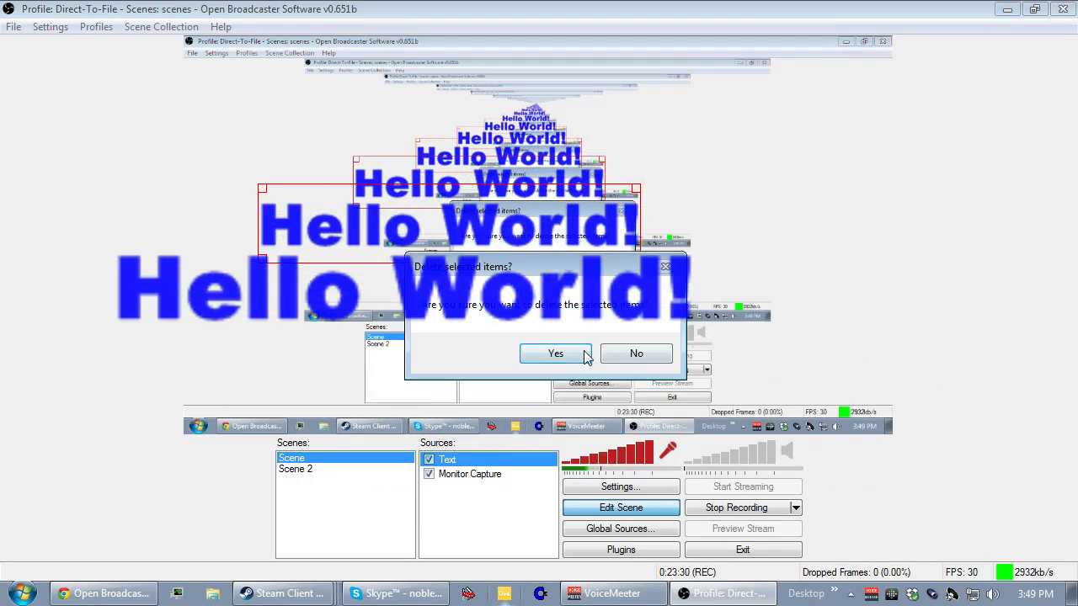
click(538, 354)
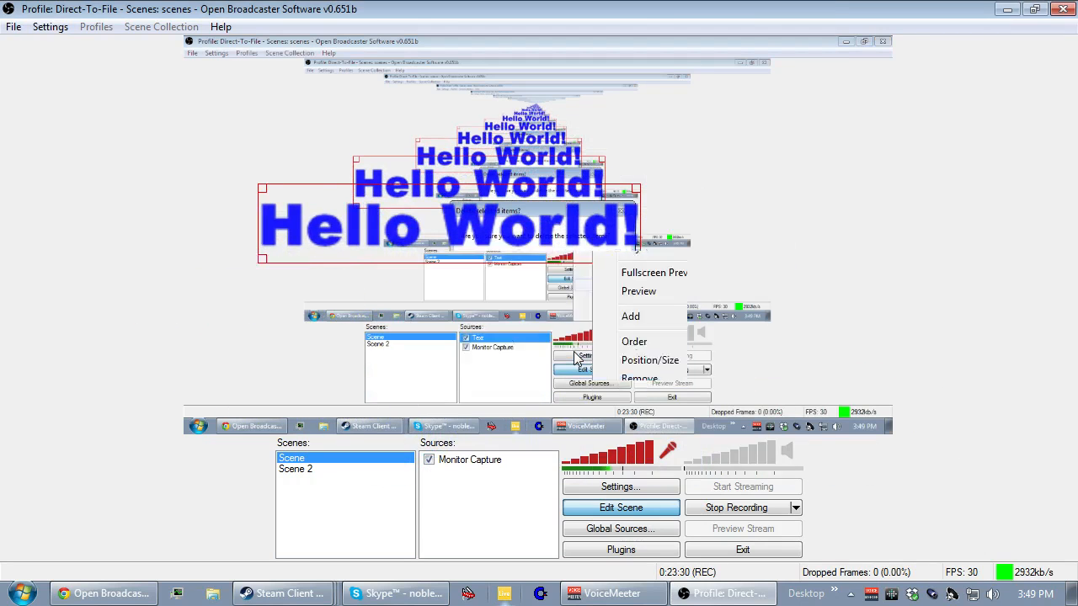
Select the Monitor Capture source in the first scene and disable it so it is hidden.
click(458, 463)
click(459, 480)
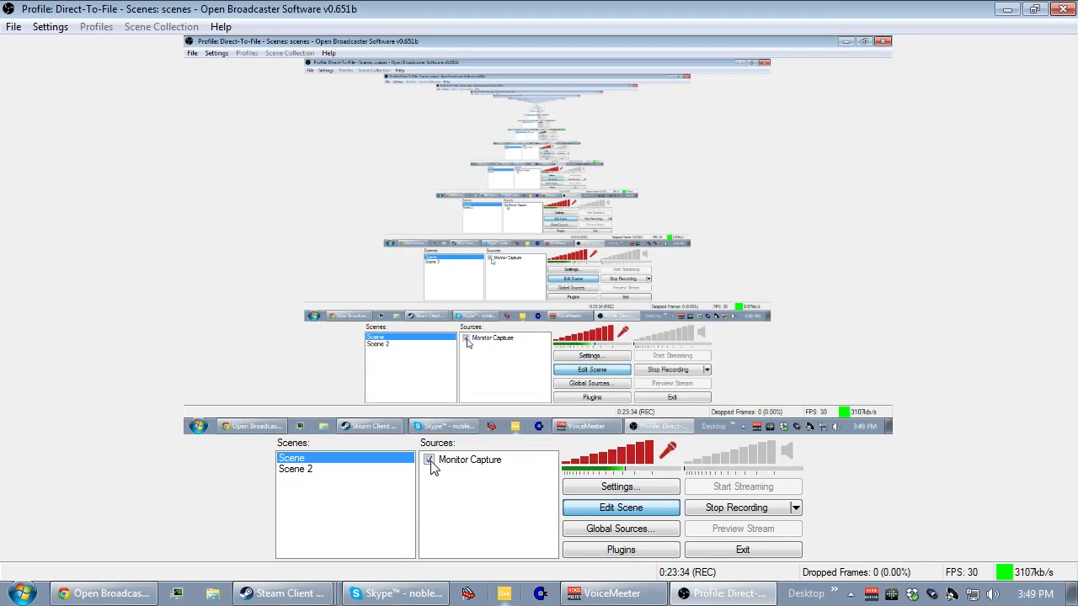
click(446, 466)
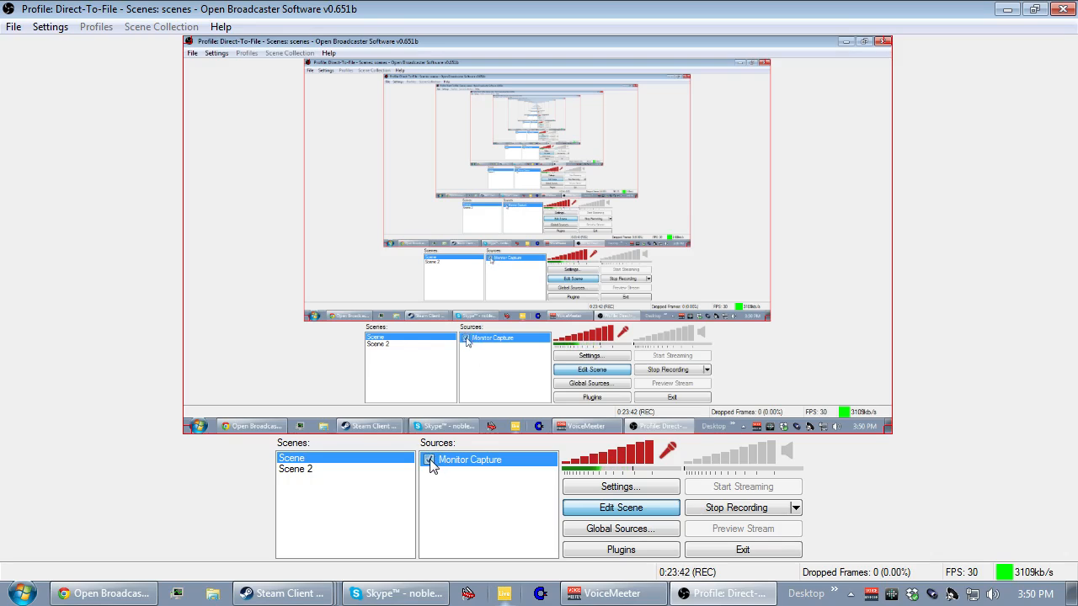
click(430, 461)
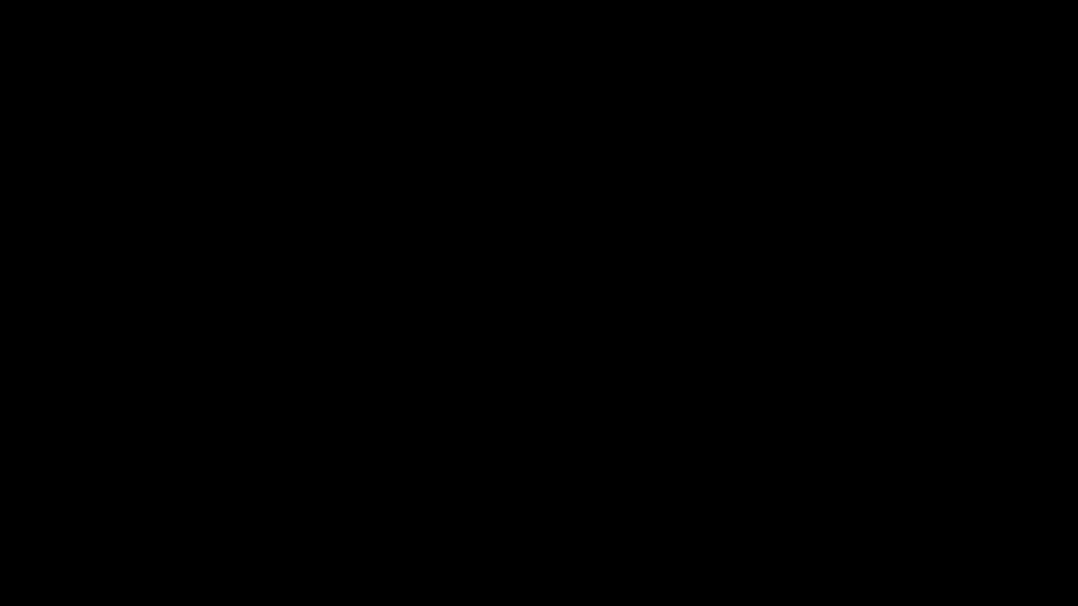
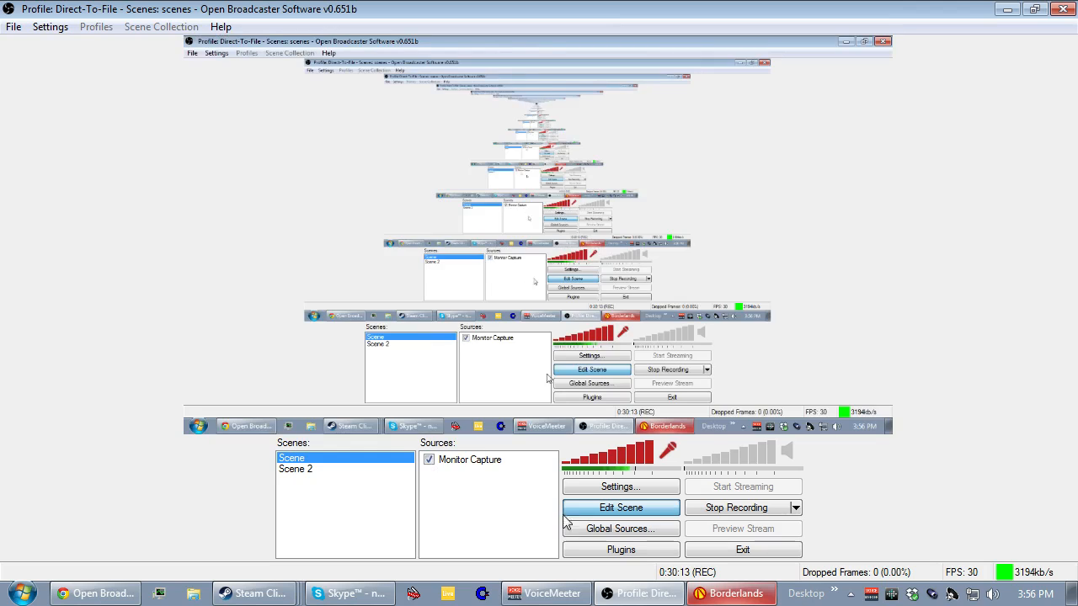
Add a global Game Capture source named Borderlands.
click(612, 510)
click(615, 533)
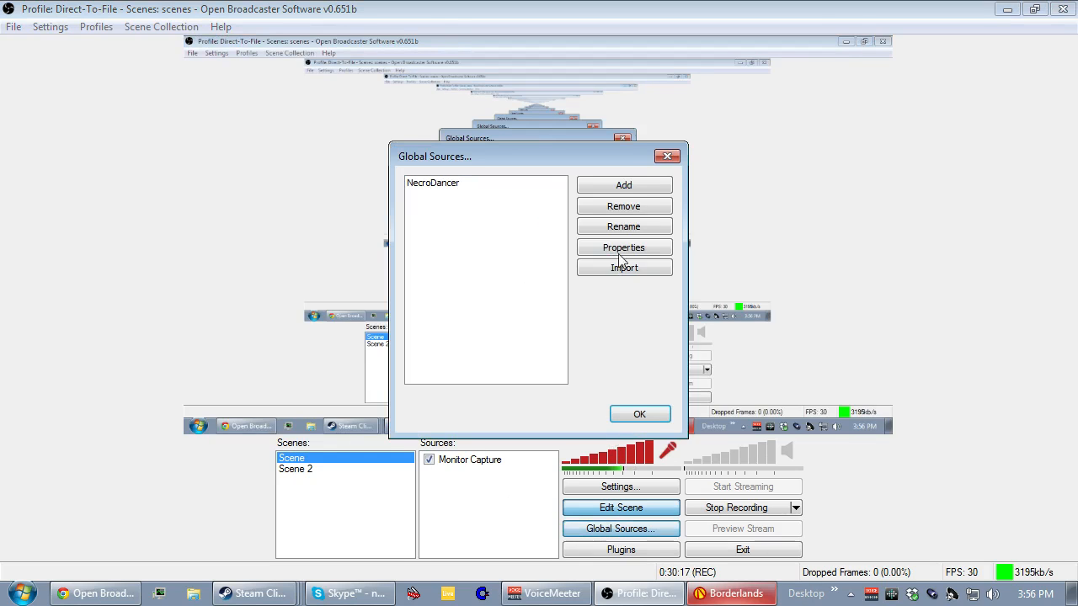
click(615, 186)
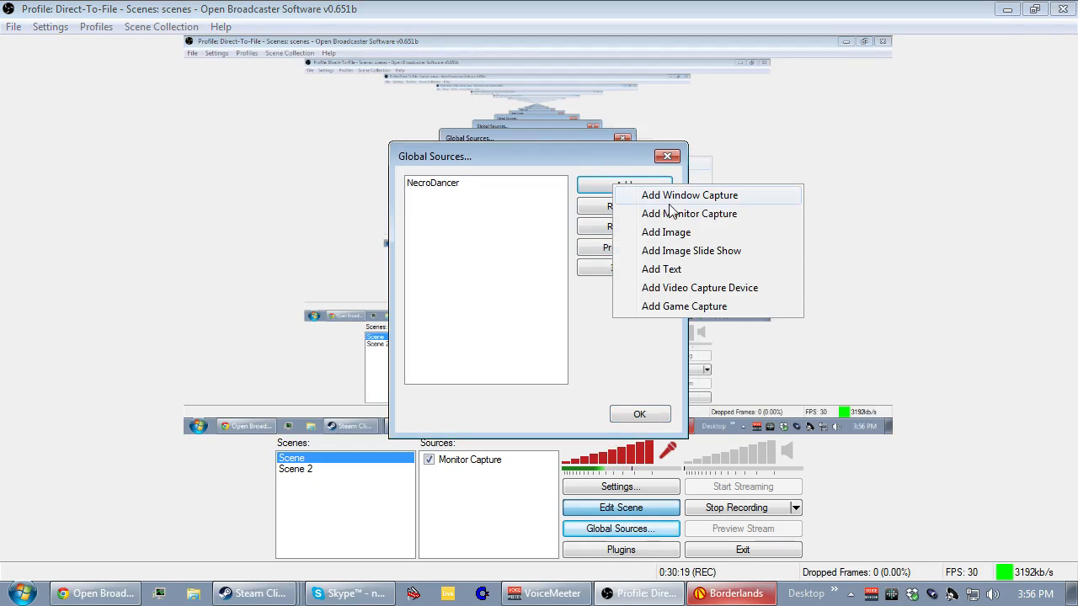
click(679, 307)
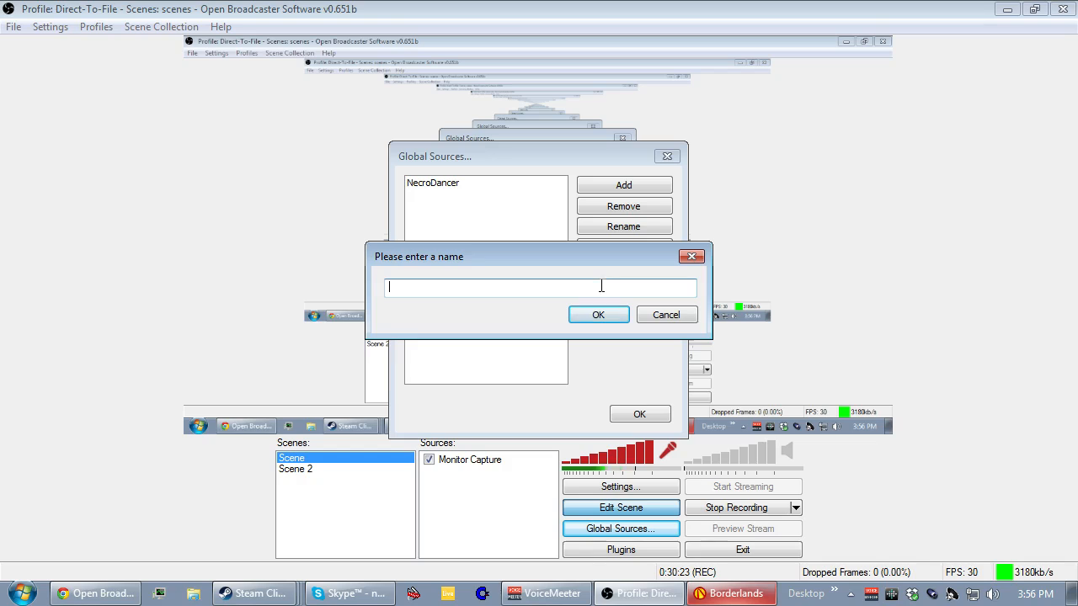
text(NecroDancer)
key(Return)
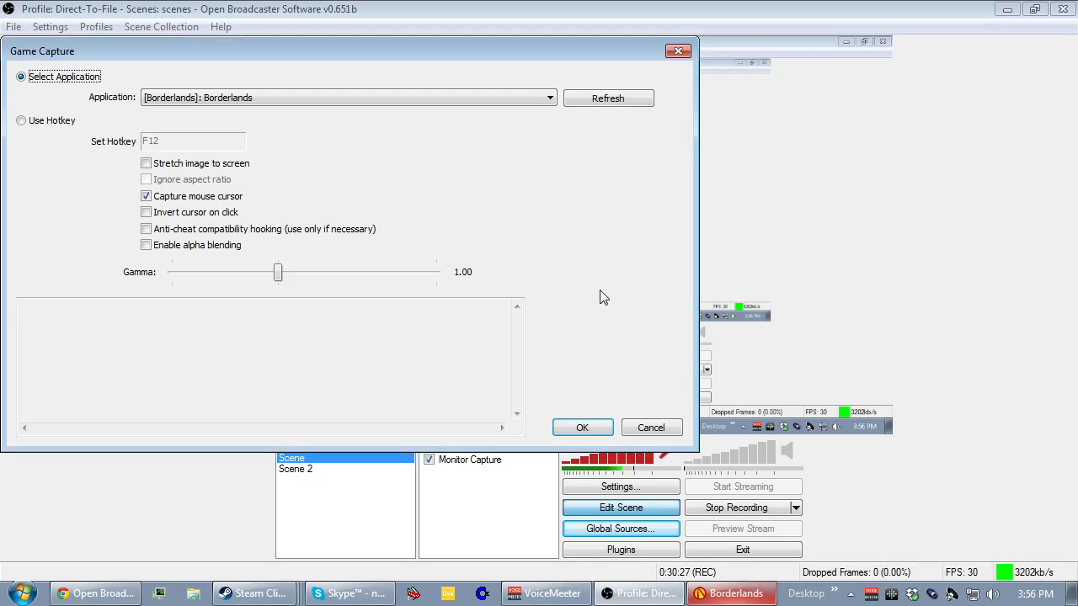
Set the game capture's application to [Borderlands]: Borderlands, accept its settings and close the global sources list.
click(320, 97)
click(318, 97)
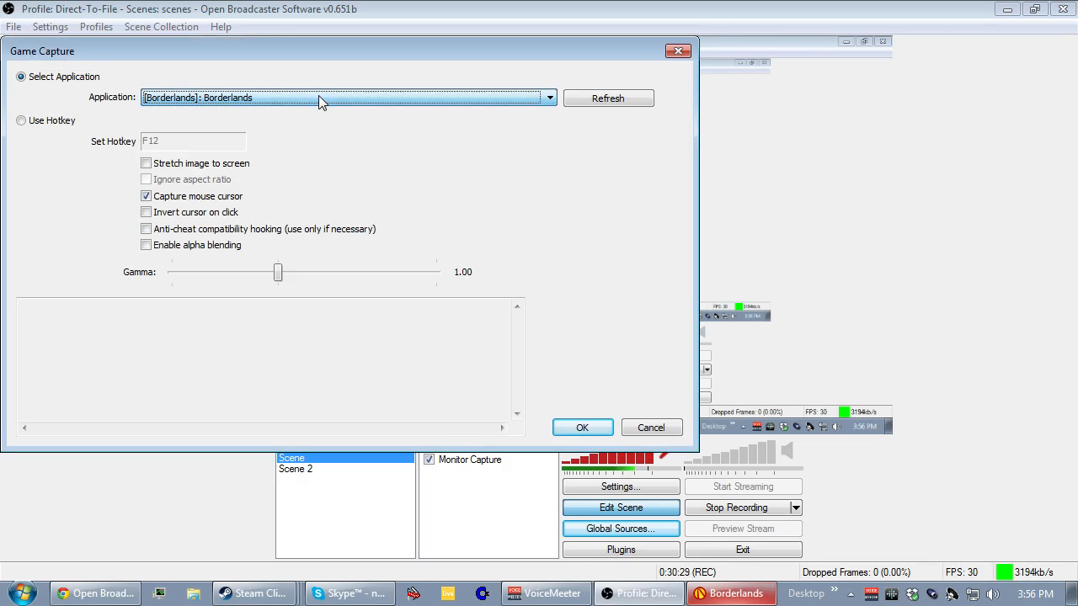
click(581, 427)
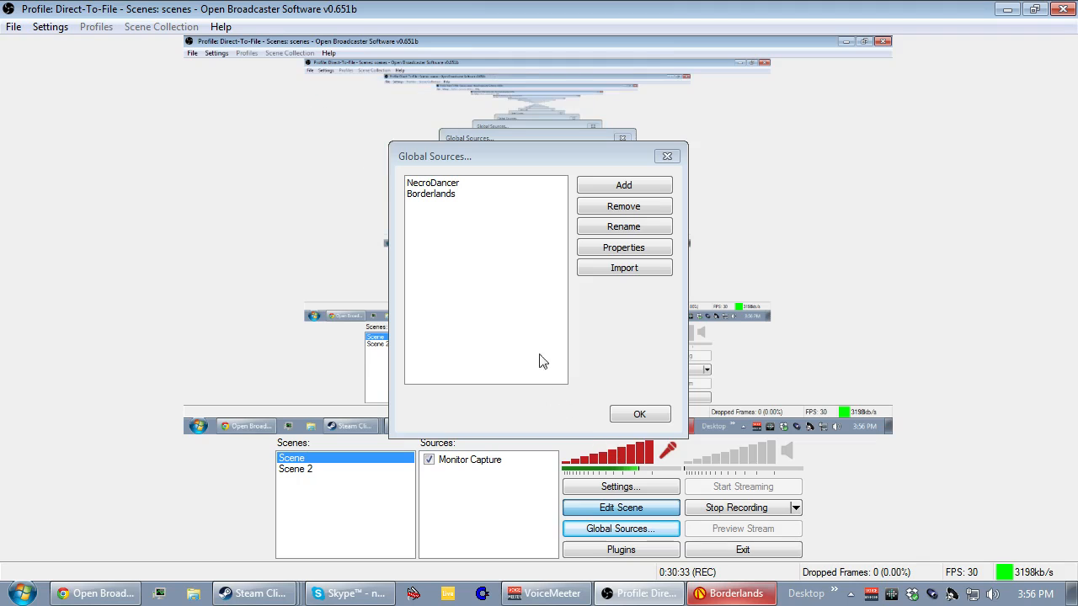
click(446, 194)
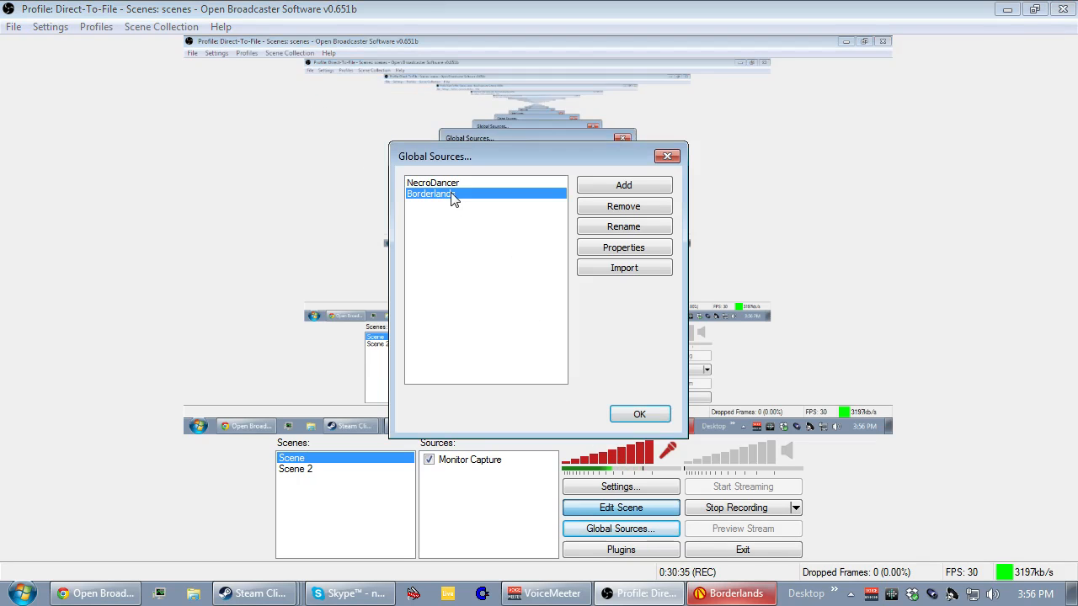
click(626, 411)
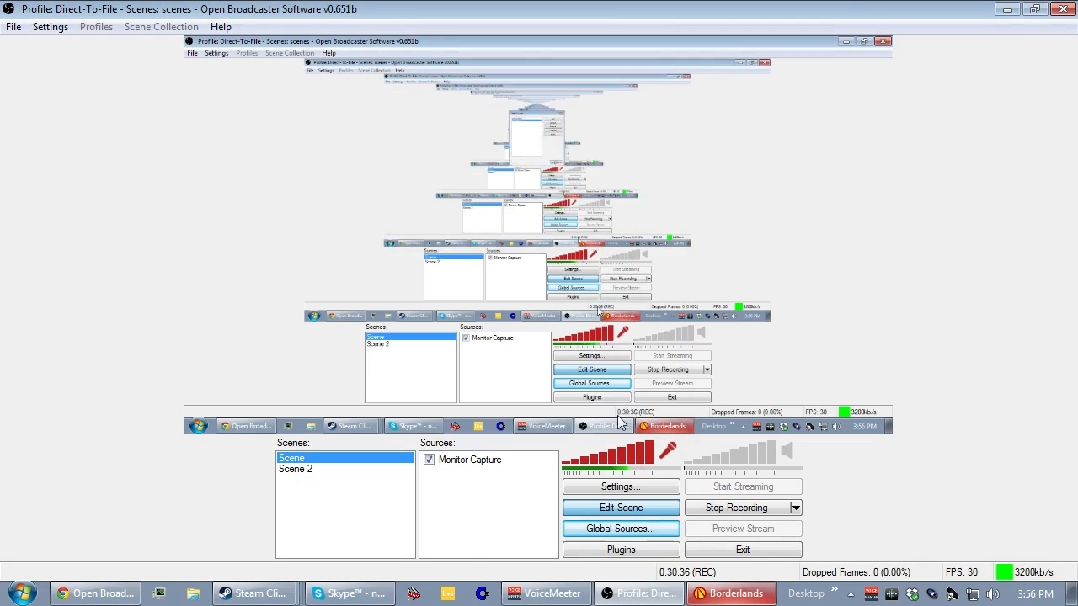
Add the Borderlands global source to the first scene, keeping Borderlands as its name.
right_click(474, 489)
mouse_move(483, 495)
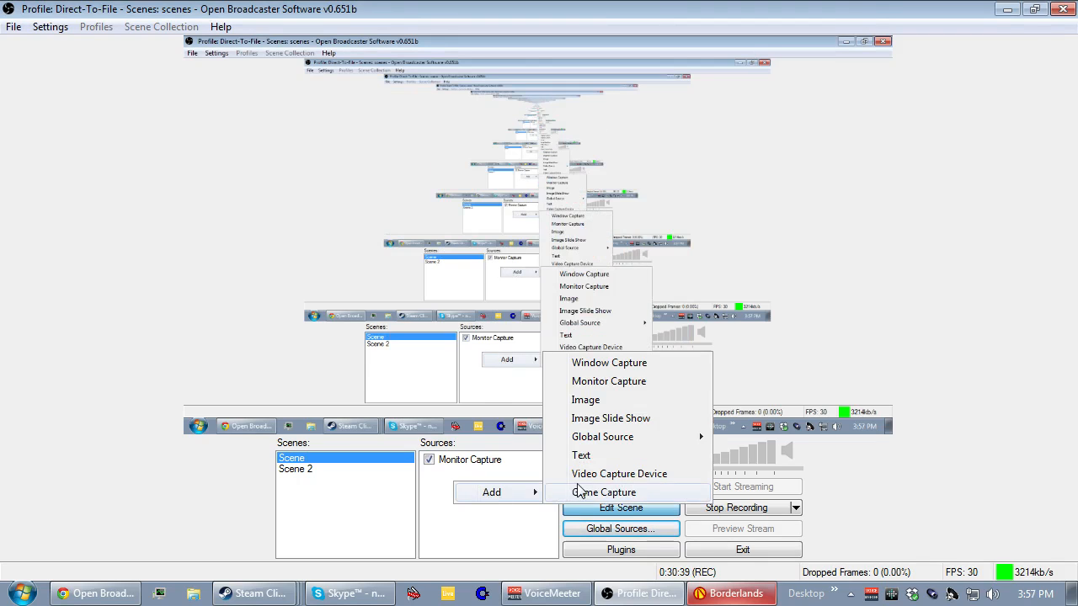
mouse_move(665, 440)
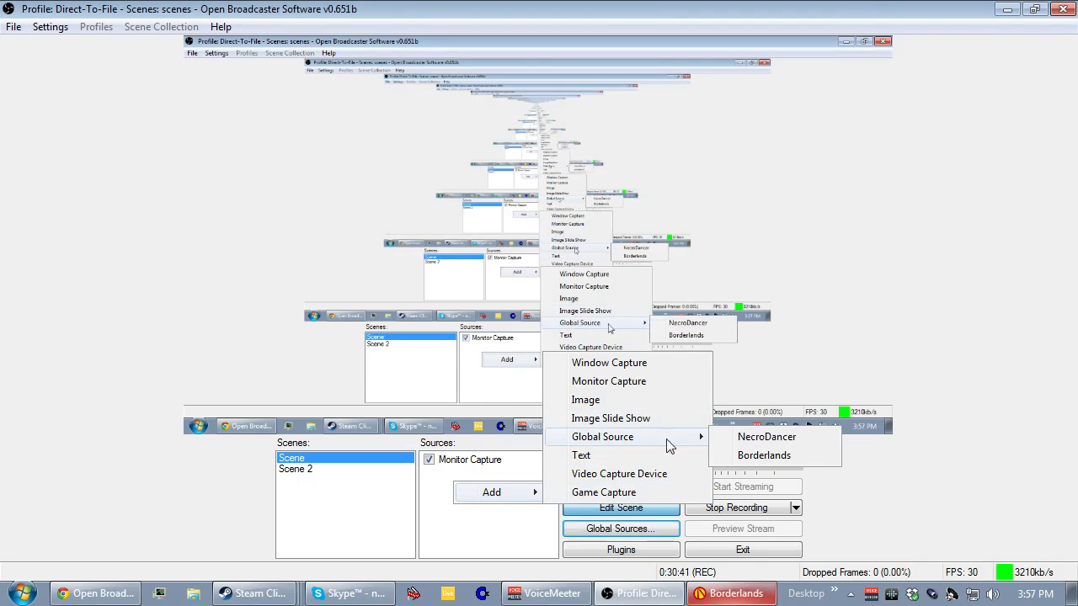
click(762, 455)
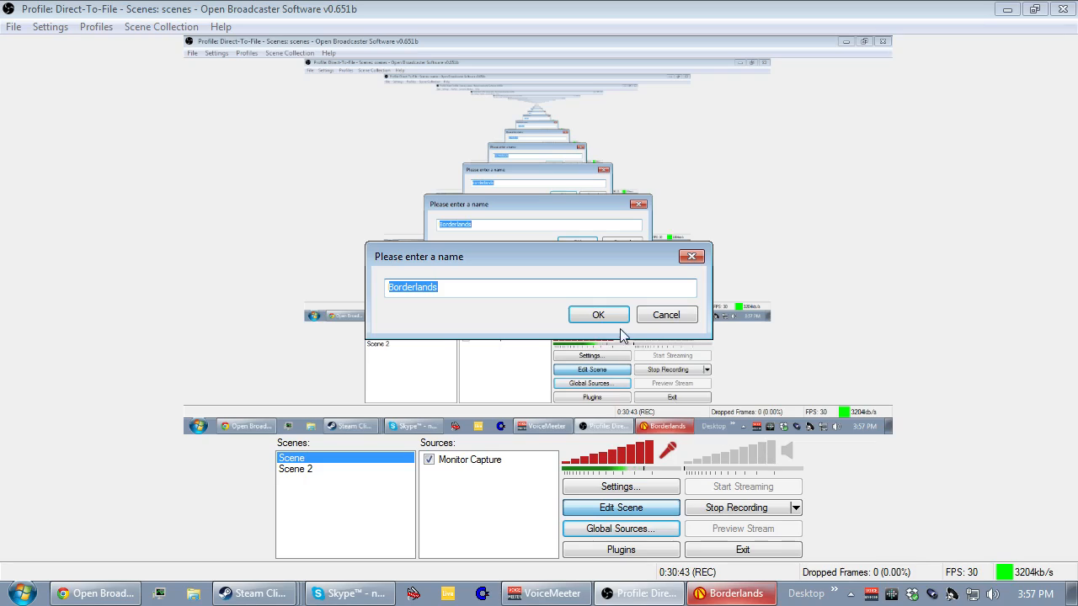
click(600, 315)
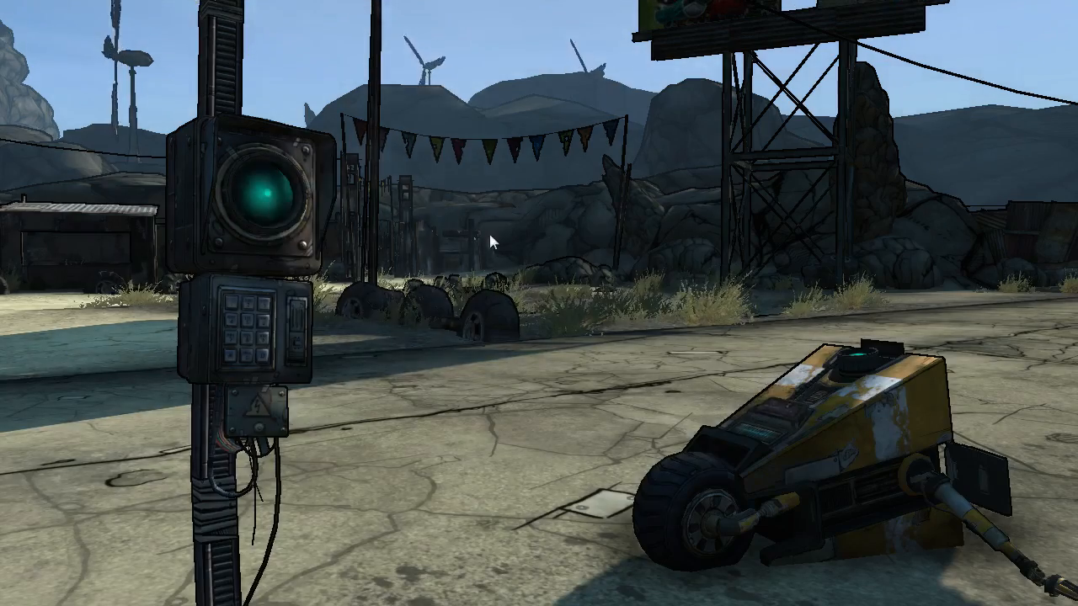
Switch to the Borderlands game and open its Audio/Video options.
key(Down)
key(Down)
key(Up)
key(Up)
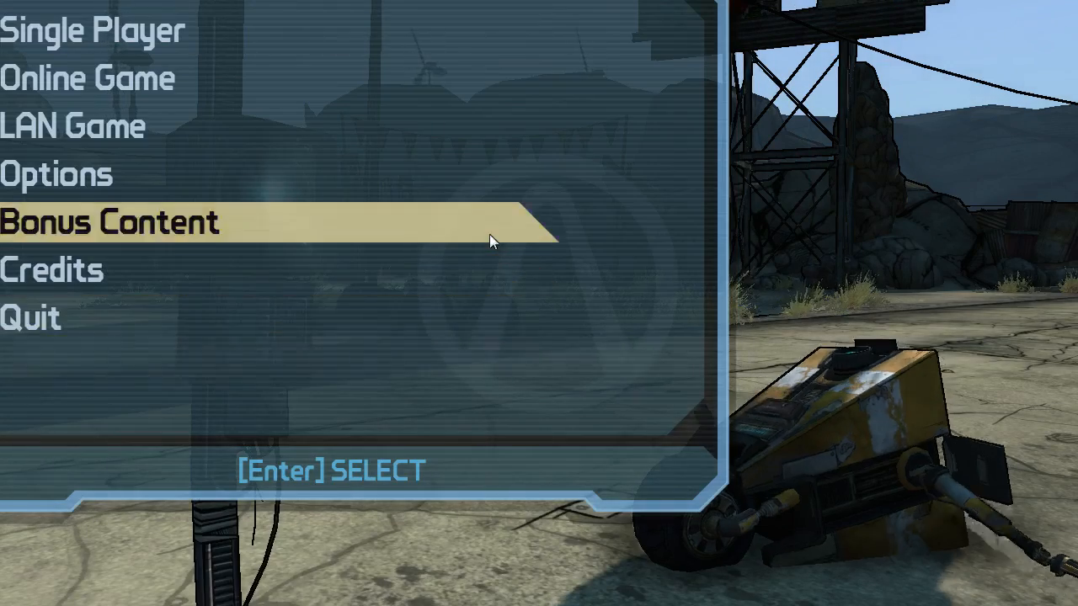
key(Up)
key(Return)
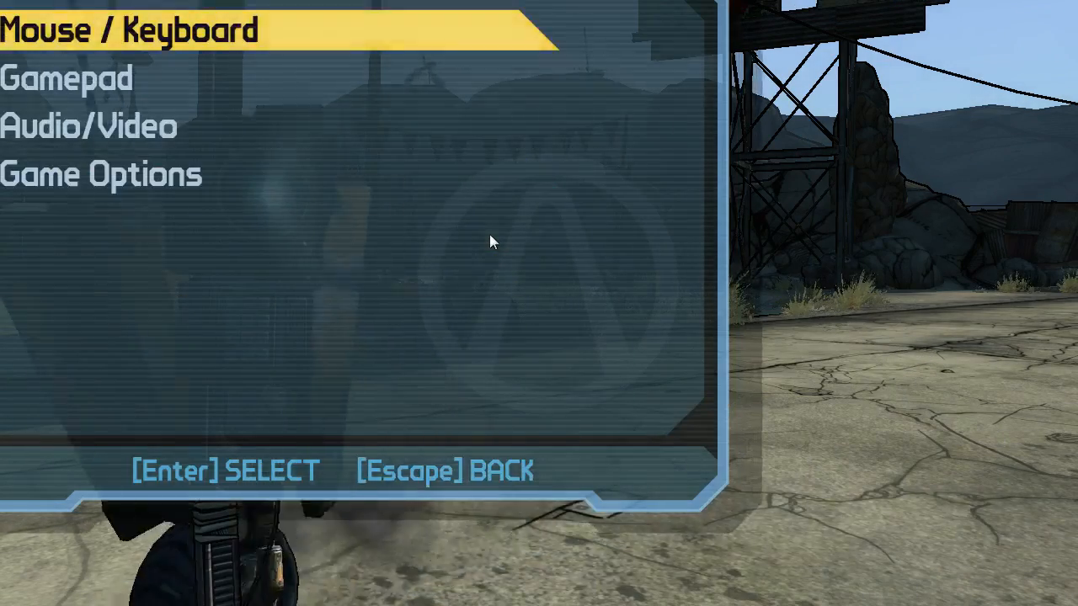
key(Down)
key(Down)
key(Return)
Set the game's resolution to 1280x720 in the Audio/Video options.
key(Down)
key(Down)
key(Down)
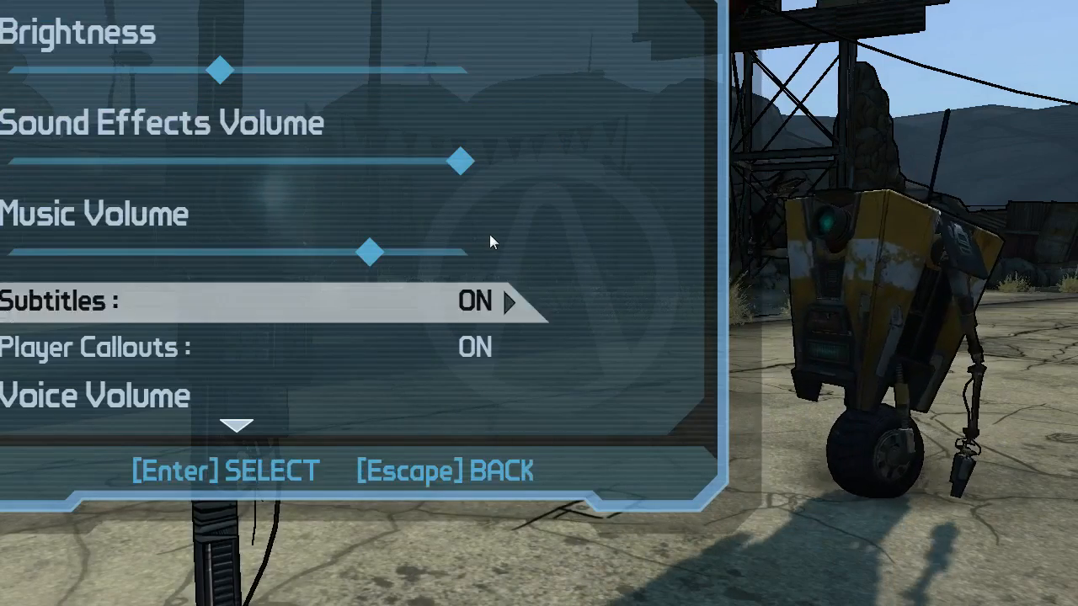
key(Down)
key(Down)
key(Down)
key(Down)
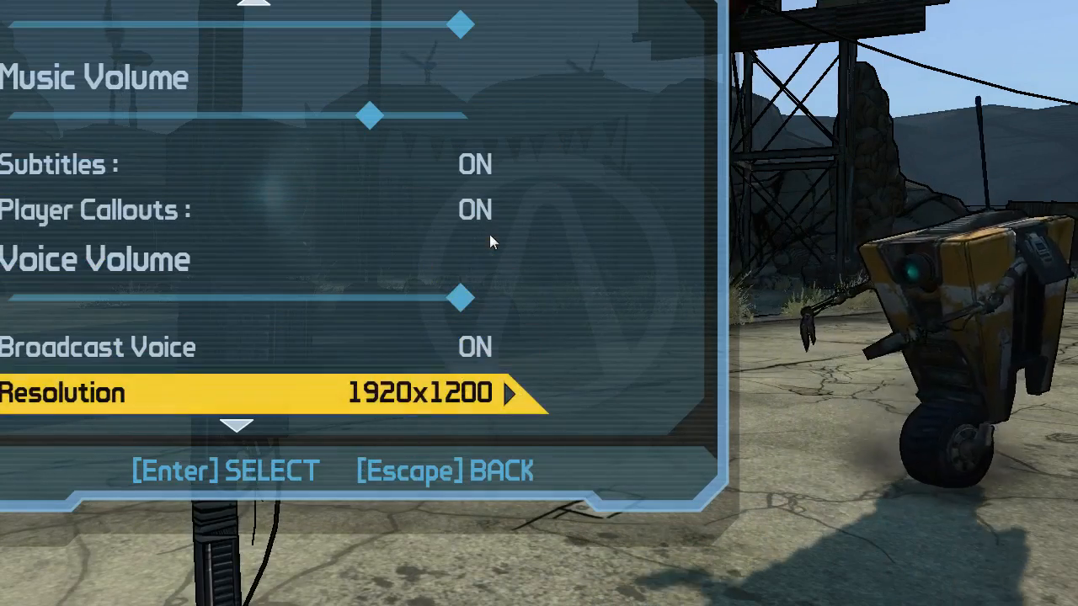
key(Right)
key(Right)
key(Right)
key(Right)
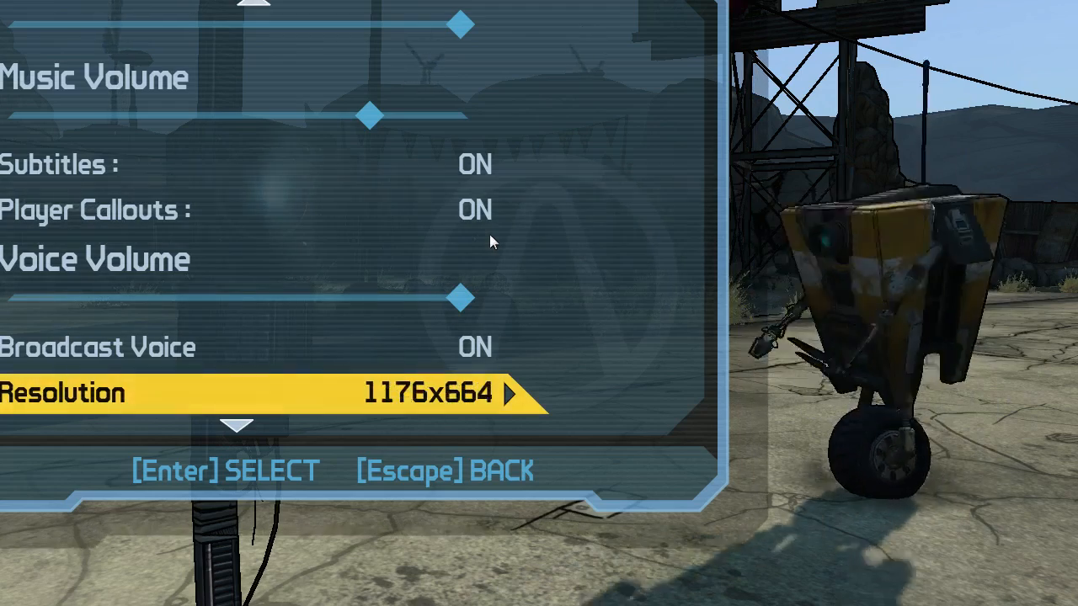
key(Right)
key(Right)
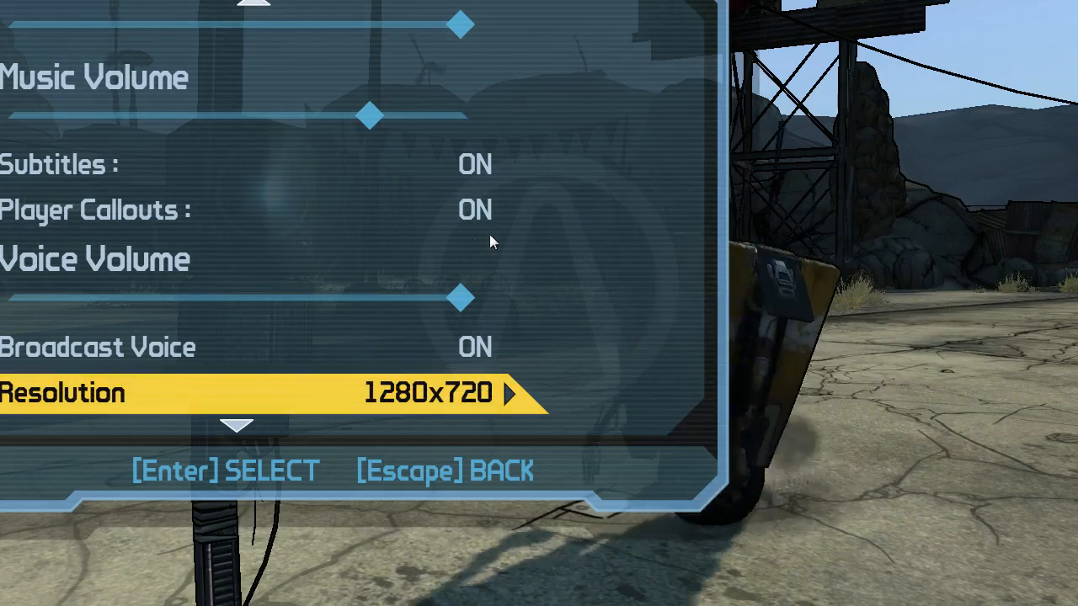
key(Right)
key(Left)
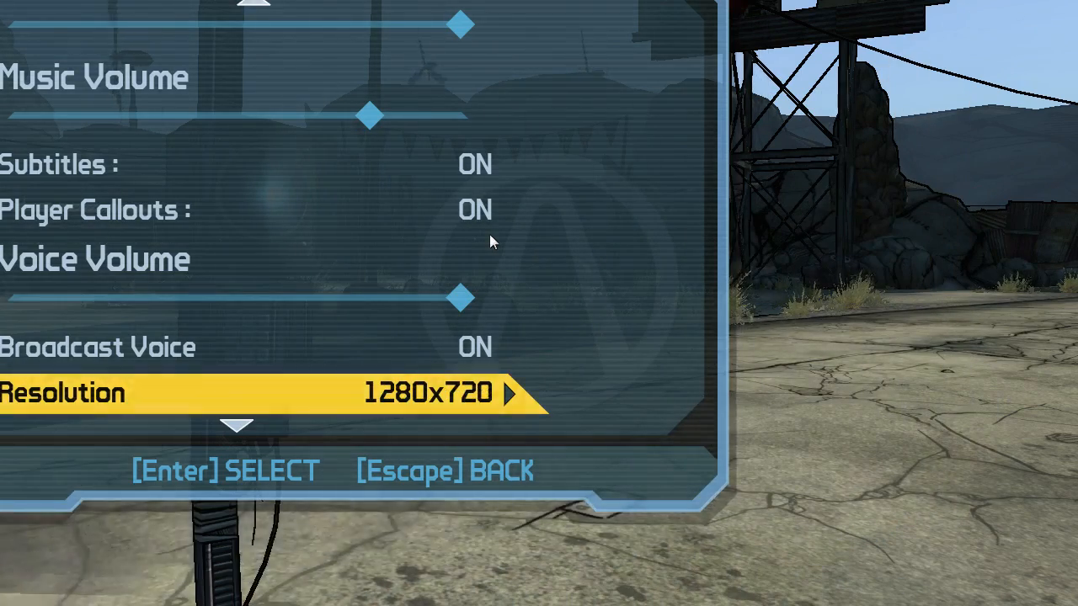
Leave the Audio/Video options and confirm keeping the new resolution.
key(Down)
key(Down)
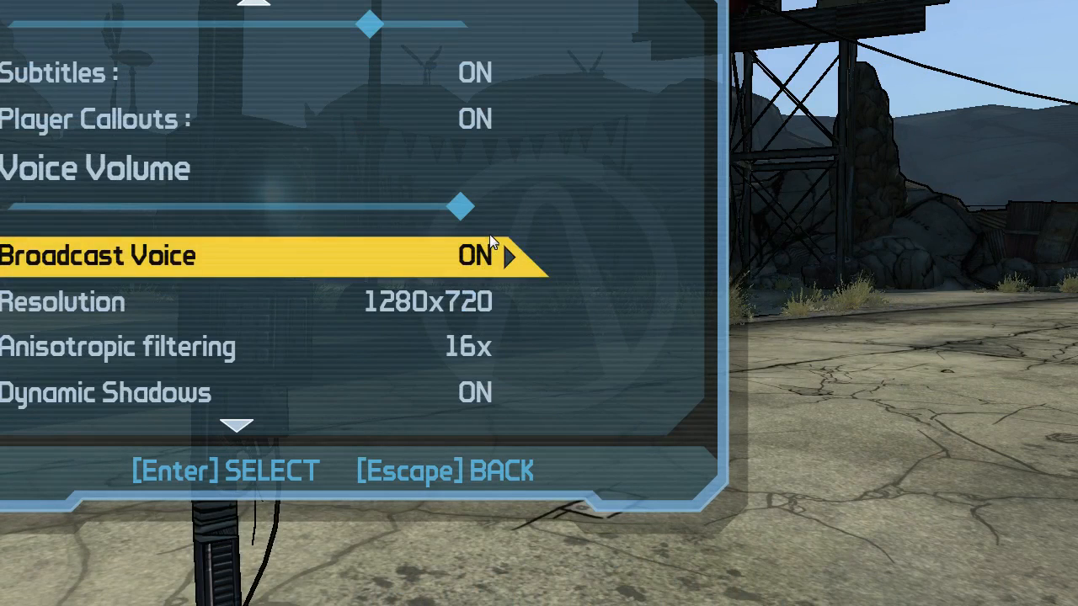
key(Escape)
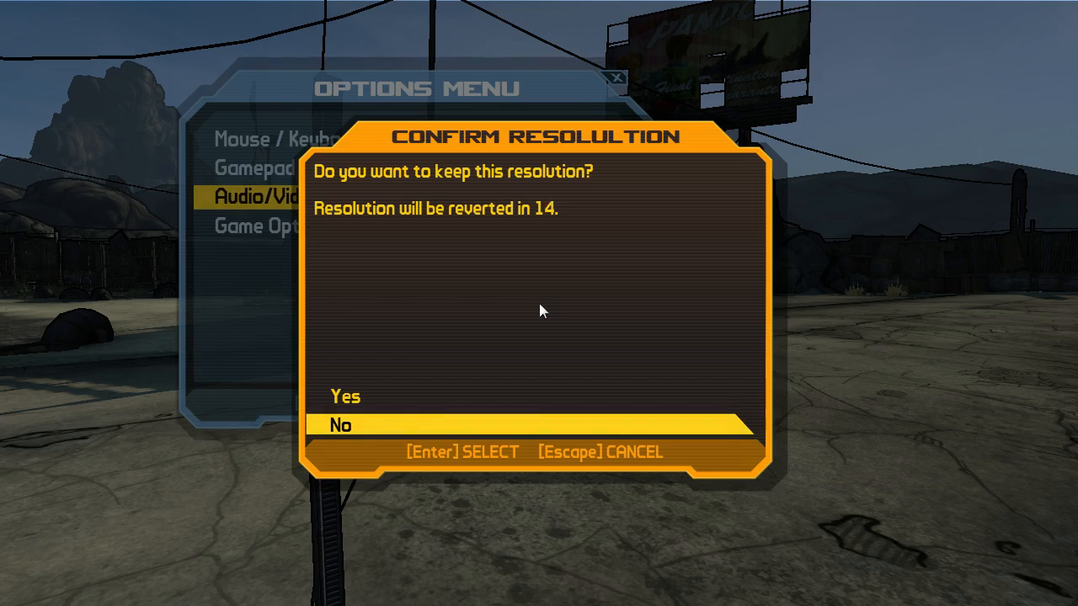
key(Up)
key(Return)
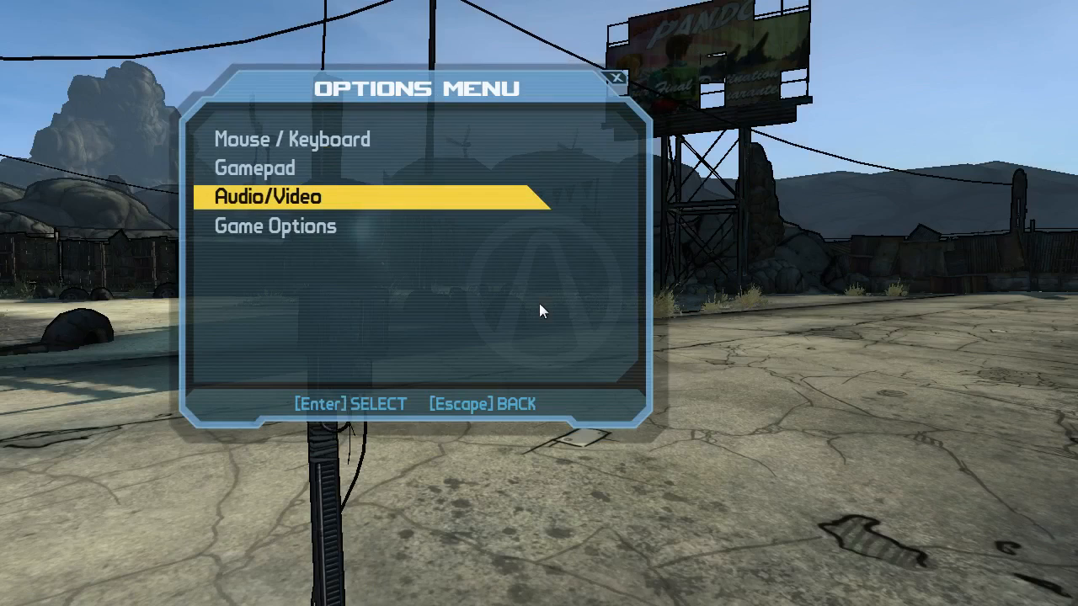
Look through the game's Game Options settings and return to the Options menu.
key(Down)
key(Return)
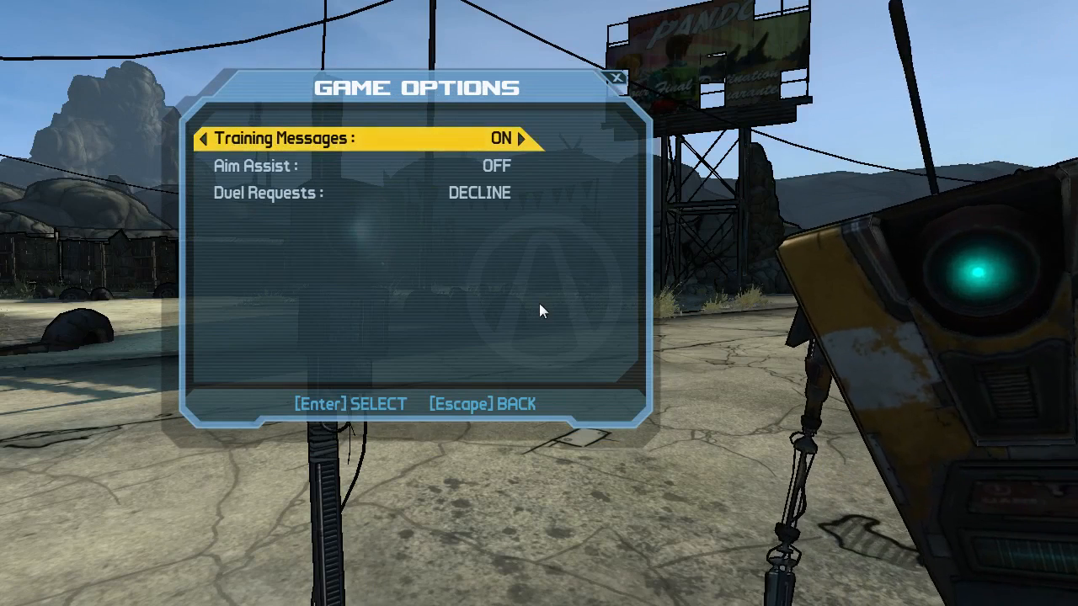
key(Down)
key(Down)
key(Escape)
key(Up)
key(Up)
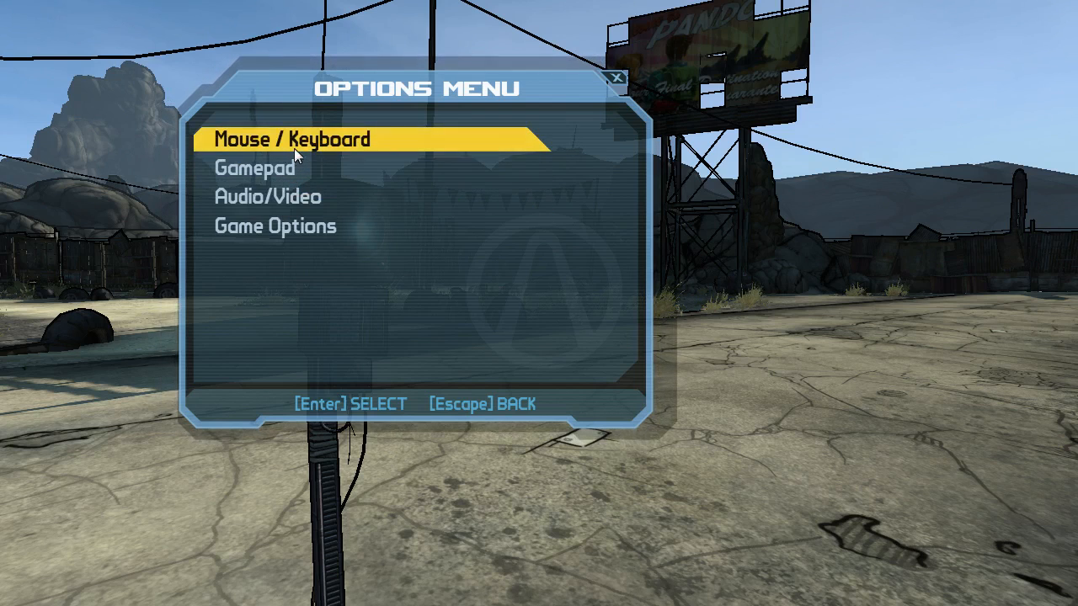
Reopen the game's Audio/Video options and examine the available sound and graphics quality settings.
click(300, 195)
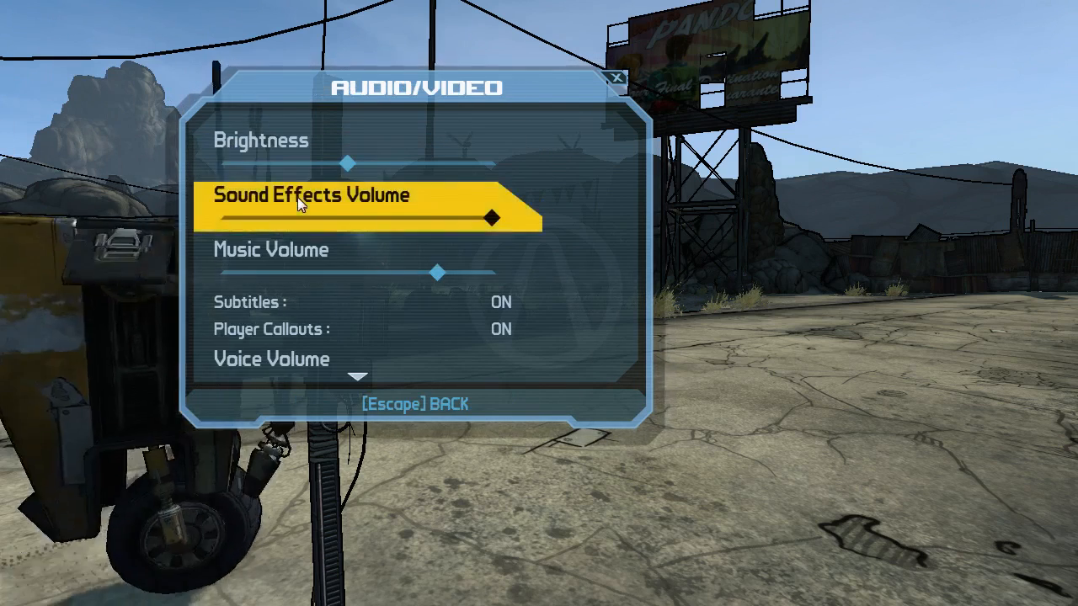
scroll(337, 358, down, 1)
scroll(336, 359, down, 5)
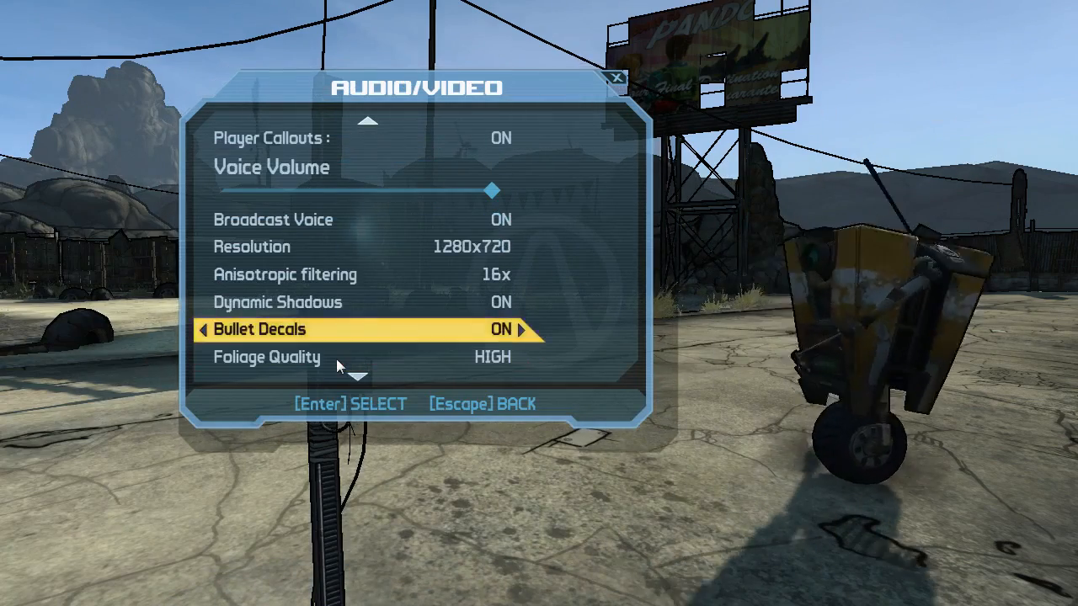
scroll(336, 359, down, 6)
scroll(336, 359, down, 3)
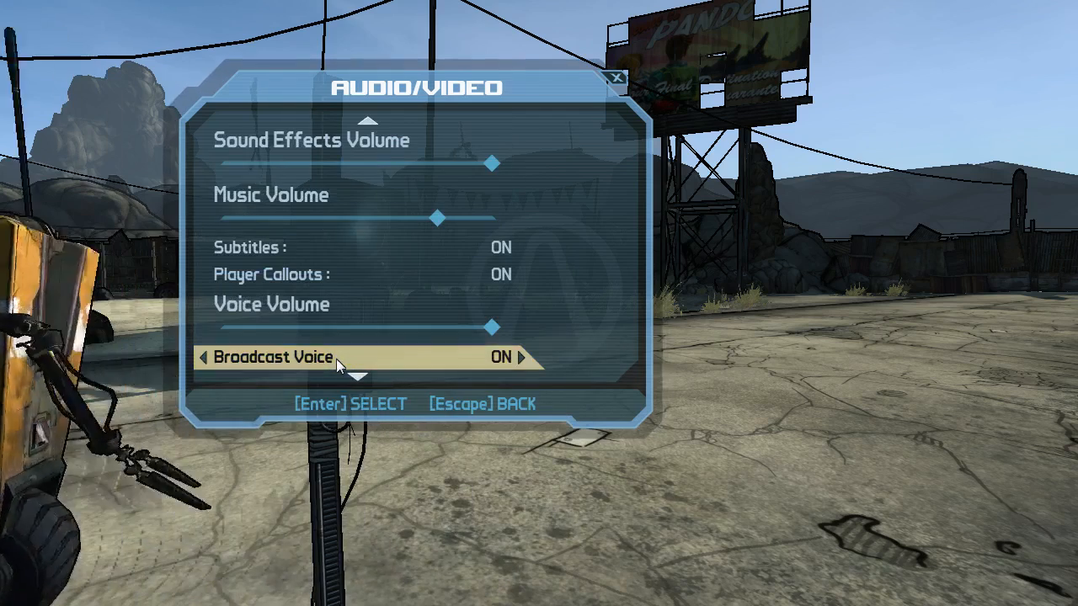
scroll(335, 359, down, 4)
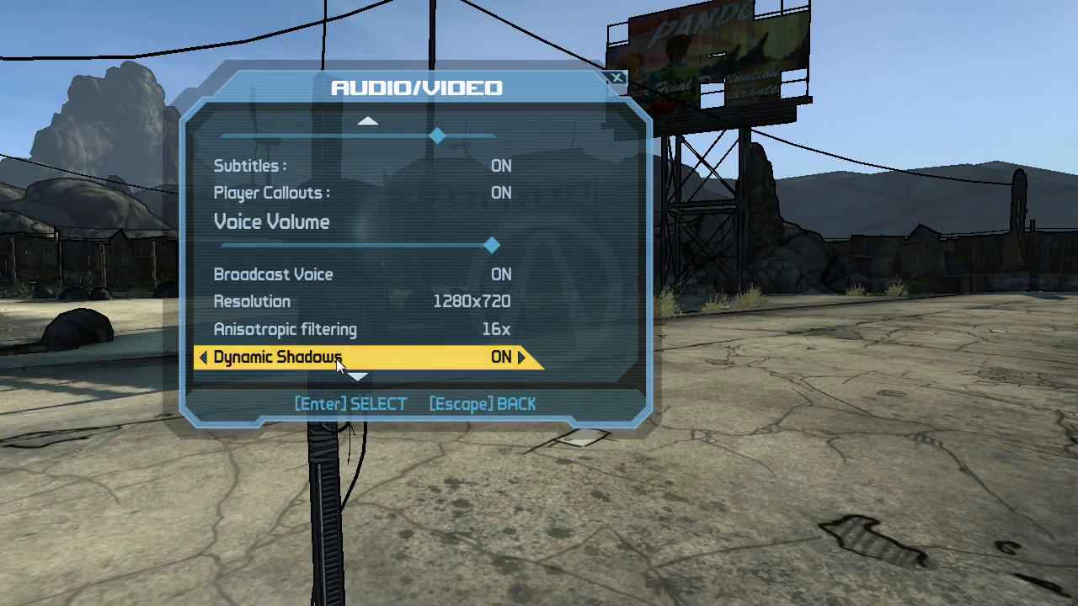
scroll(335, 359, down, 4)
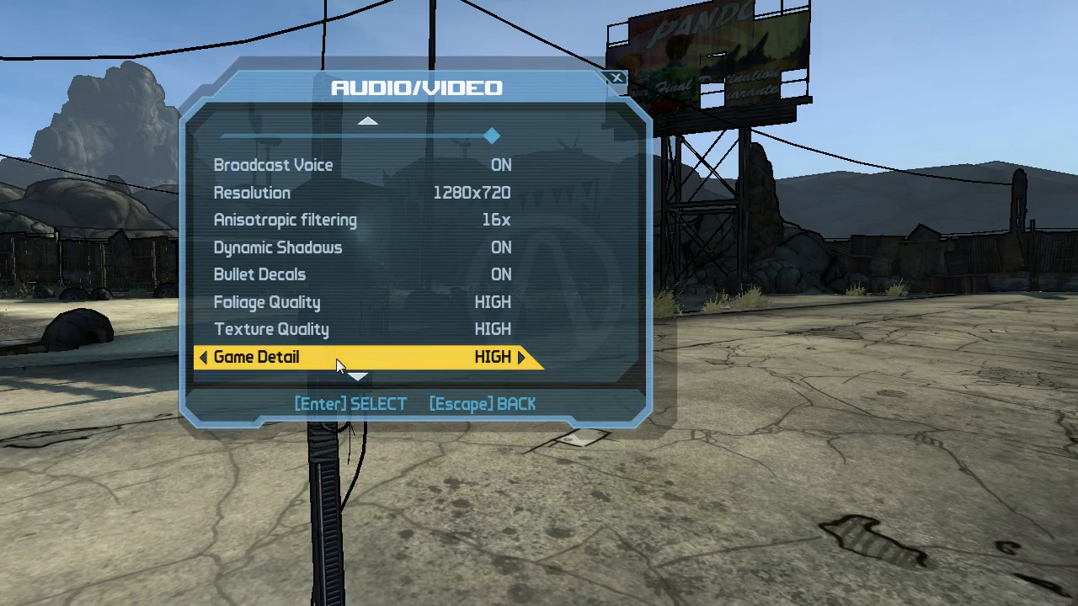
scroll(336, 359, down, 4)
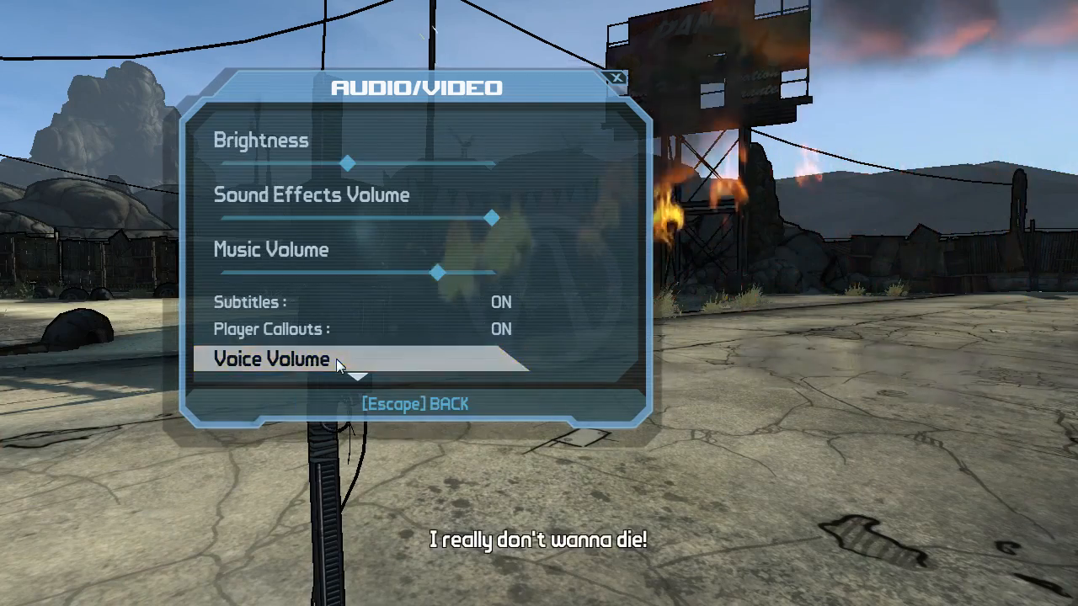
scroll(336, 358, down, 10)
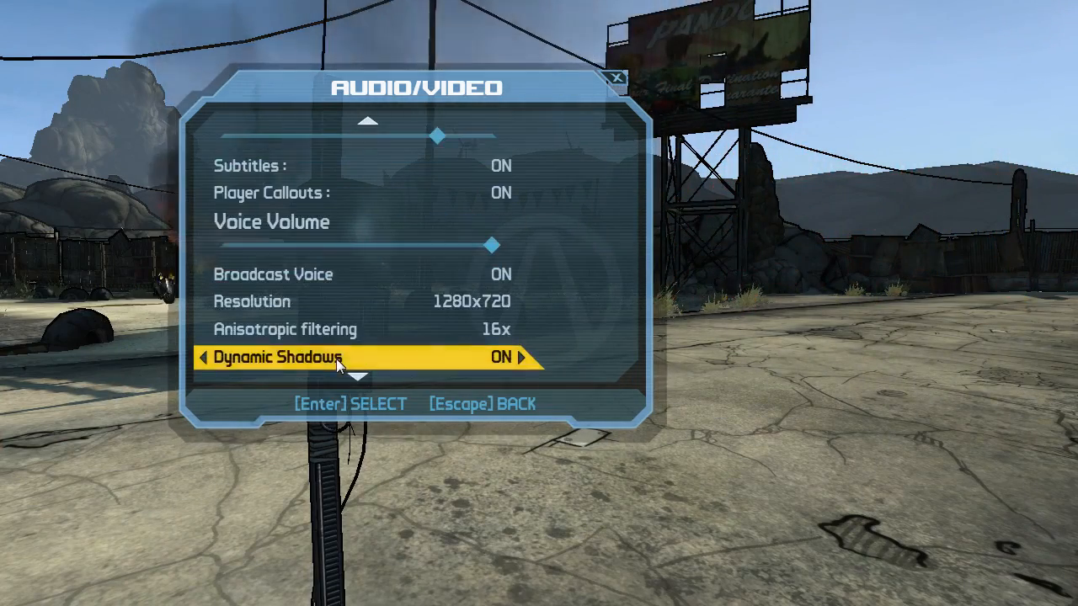
scroll(336, 359, down, 7)
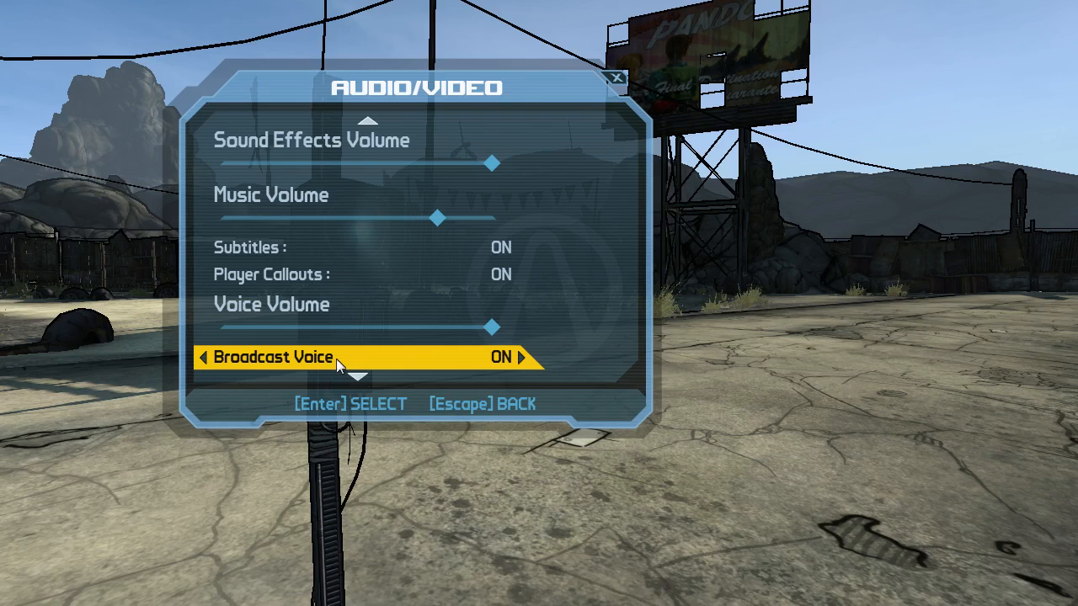
Switch back to Open Broadcaster Software and toggle the Borderlands source's visibility several times, leaving it hidden over the Monitor Capture.
click(431, 462)
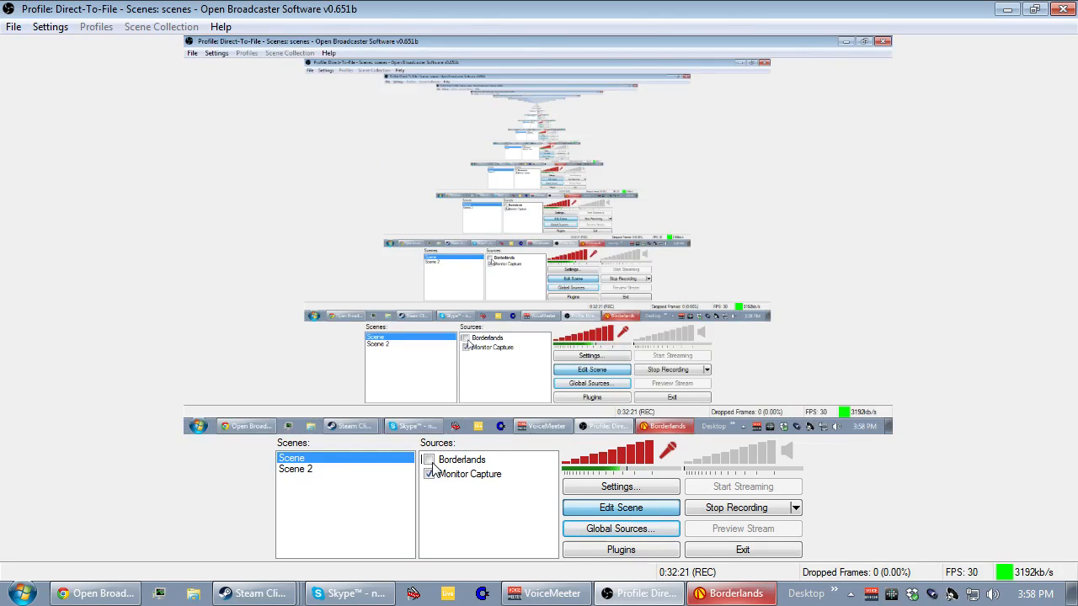
click(431, 462)
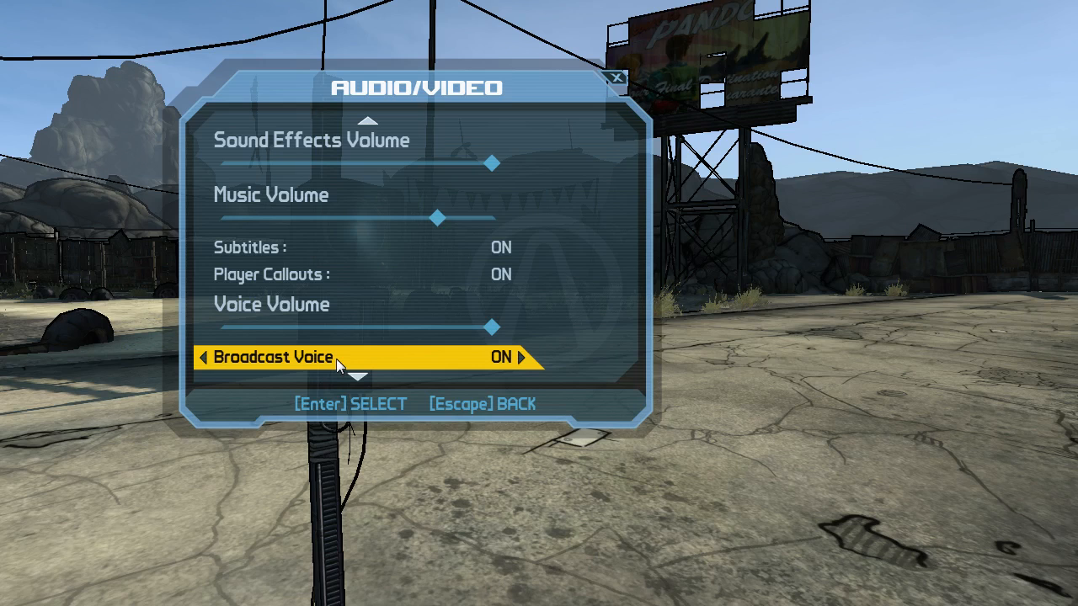
click(431, 463)
click(431, 462)
click(431, 462)
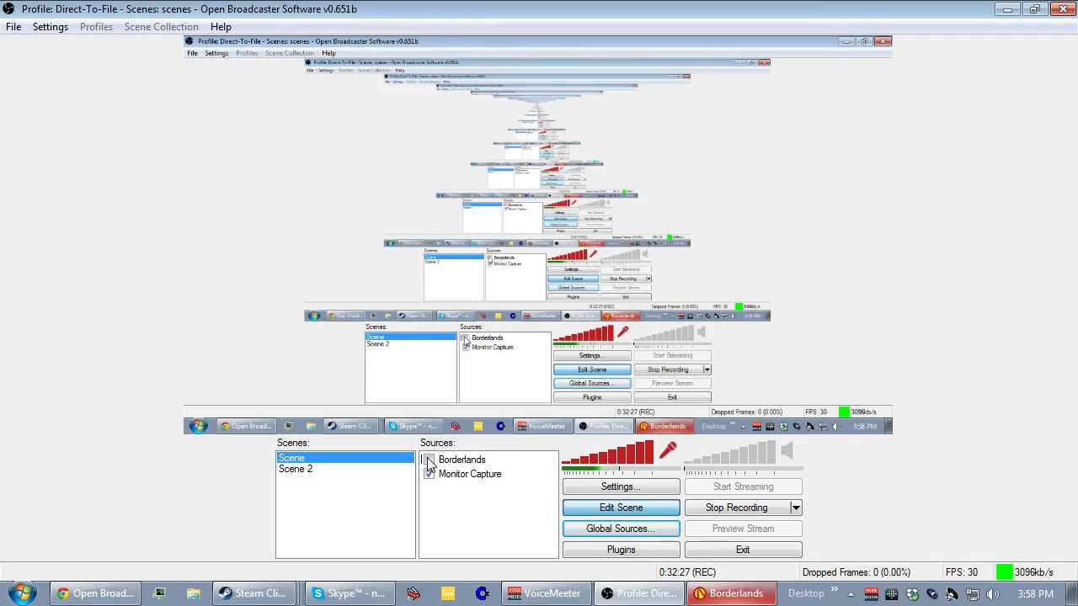
Show the Borderlands source over the Monitor Capture and hide it again.
click(431, 462)
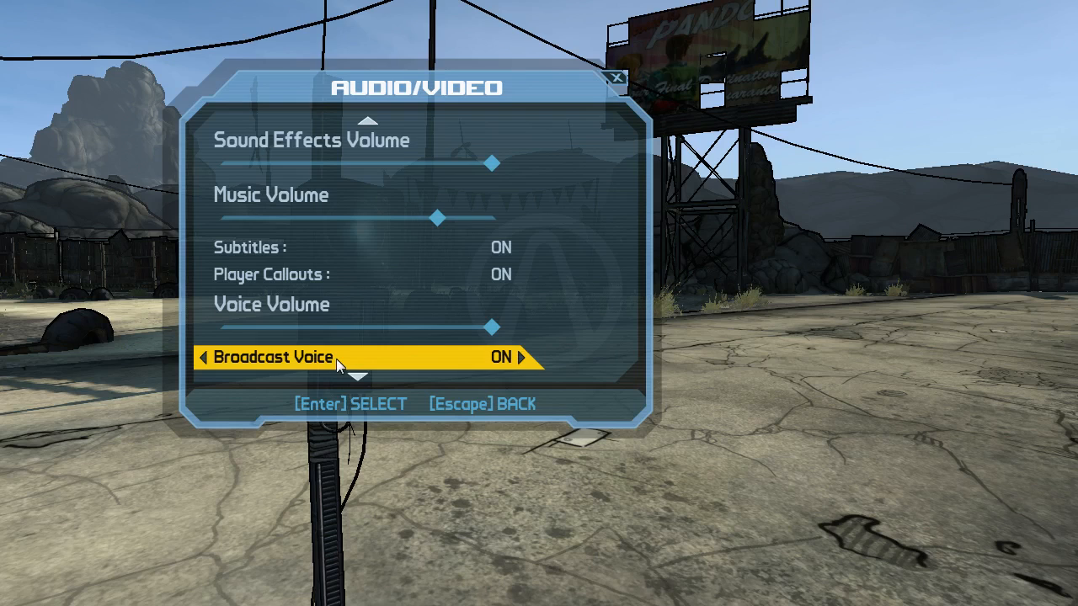
click(428, 459)
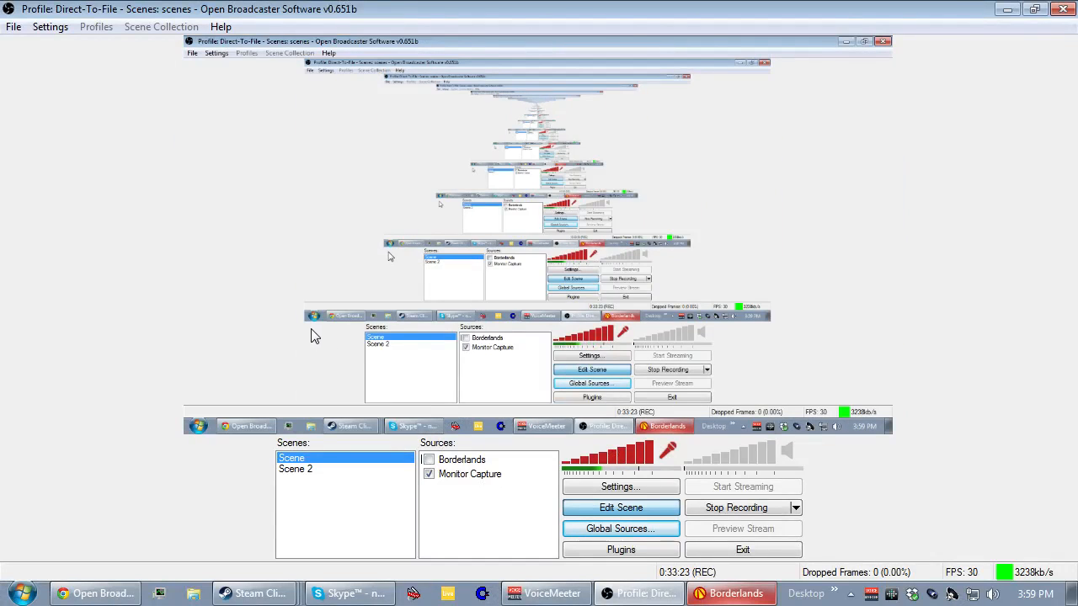
Restore the maximized broadcaster window, minimize Steam, and resize the window over the desktop so the preview remains large.
click(1035, 9)
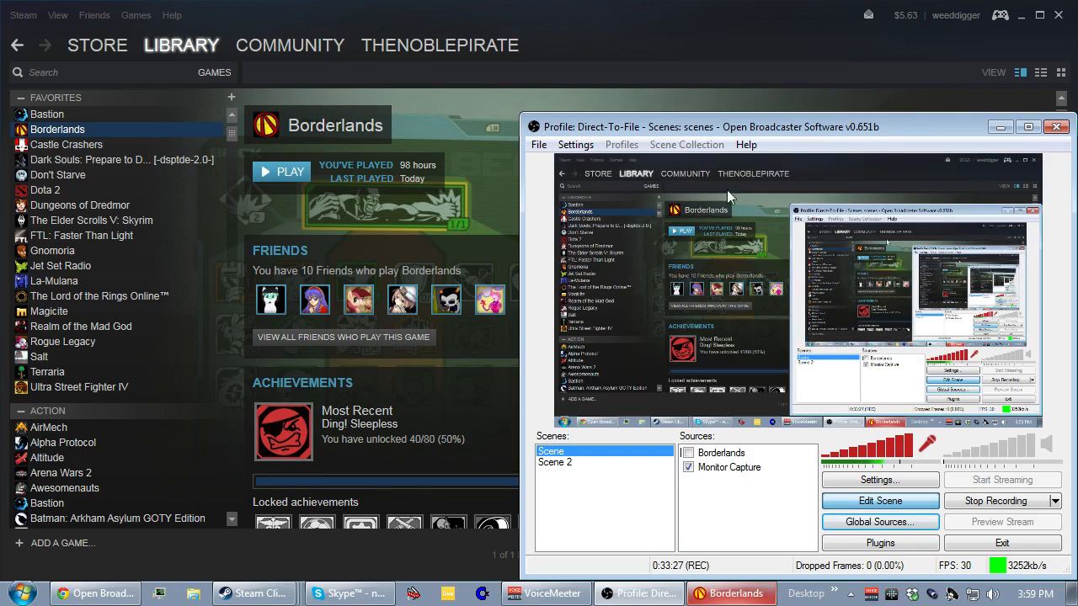
click(1019, 15)
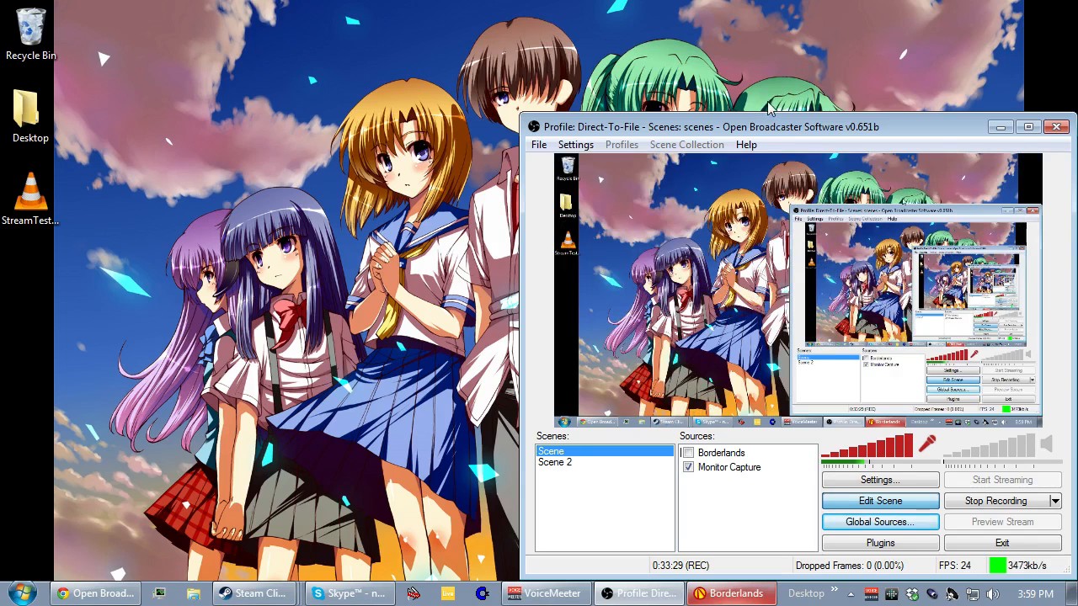
drag(689, 121, 691, 232)
drag(692, 264, 696, 303)
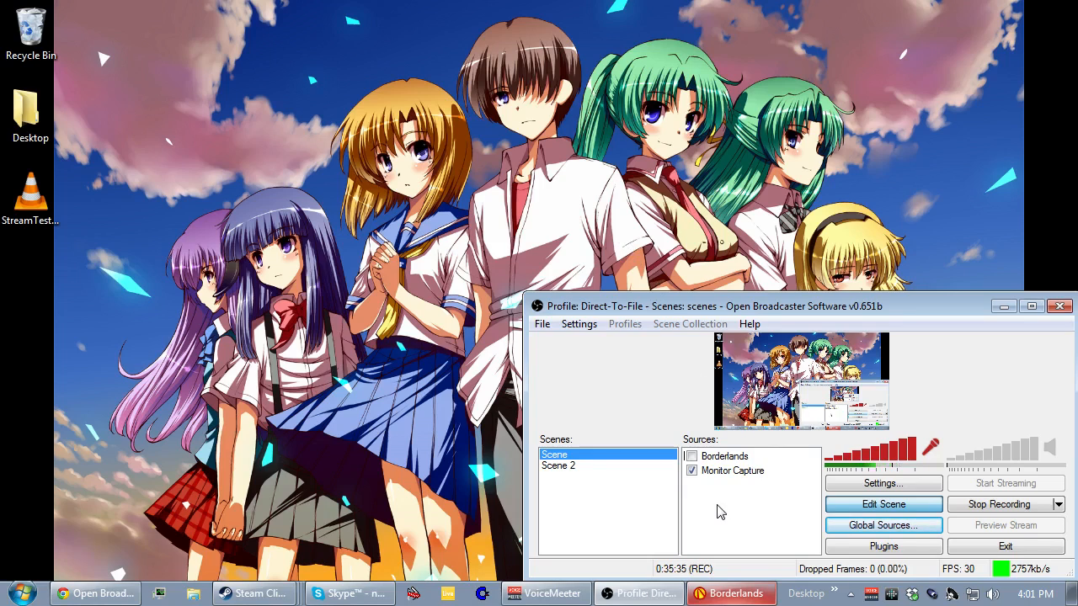
drag(524, 294, 347, 115)
Reset the Monitor Capture source's size through its position and size options, and turn off scene editing.
right_click(646, 312)
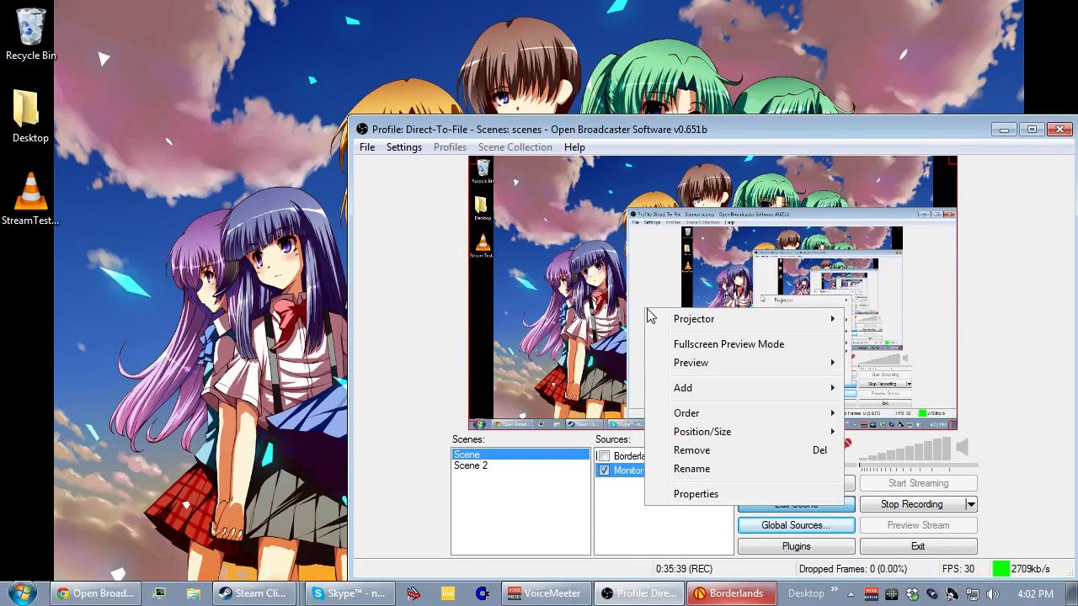
click(576, 316)
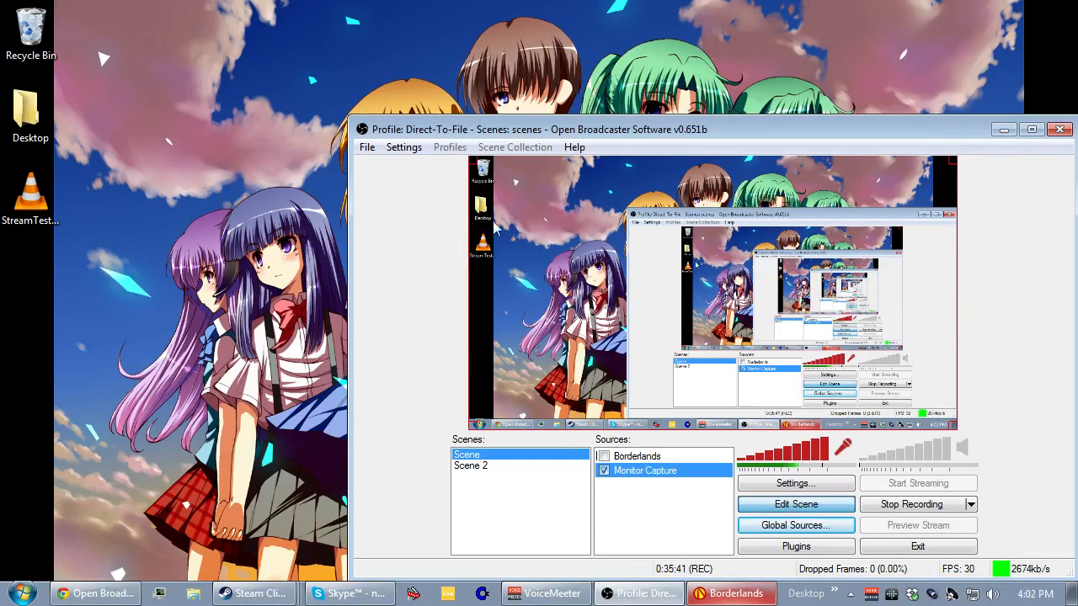
right_click(587, 251)
mouse_move(668, 360)
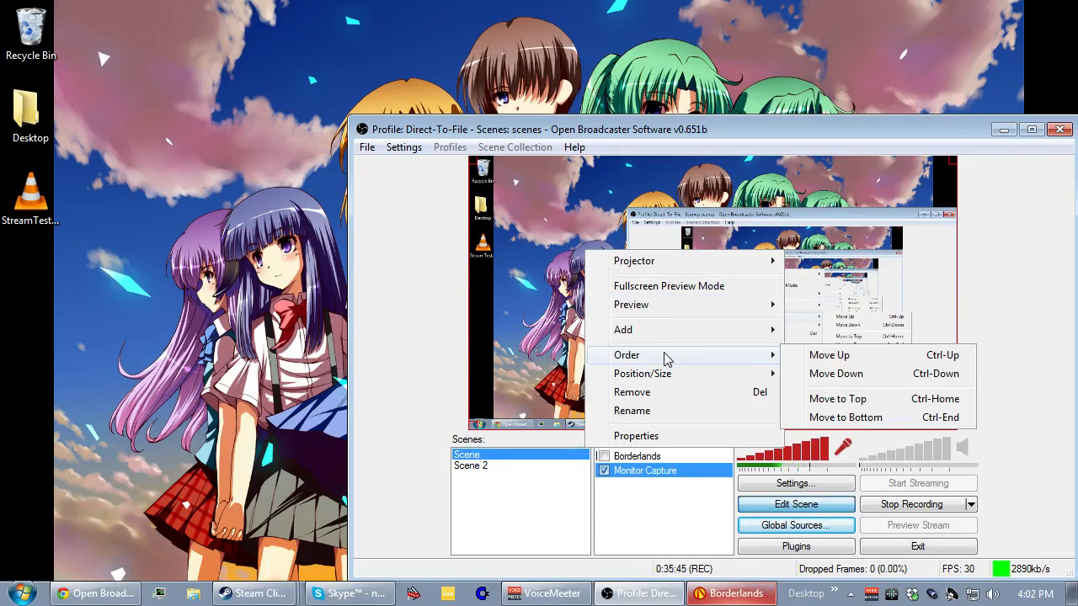
mouse_move(738, 380)
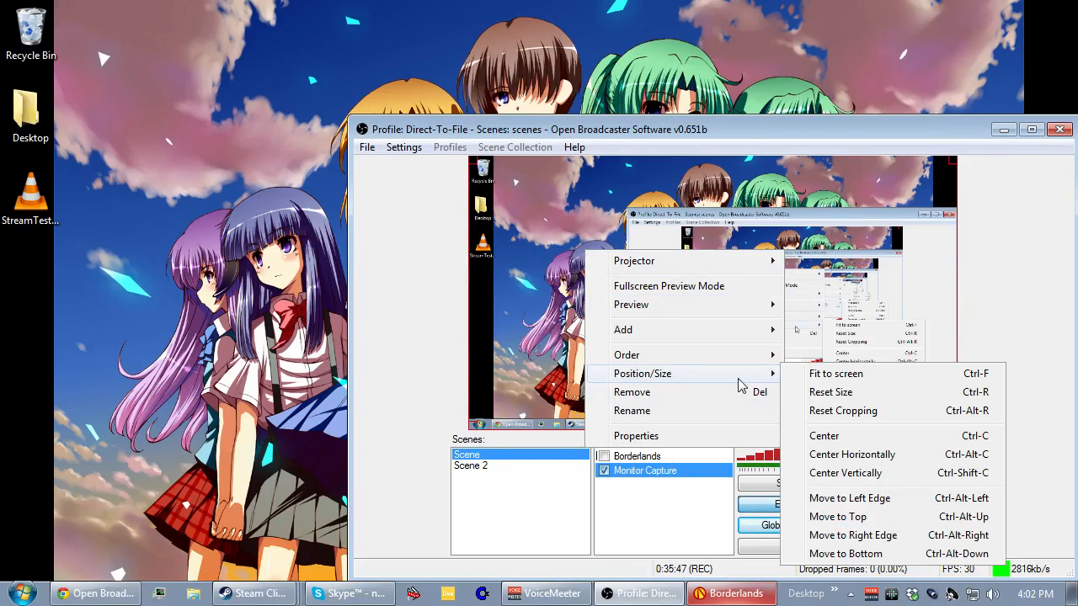
click(839, 392)
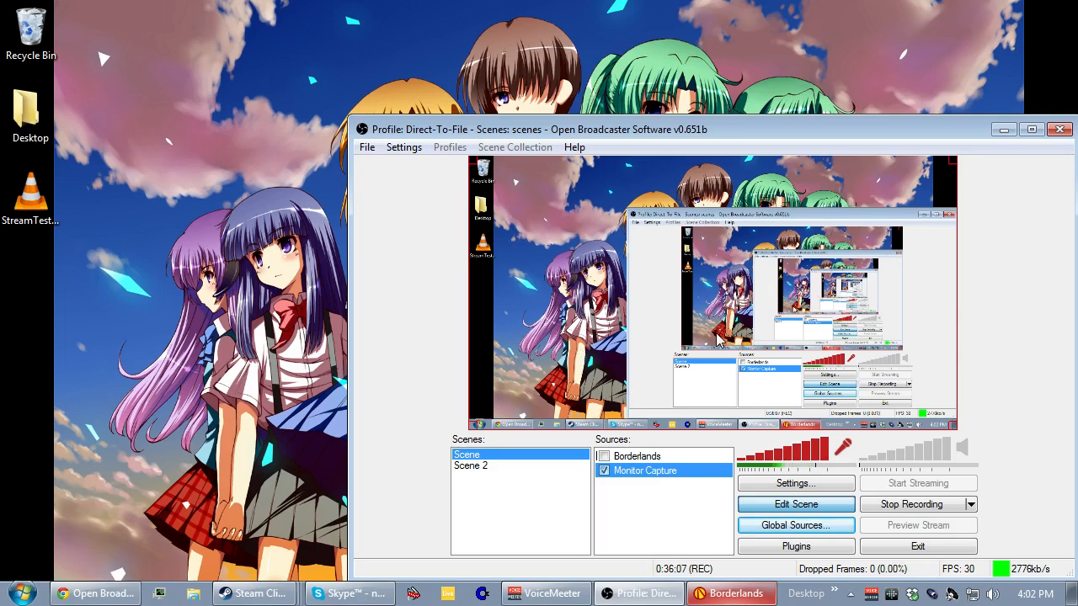
click(791, 506)
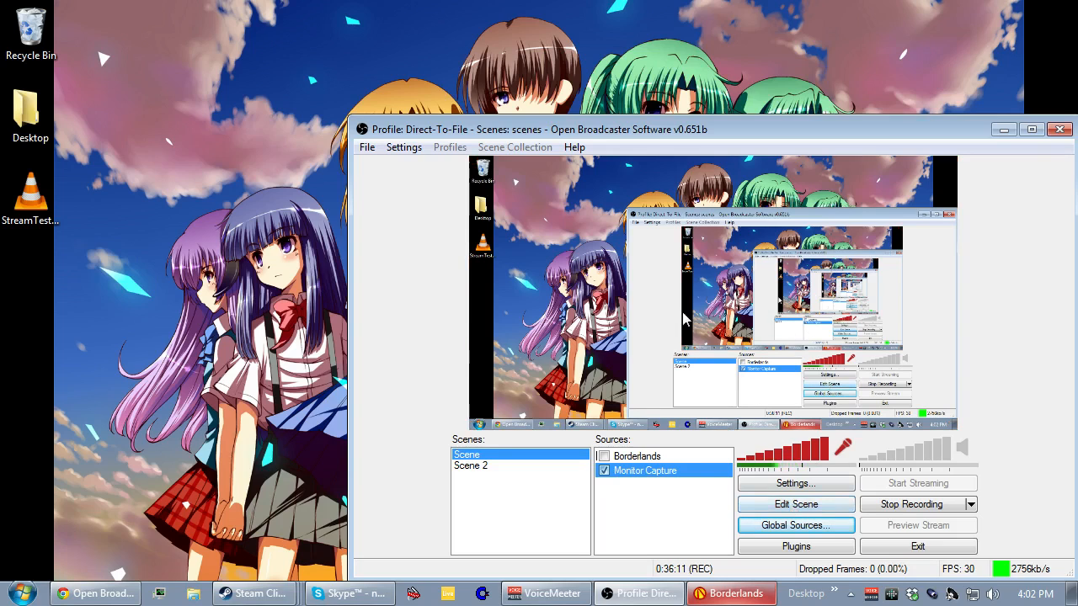
Switch the preview to 1:1 mode, and move and resize the window to test how the preview behaves.
right_click(683, 312)
click(665, 303)
right_click(665, 304)
click(613, 342)
right_click(576, 308)
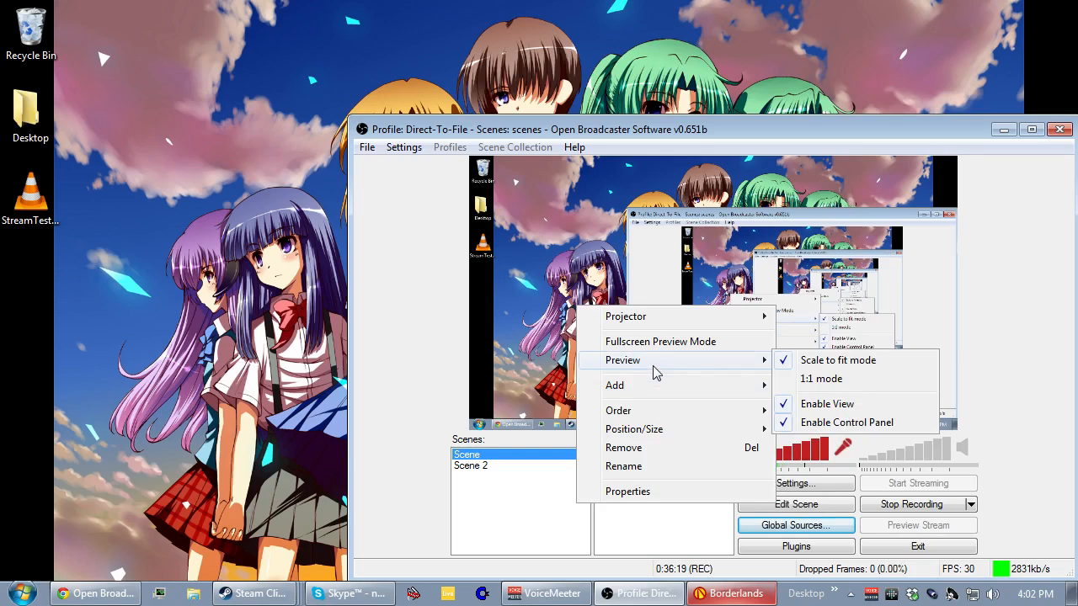
click(824, 378)
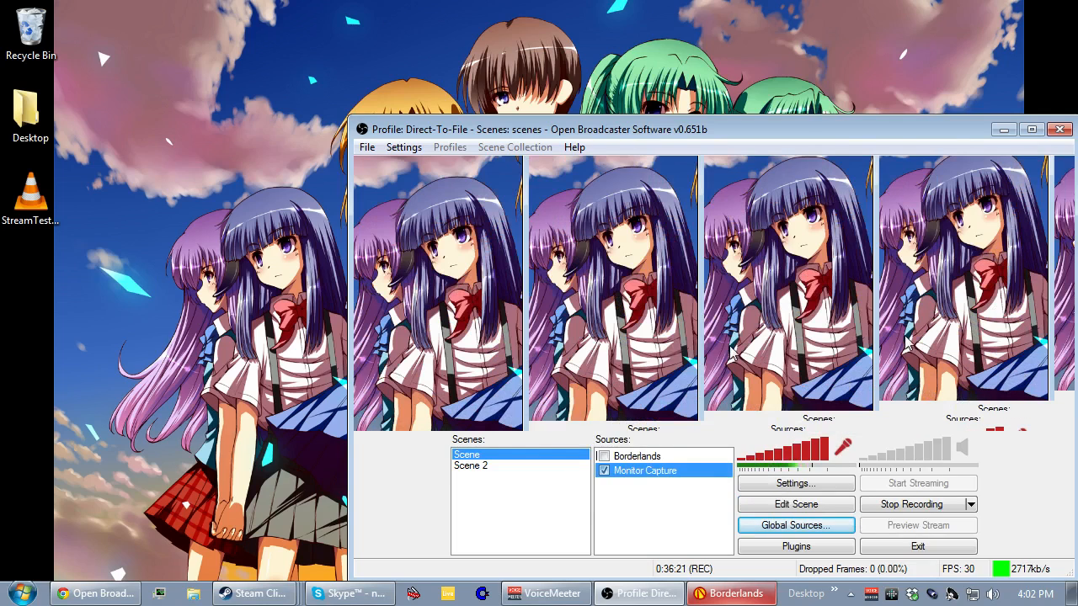
drag(615, 131, 676, 87)
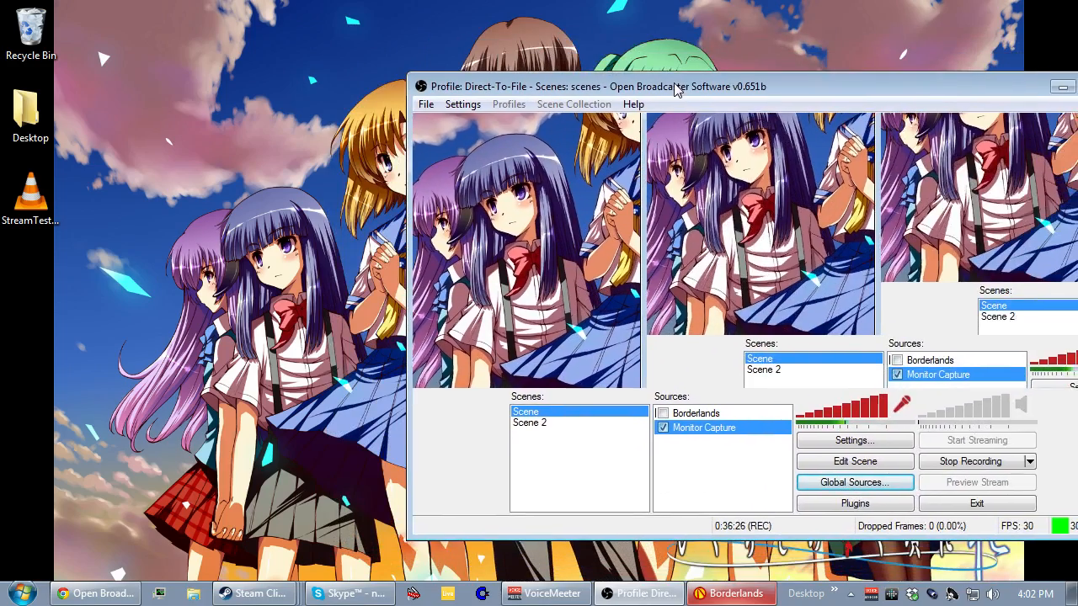
drag(407, 74, 497, 46)
Set the preview back to Scale to fit mode, and shrink and reposition the window within the desktop.
right_click(661, 172)
mouse_move(783, 232)
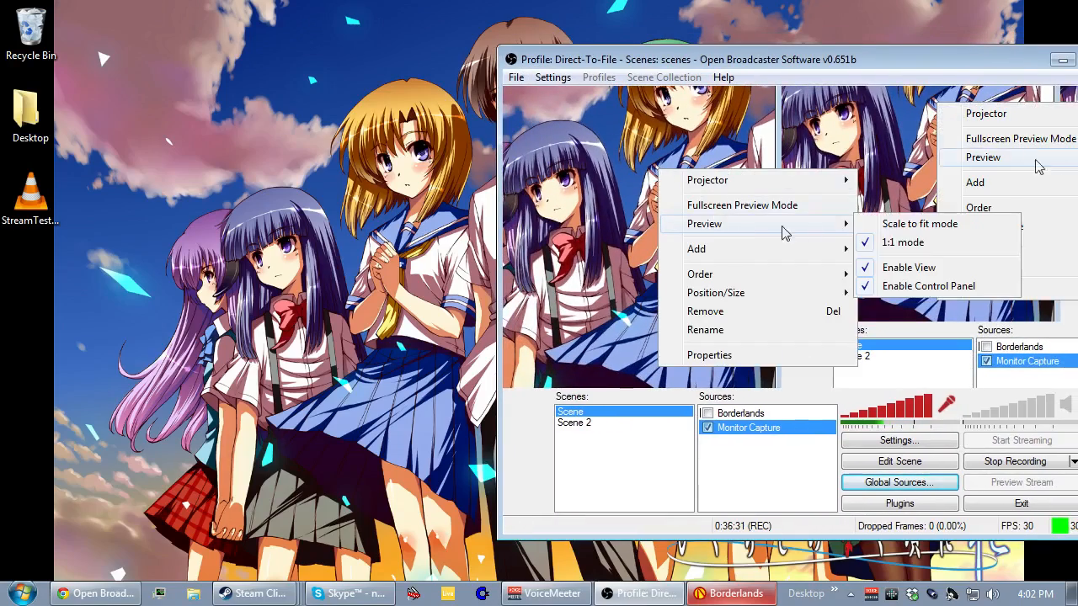
click(918, 224)
drag(610, 59, 519, 102)
drag(408, 92, 548, 141)
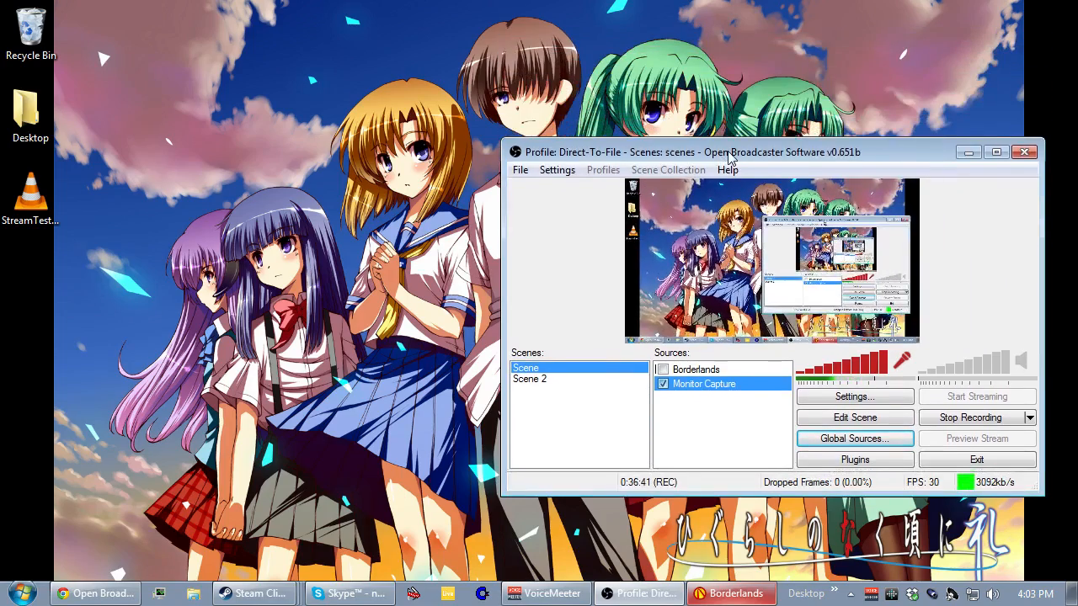
drag(729, 156, 677, 143)
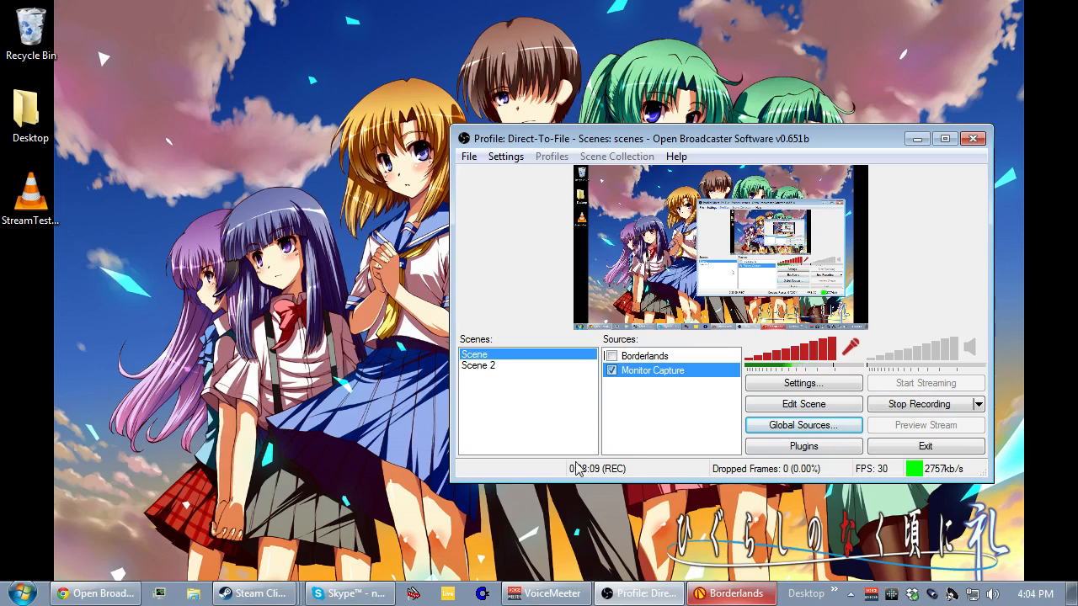
Switch to VoiceMeeter to examine the audio inputs and output routing, and minimize it.
click(541, 596)
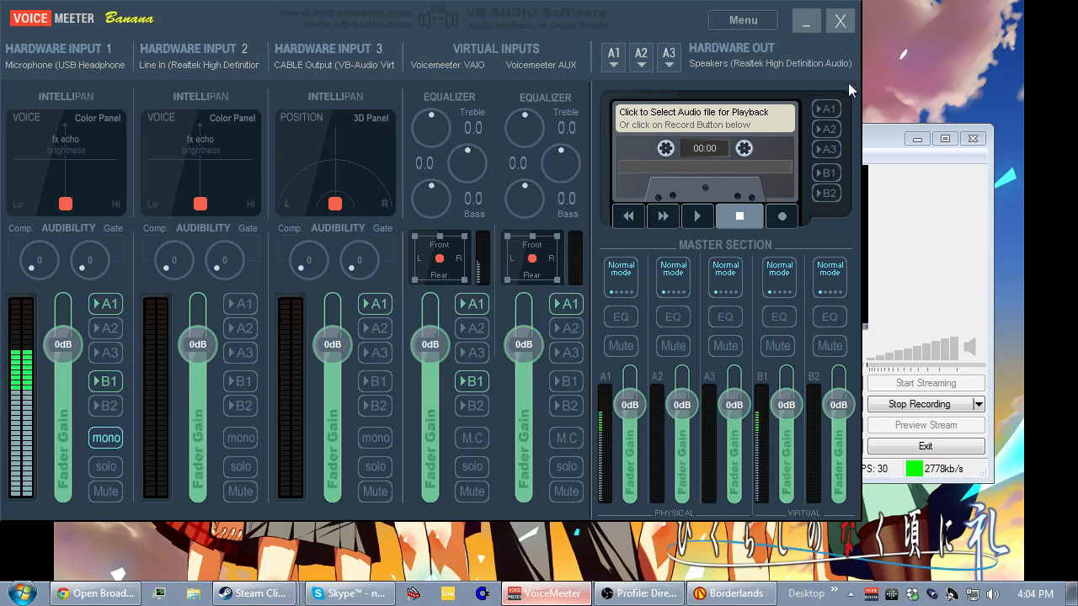
click(807, 34)
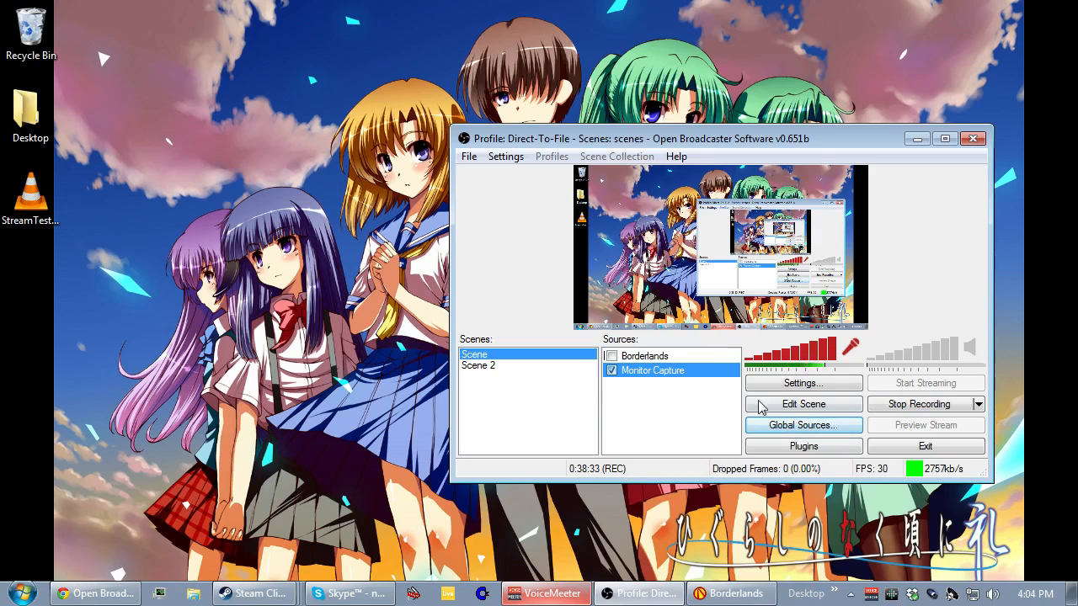
click(506, 158)
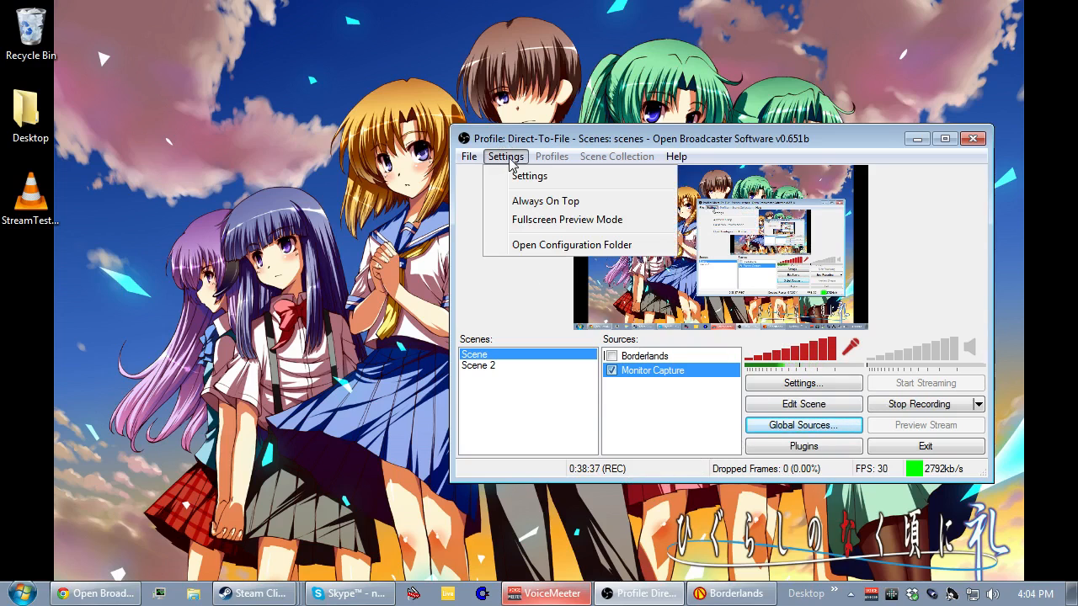
click(507, 158)
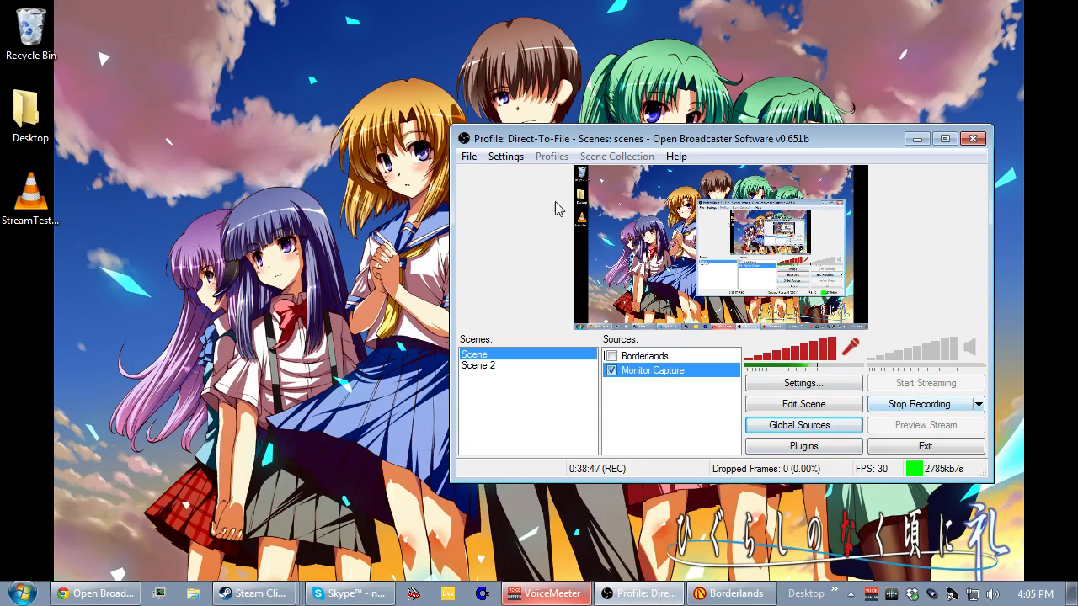
click(505, 156)
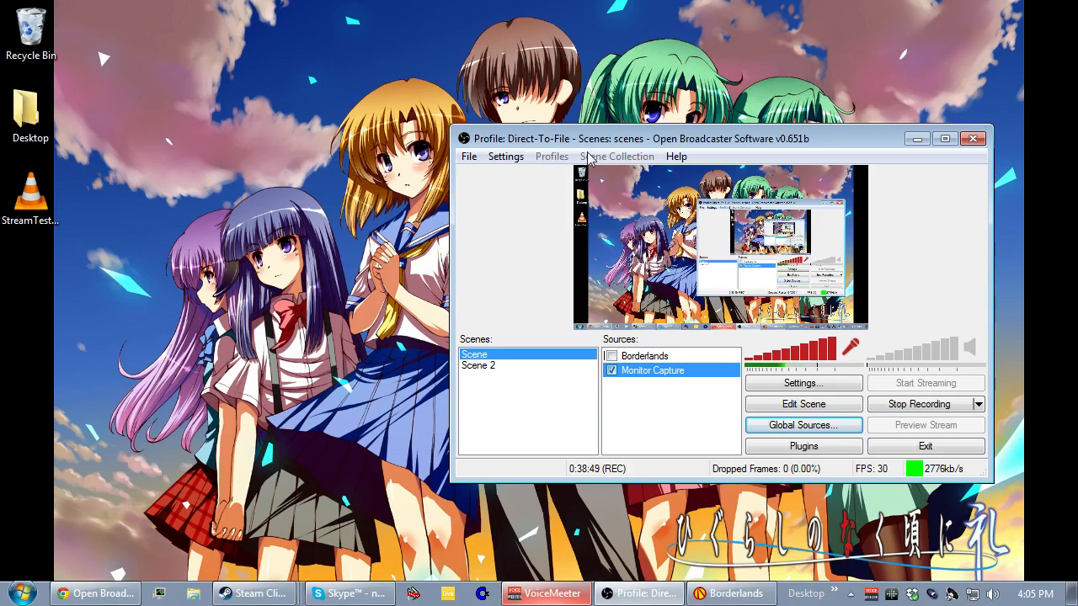
click(522, 158)
click(515, 158)
click(515, 158)
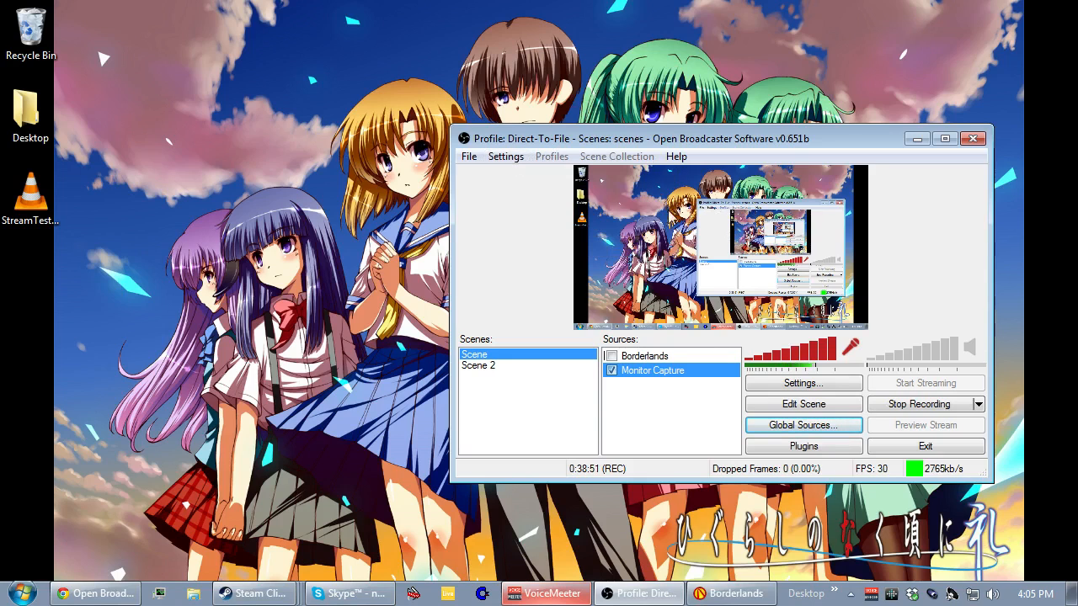